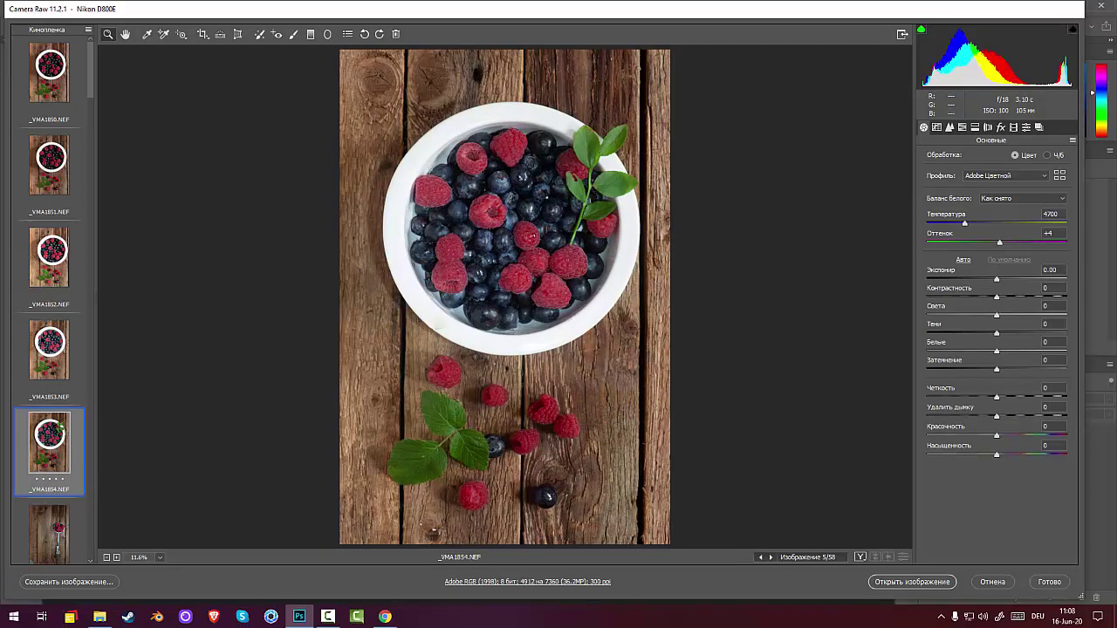
- Give the berry bowl raw photos _VMA1850.NEF and _VMA1853.NEF five-star ratings
left_click(54, 77)
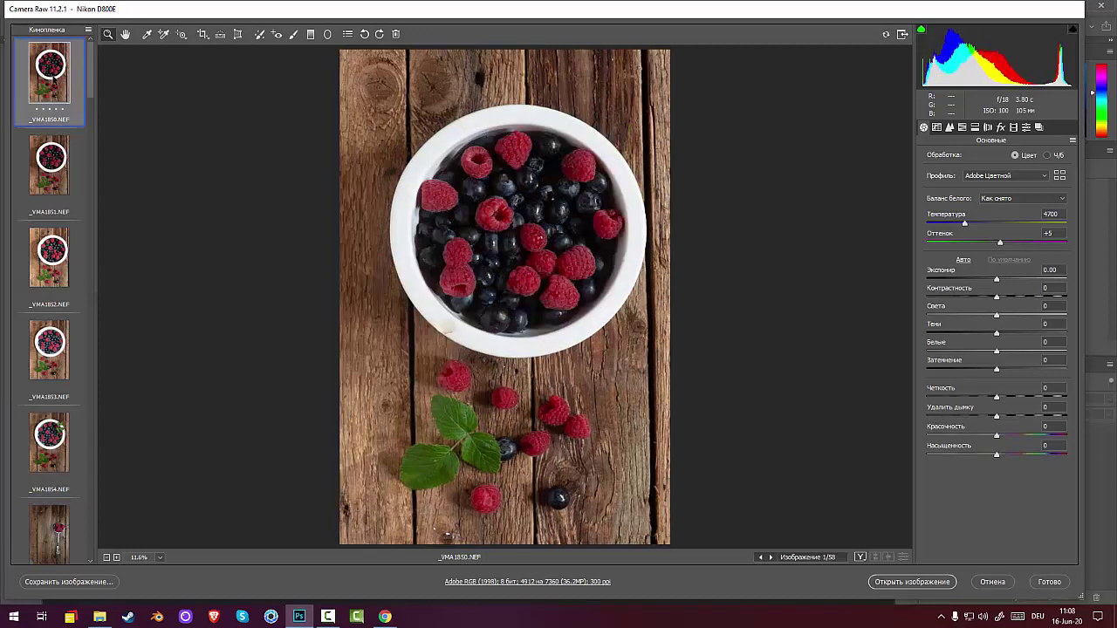
left_click(63, 109)
left_click(57, 357)
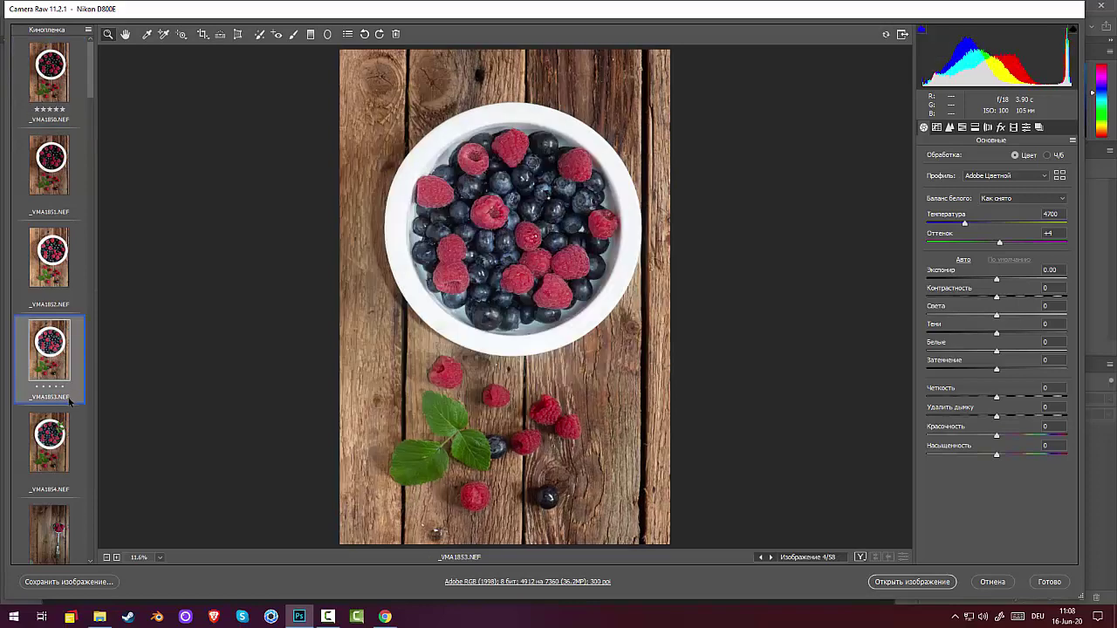
key("shift")
left_click(63, 387)
- Select all the rated raw photos in the filmstrip and open them for editing
left_click(87, 29)
left_click(121, 51)
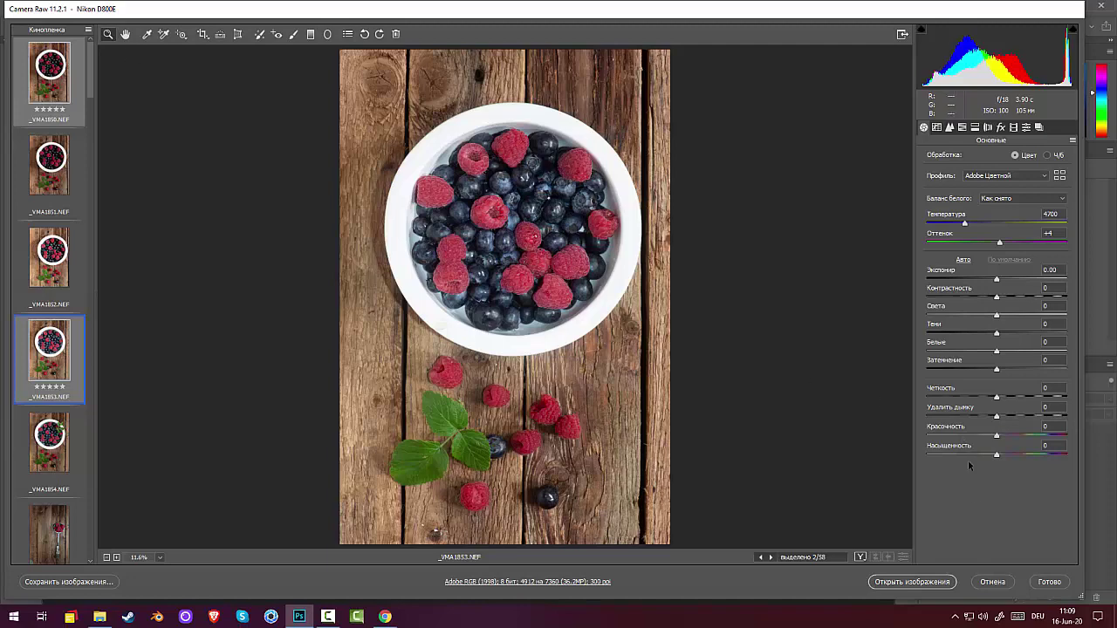
left_click(930, 582)
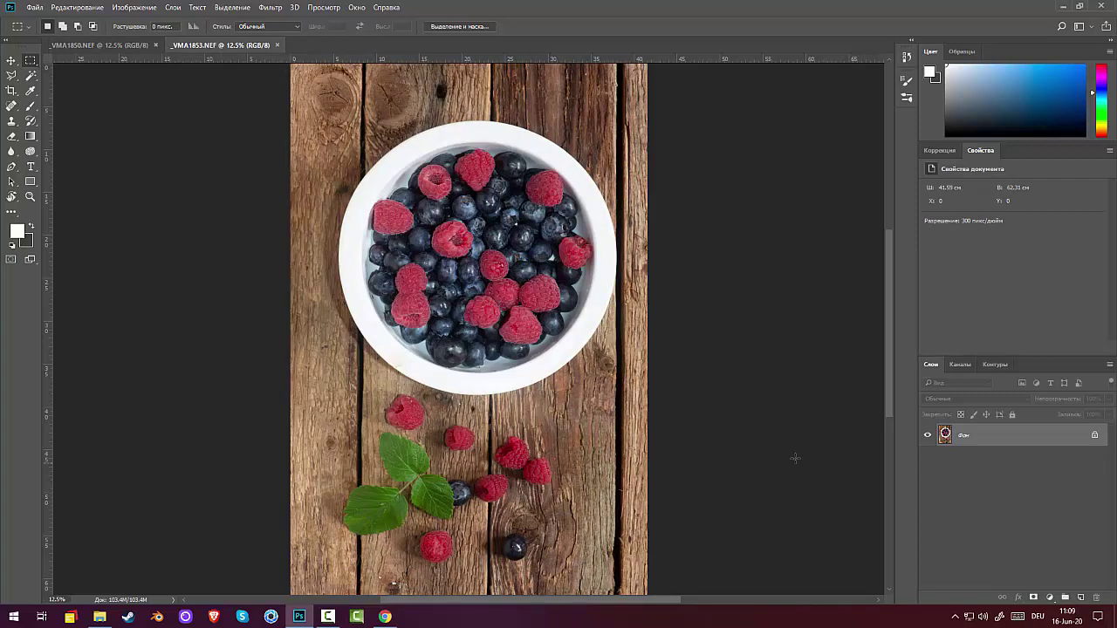
- Copy the entire _VMA1850 image and paste it into _VMA1853 as a new layer
left_click(94, 46)
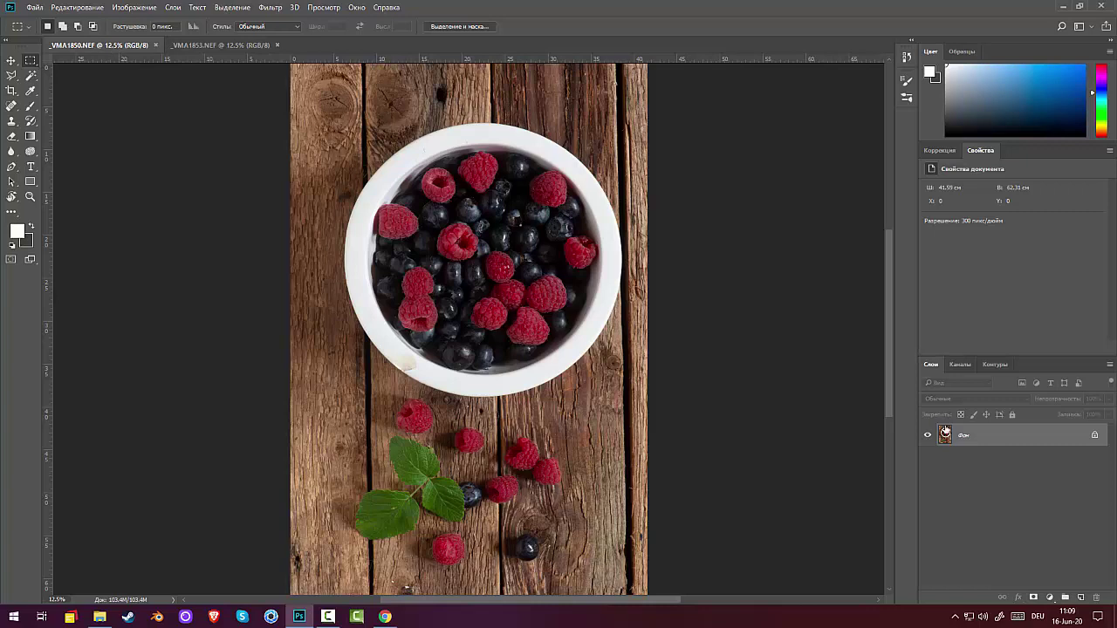
key("ctrl+a")
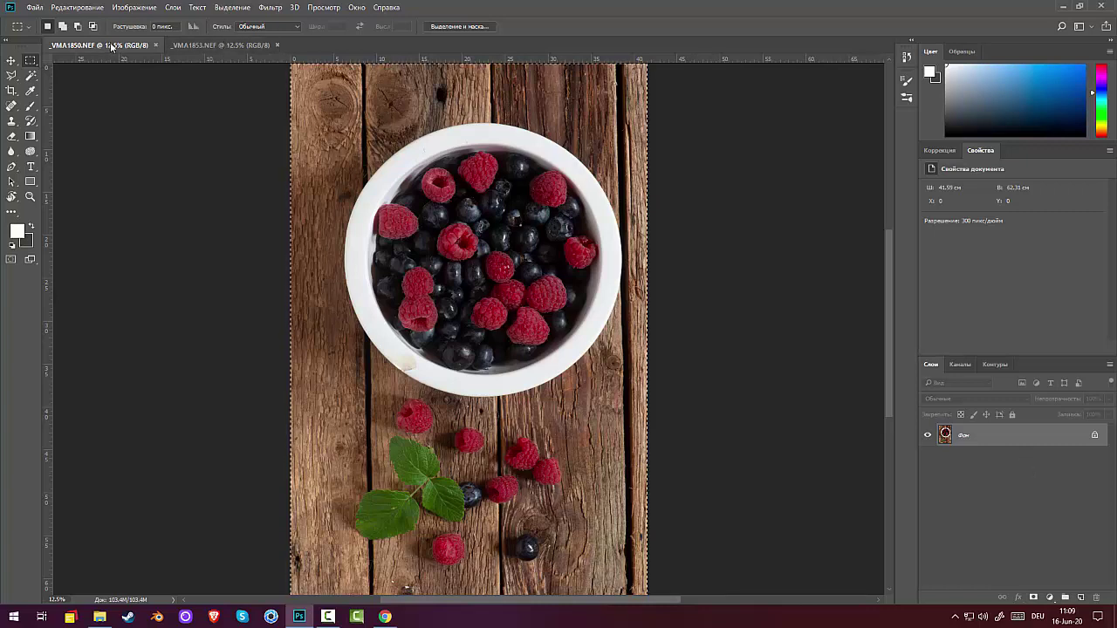
left_click(241, 46)
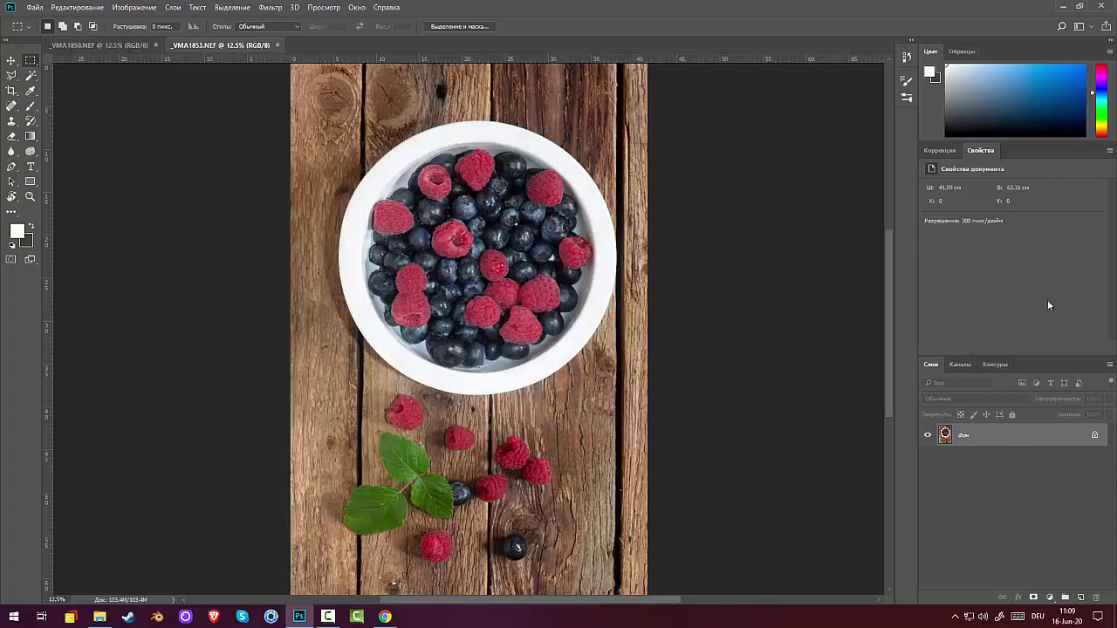
key("ctrl+v")
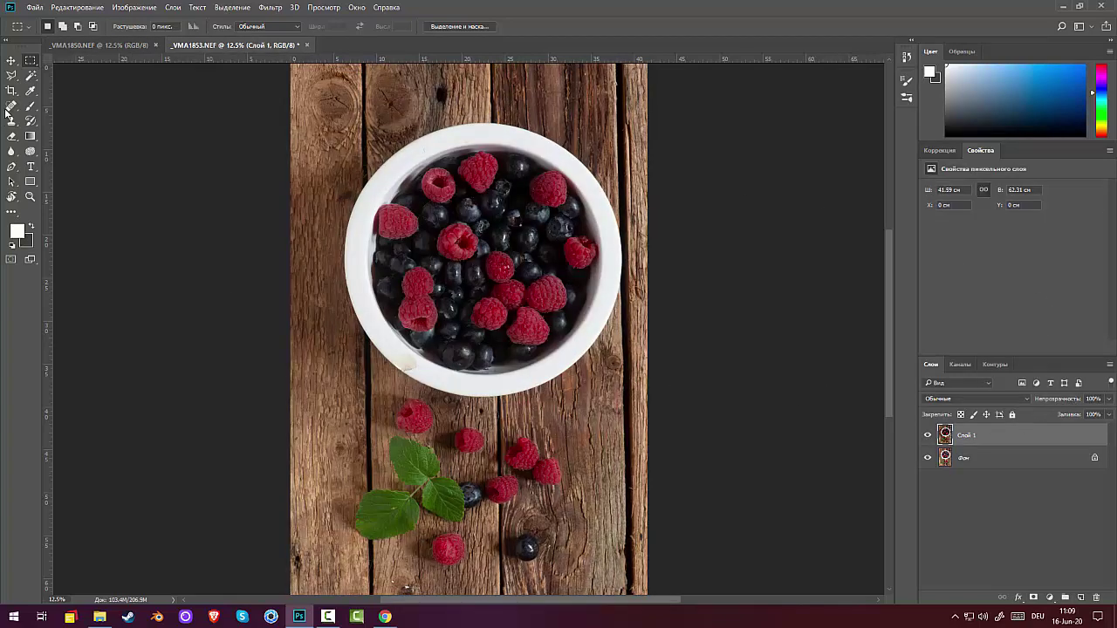
- Reposition and slightly rotate the pasted layer to straighten the wooden planks, and compare it with the background layer
left_click(11, 61)
left_click_drag(567, 369, 556, 367)
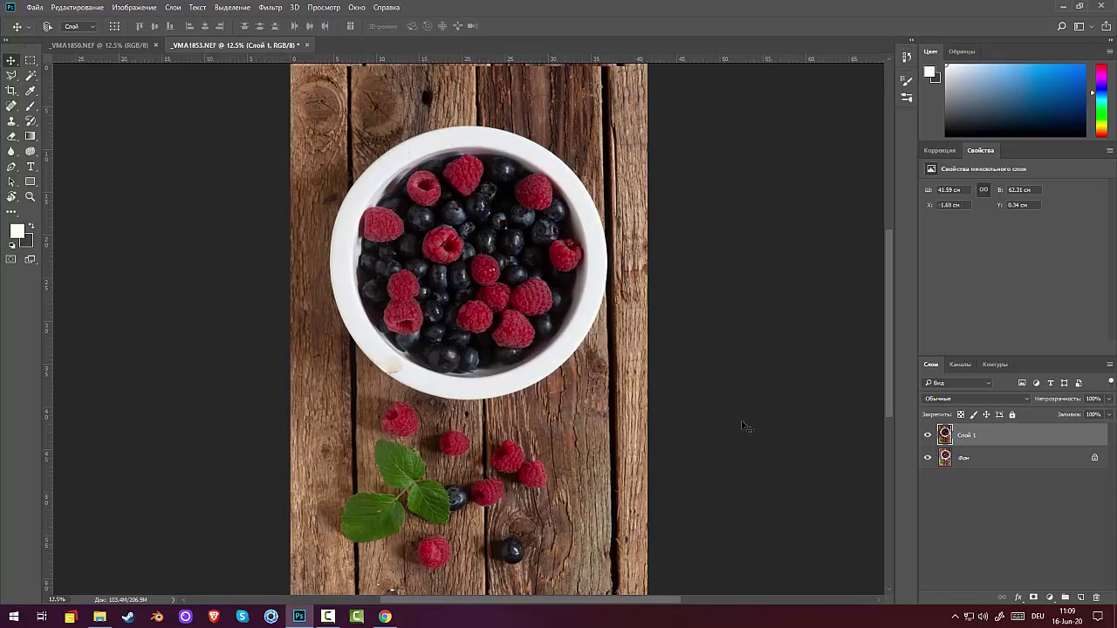
key("ctrl+t")
left_click_drag(800, 434, 804, 438)
left_click_drag(556, 470, 558, 460)
left_click_drag(772, 441, 773, 444)
key("Return")
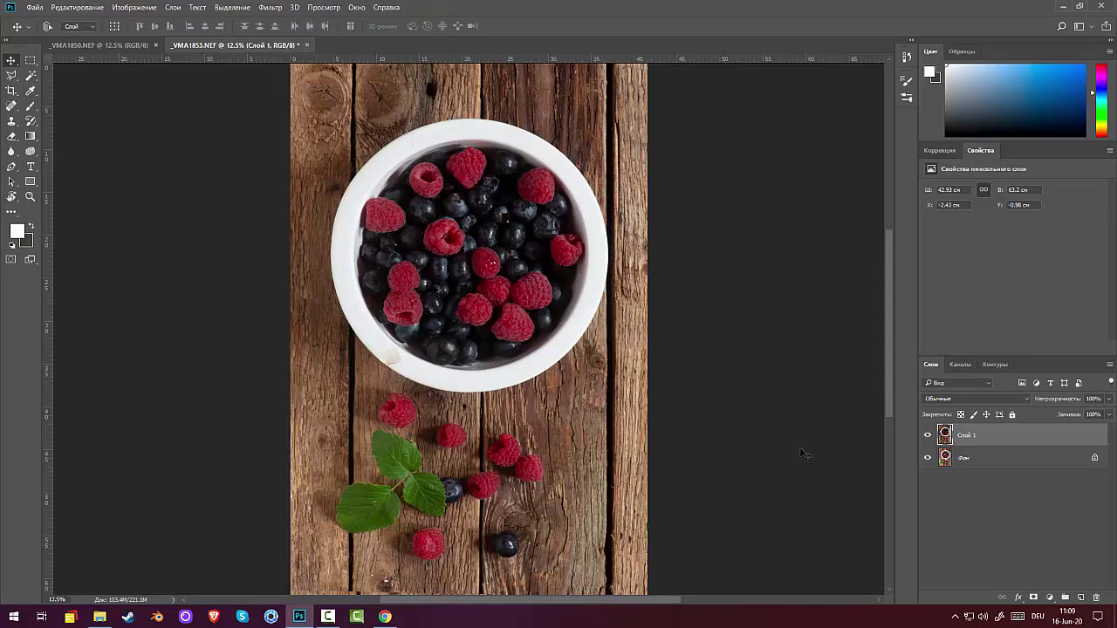
left_click(928, 436)
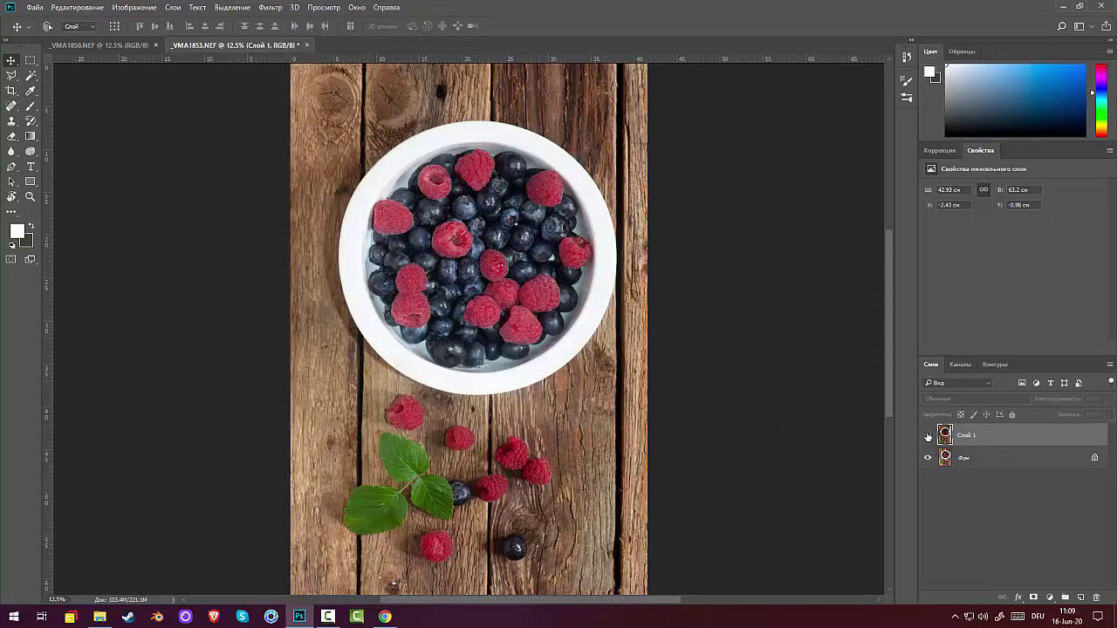
left_click(927, 435)
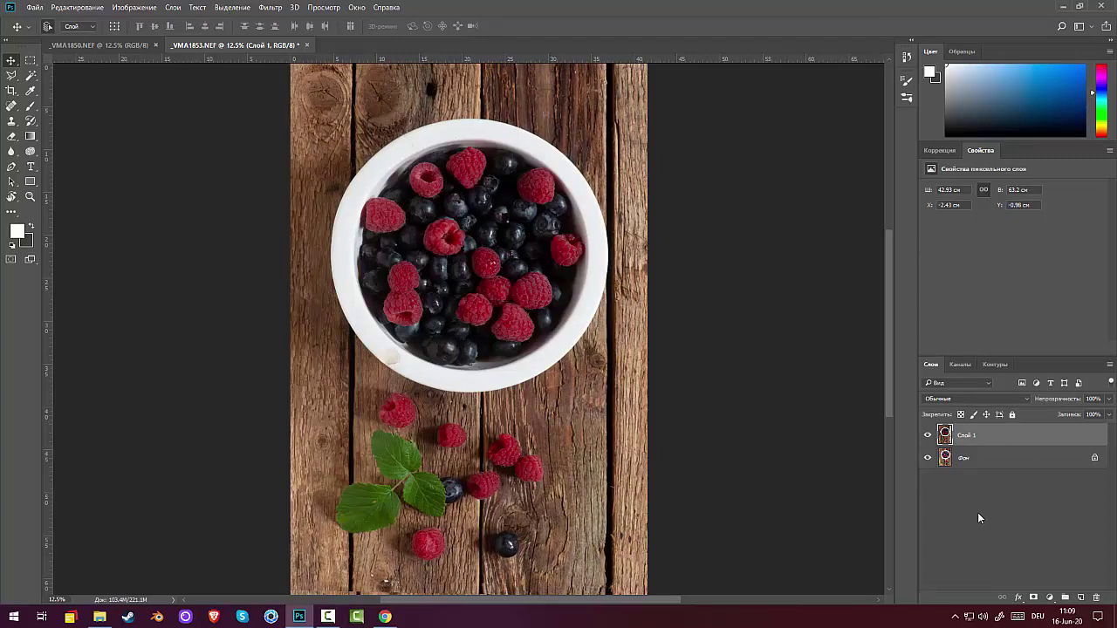
- Remove the yellowish blemish on the bowl's lower-left rim with the Patch tool, sampling clean white rim beside it
key("ctrl+minus")
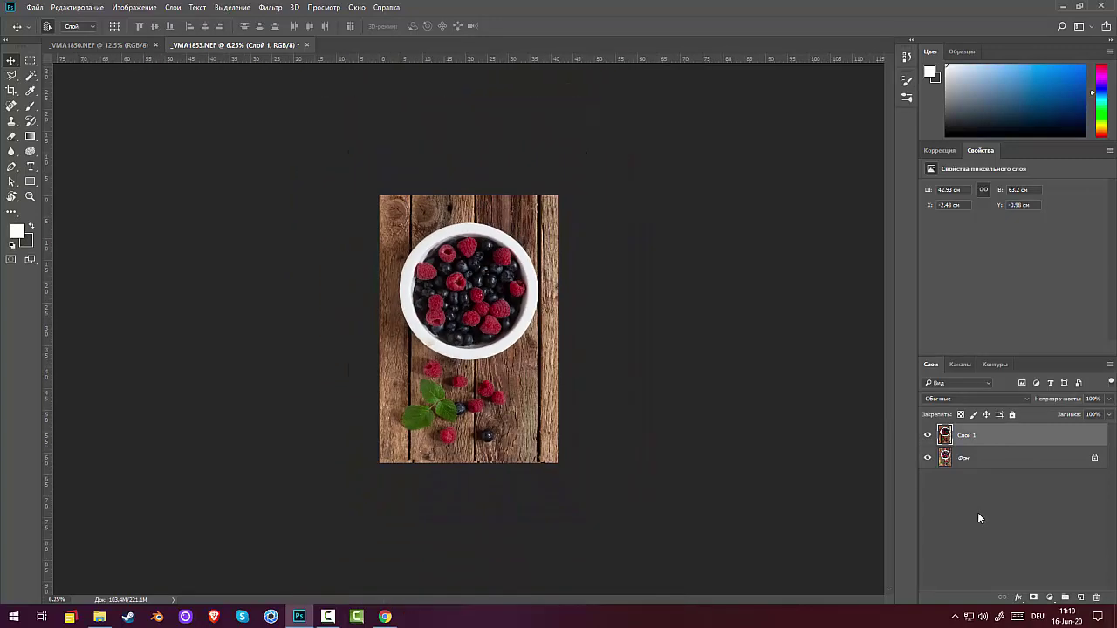
key("ctrl+plus")
key("ctrl+plus")
key("ctrl+plus")
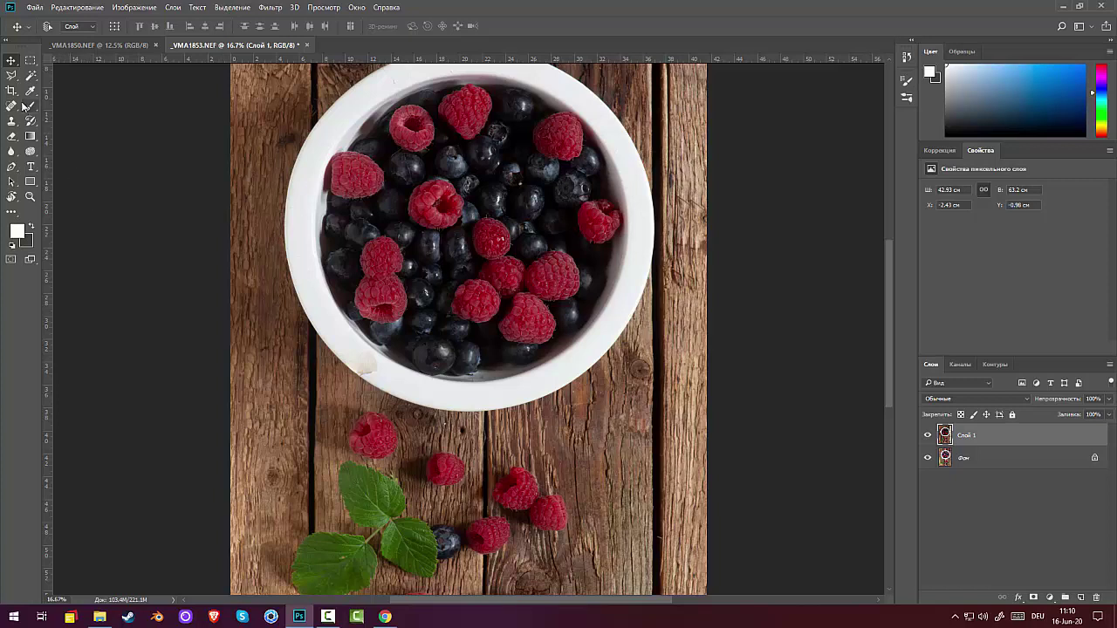
left_click_drag(15, 104, 70, 128)
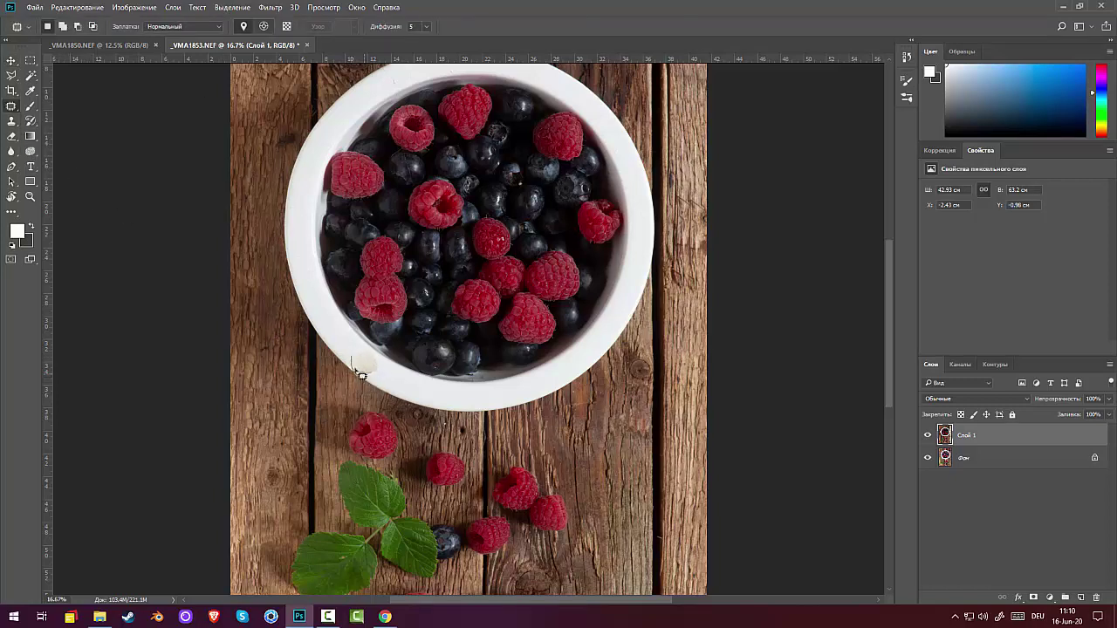
mouse_move(343, 350)
left_mouse_down()
mouse_move(373, 372)
mouse_move(378, 358)
mouse_move(349, 352)
left_mouse_up()
mouse_move(359, 359)
left_mouse_down()
mouse_move(384, 380)
mouse_move(402, 377)
left_mouse_up()
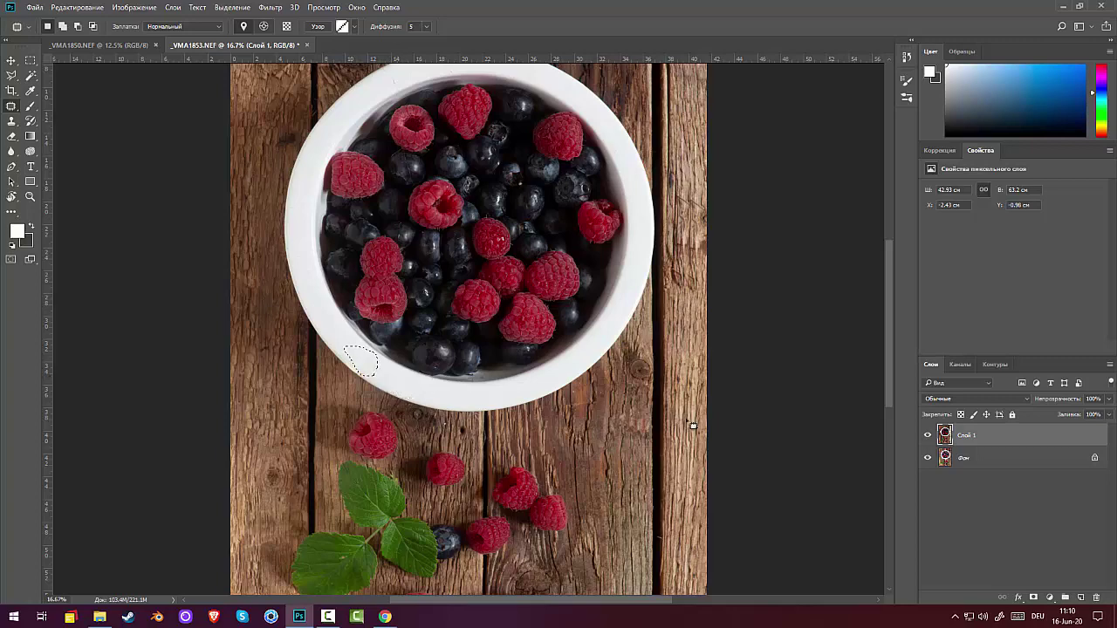
key("ctrl+d")
- Duplicate the retouched layer Слой 1
key("ctrl+minus")
key("ctrl+minus")
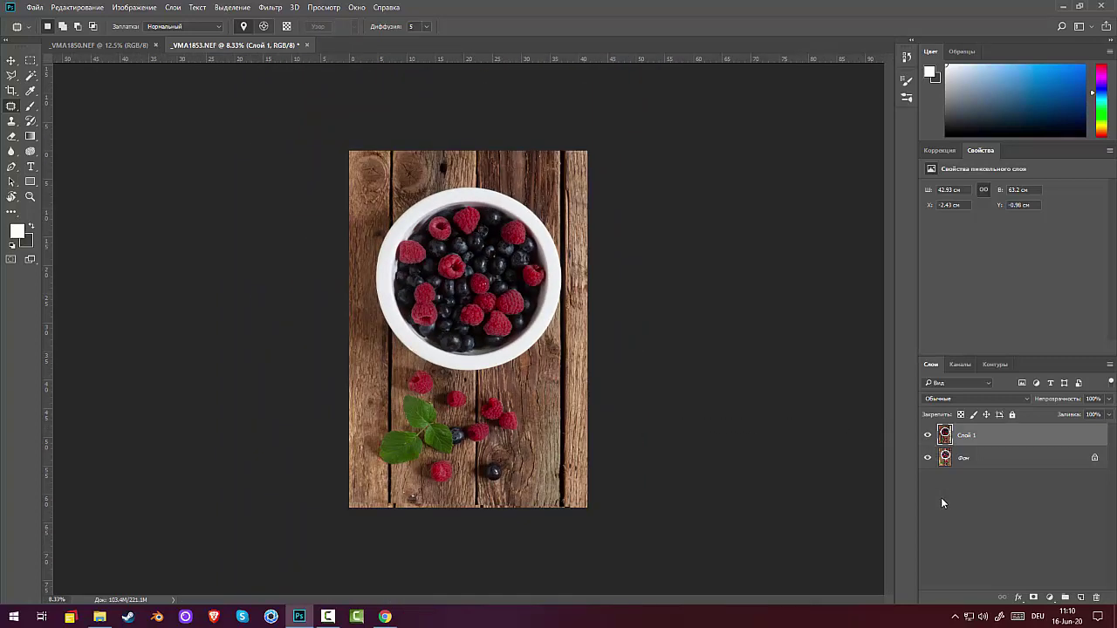
left_click_drag(1040, 439, 1080, 597)
- Add a Levels adjustment layer with a lowered white input point to brighten the image, and invert its mask to black
left_click(933, 150)
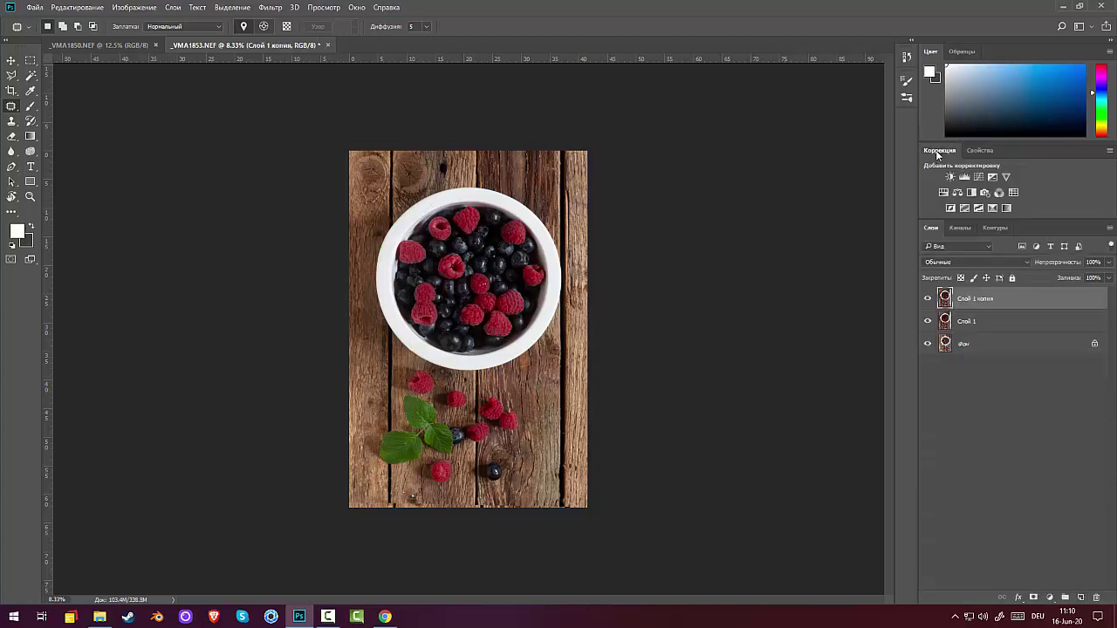
left_click(963, 183)
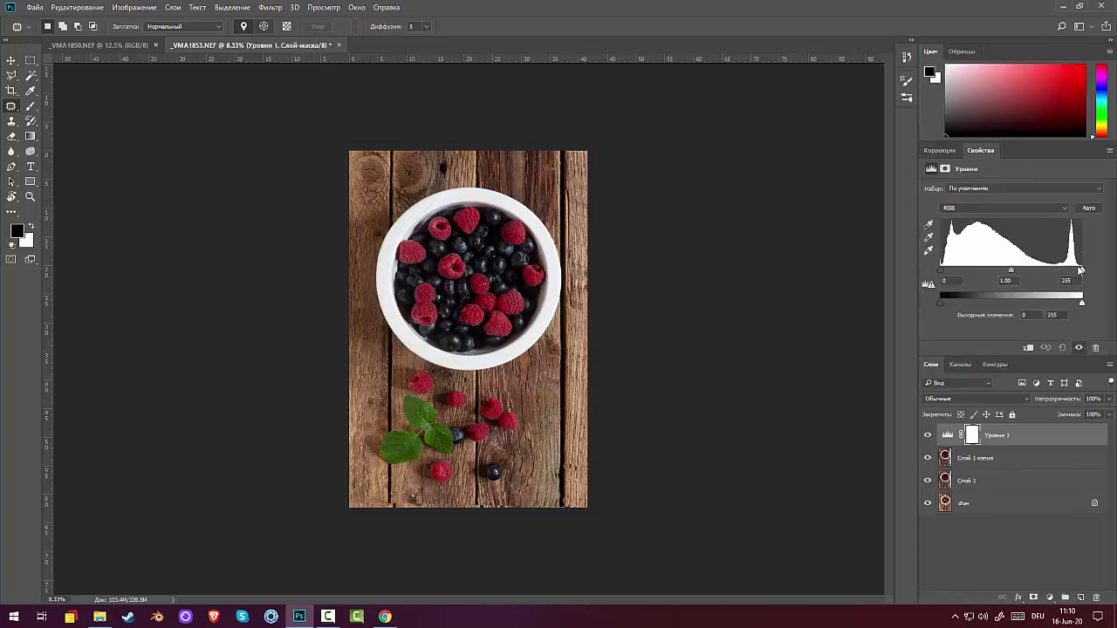
left_click_drag(1082, 270, 1042, 271)
left_click(974, 436)
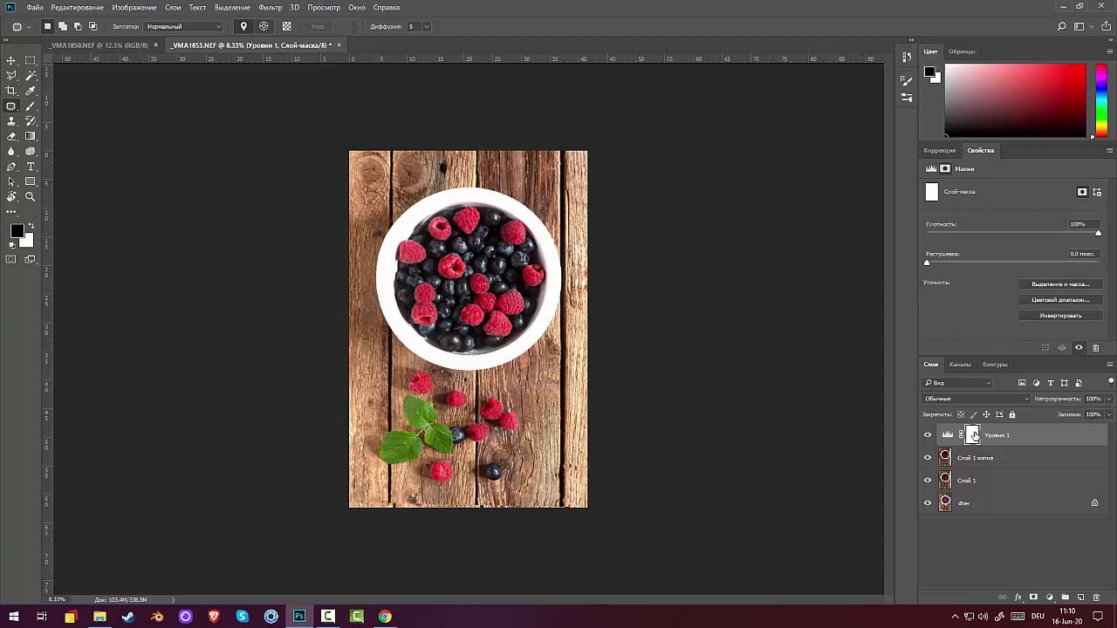
key("ctrl+i")
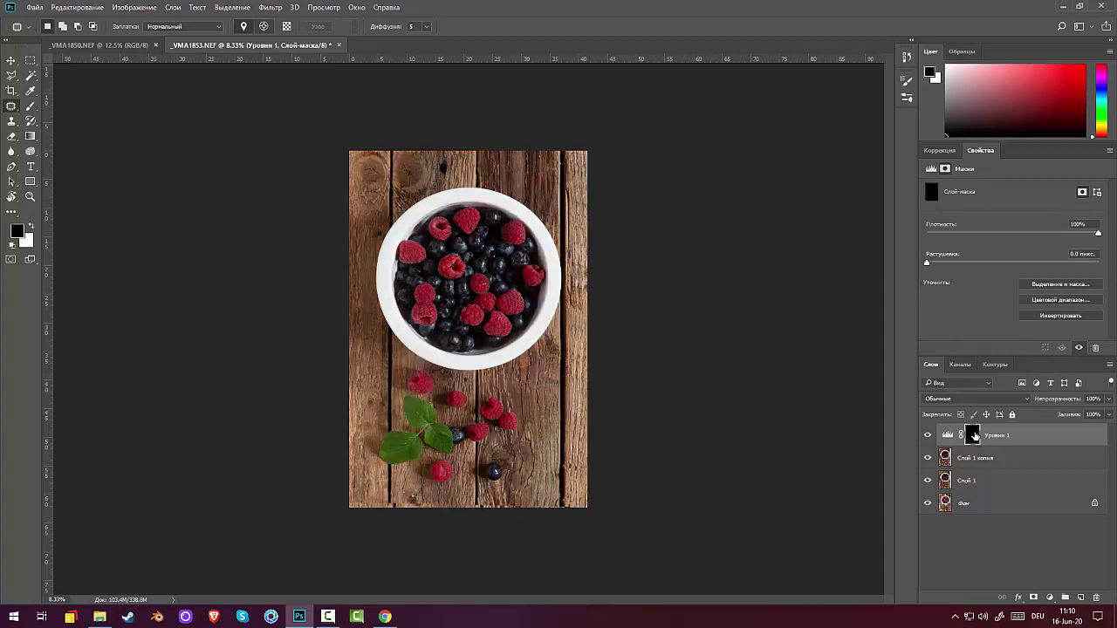
- Reveal the Levels brightening with white-to-transparent radial gradients on its mask over the bowl, the loose raspberries and the leaves
left_click(31, 136)
left_click(123, 27)
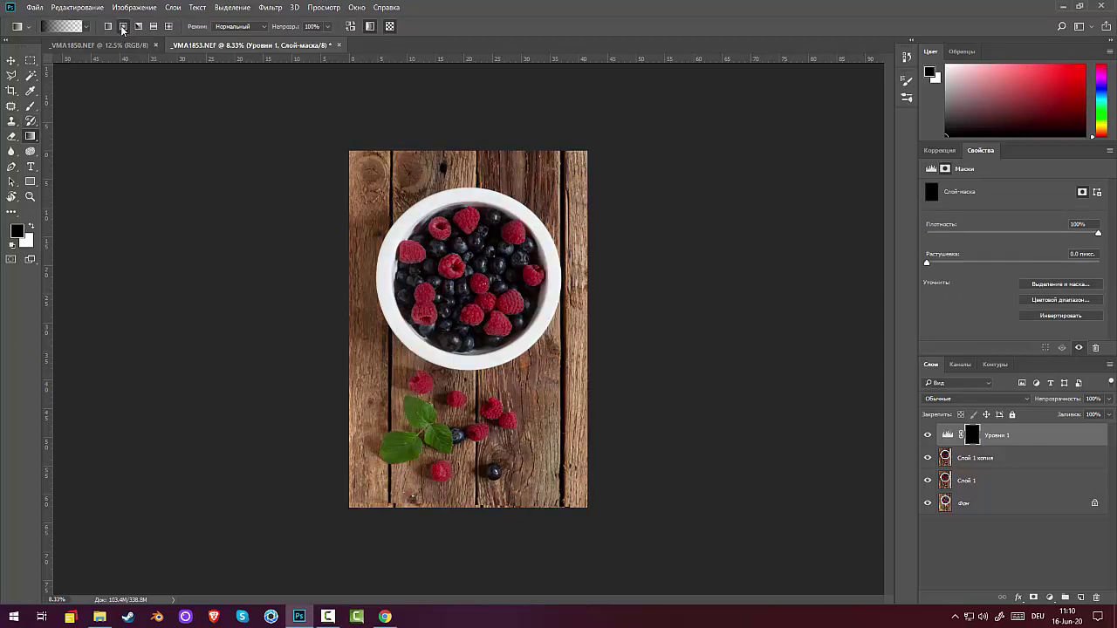
left_click(31, 227)
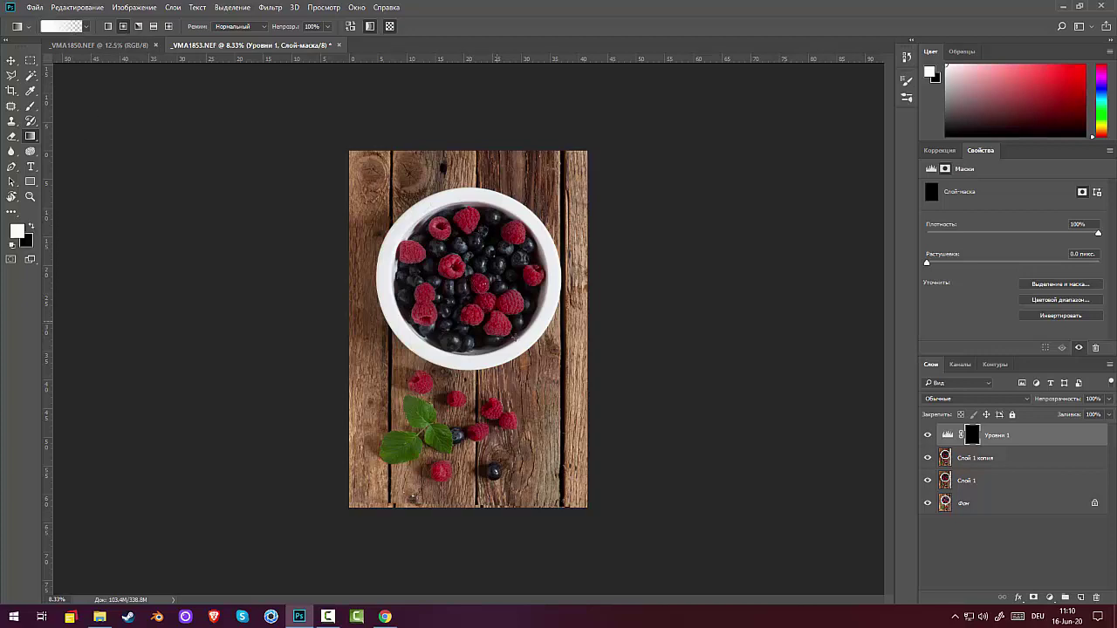
left_click_drag(471, 290, 555, 313)
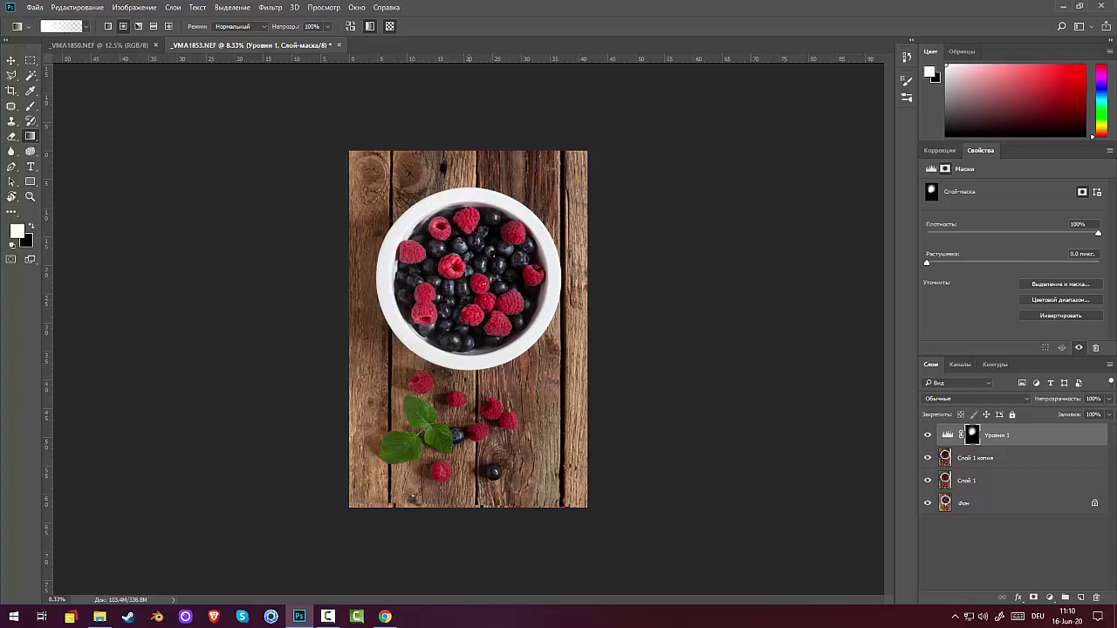
left_click_drag(497, 411, 544, 487)
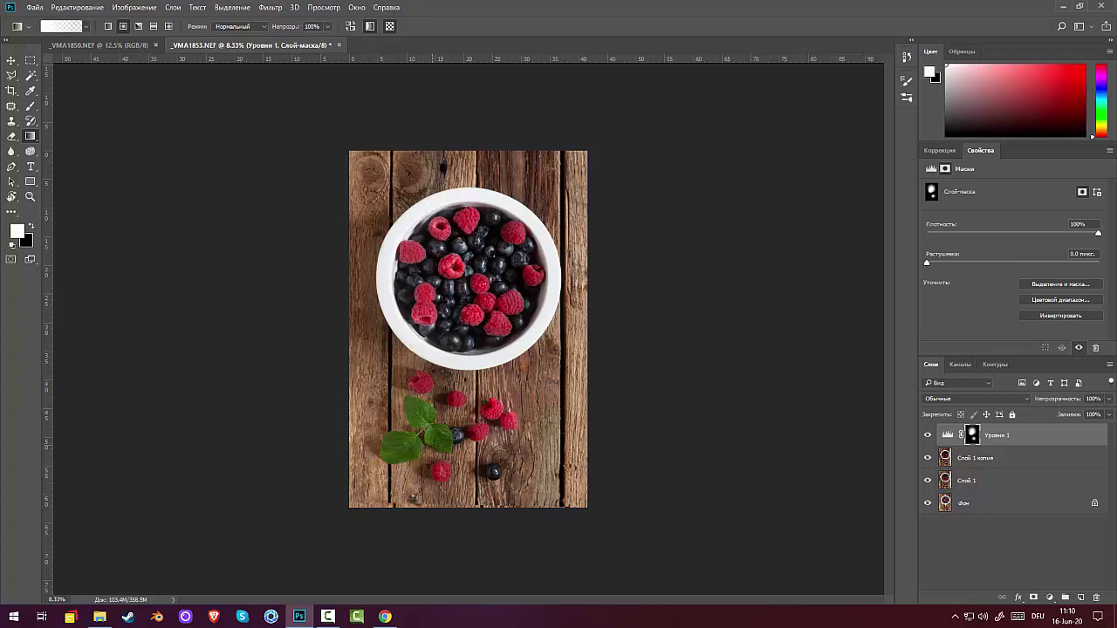
left_click_drag(415, 445, 513, 446)
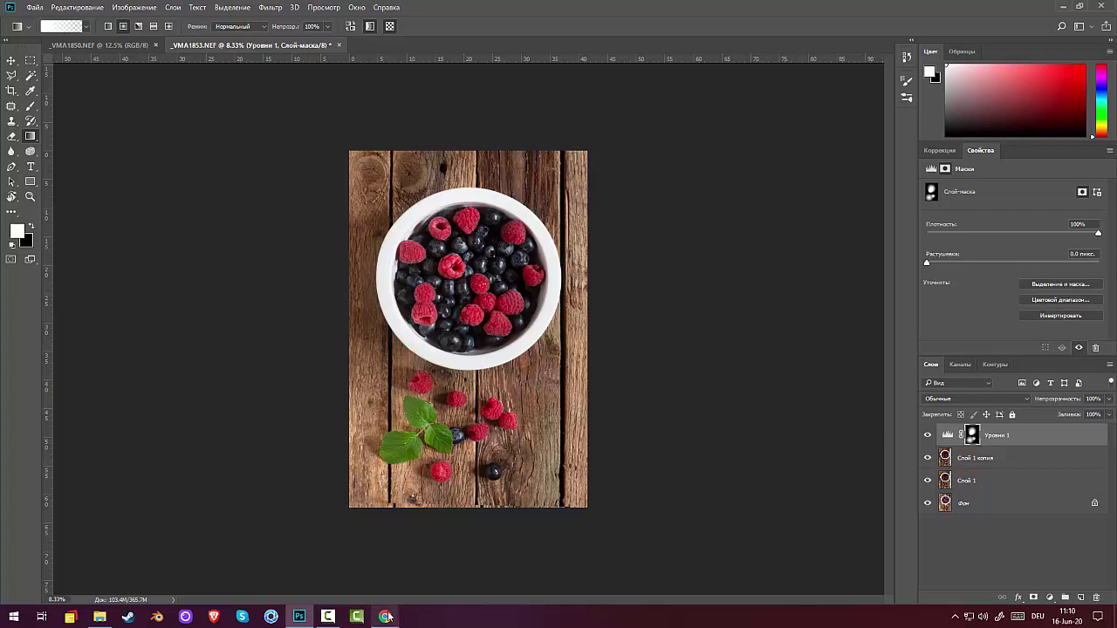
left_click(328, 617)
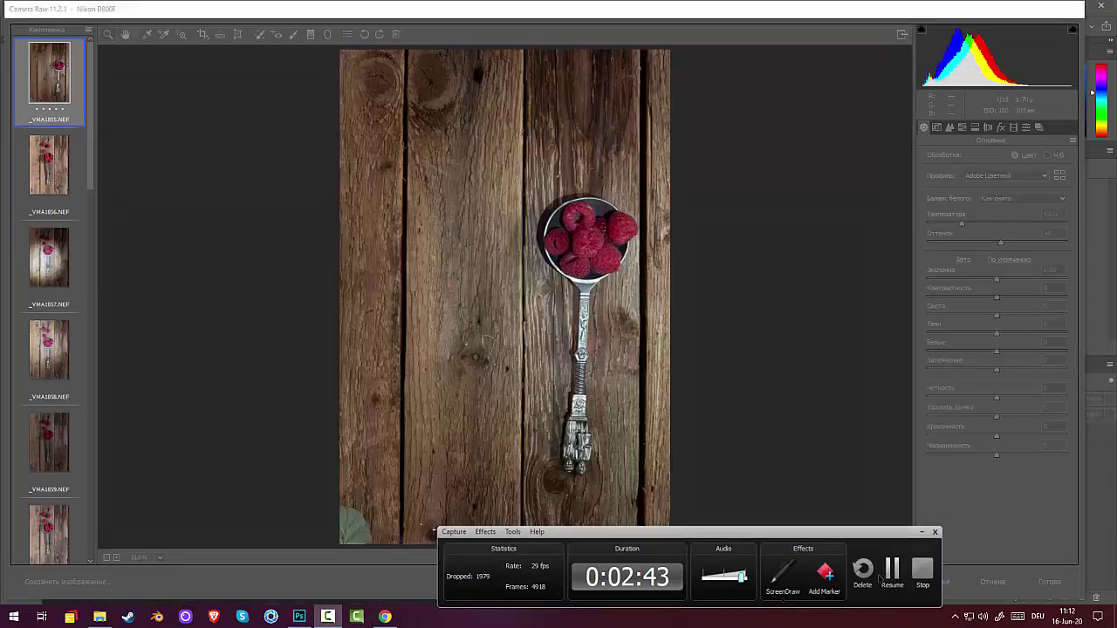
left_click(881, 576)
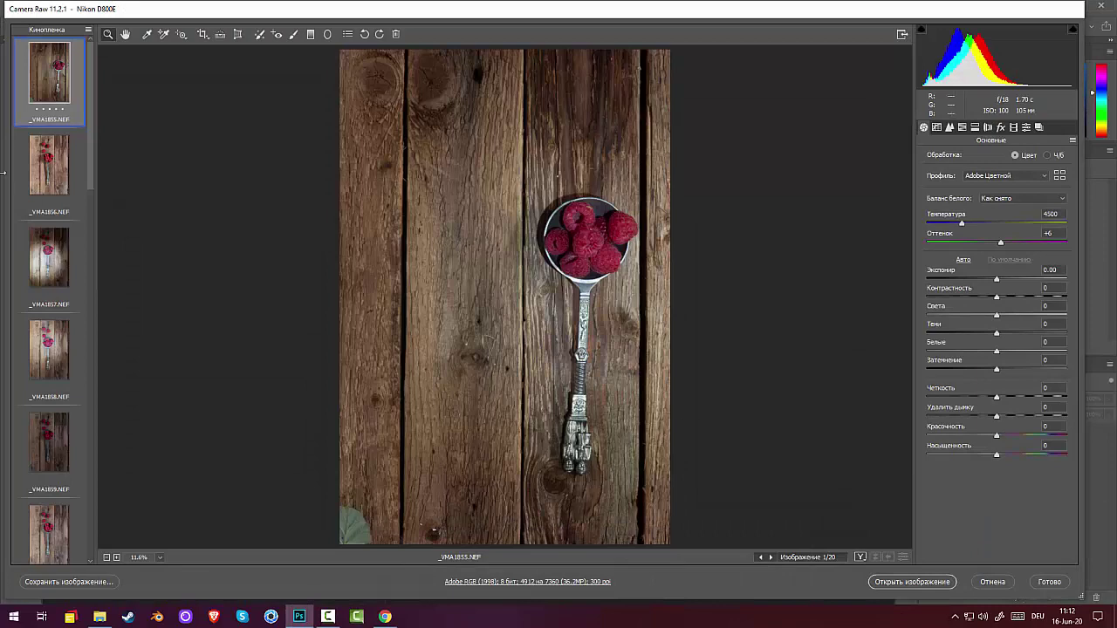
- Compare the raspberry spoon raw shots from _VMA1855.NEF through _VMA1868.NEF for composition and lighting
left_click(50, 163)
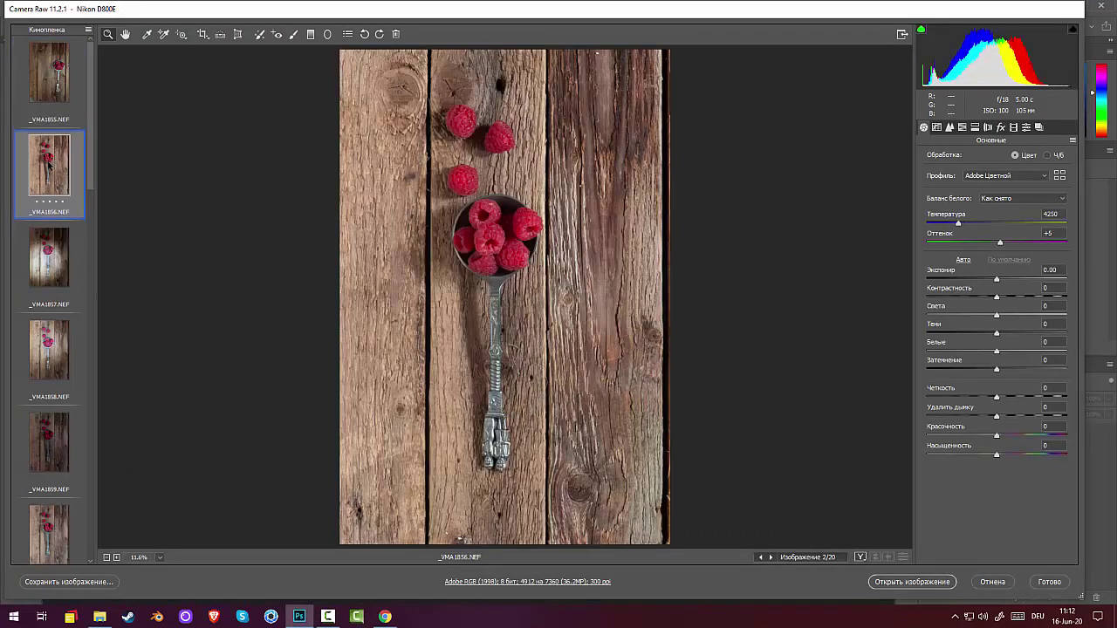
left_click(51, 80)
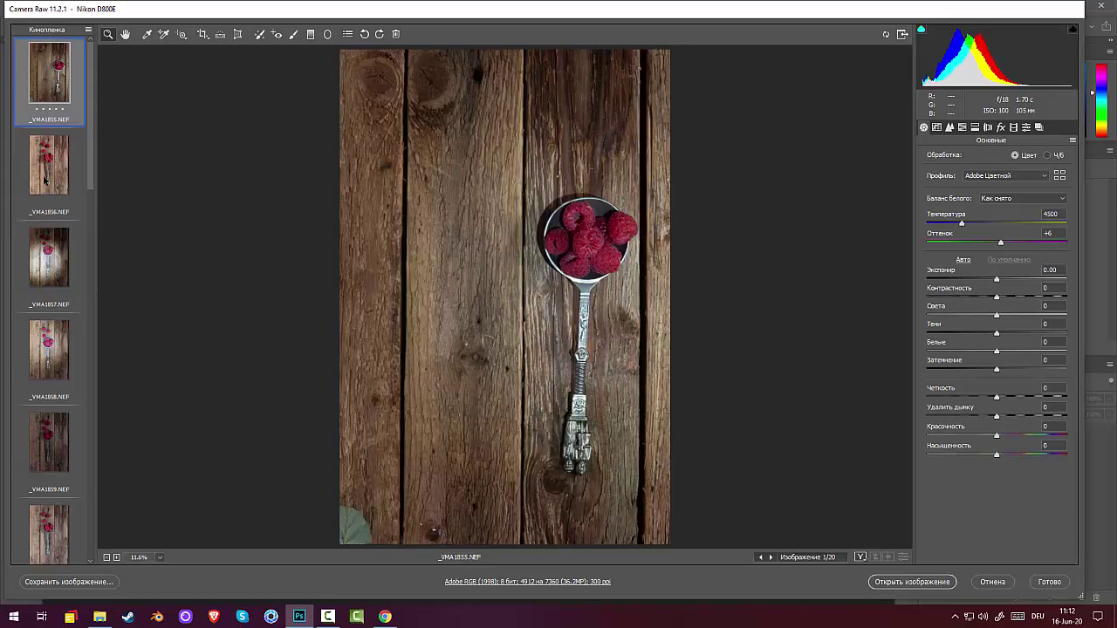
left_click(45, 180)
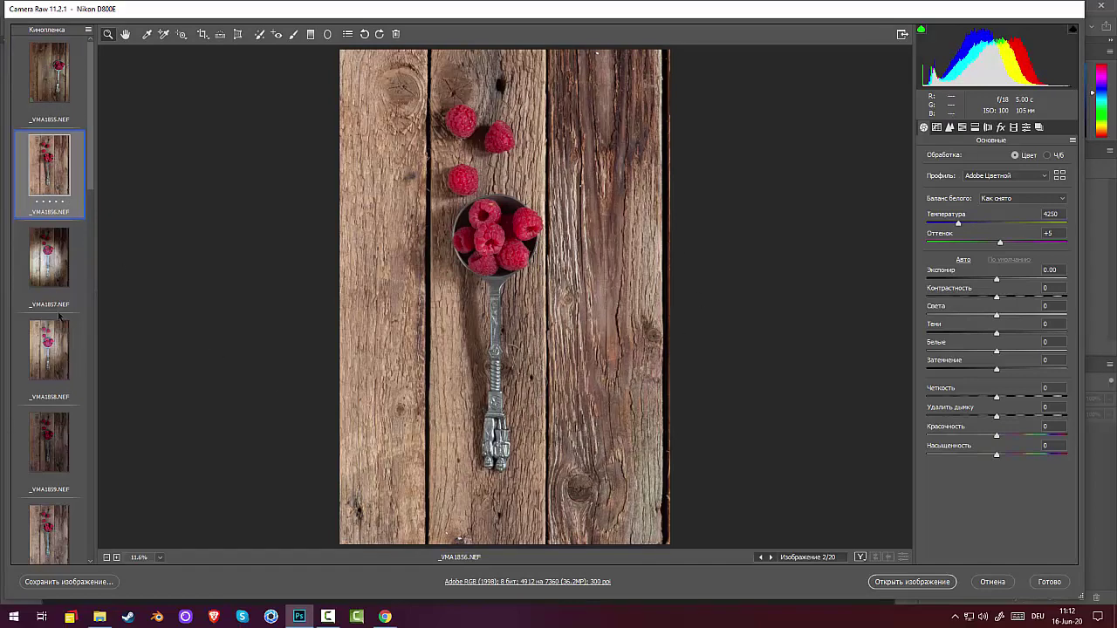
left_click(48, 259)
left_click(54, 366)
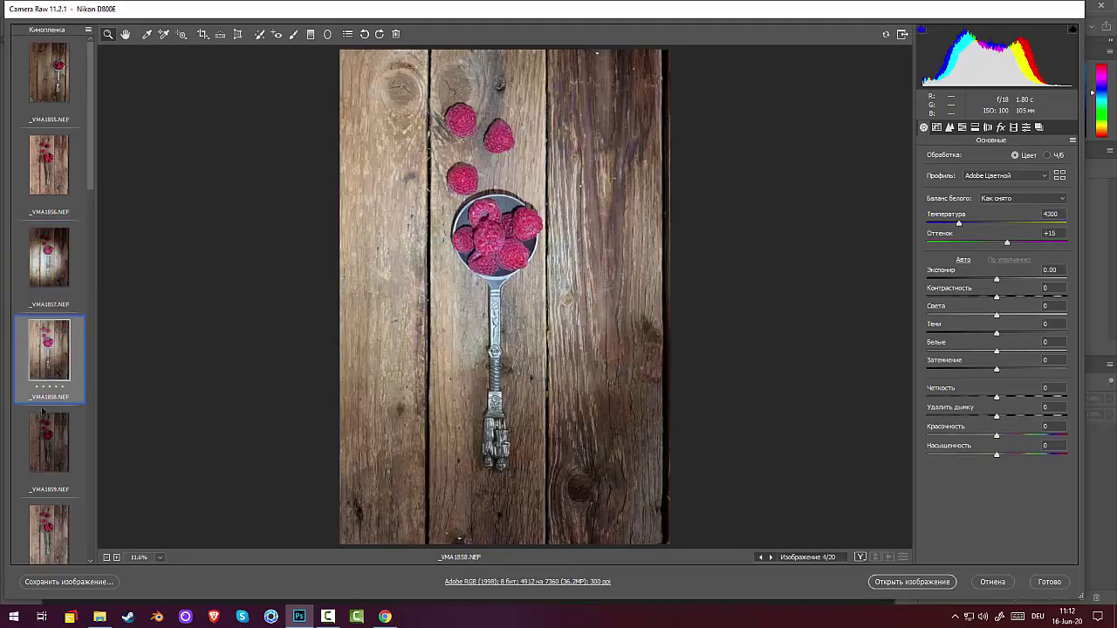
left_click(43, 435)
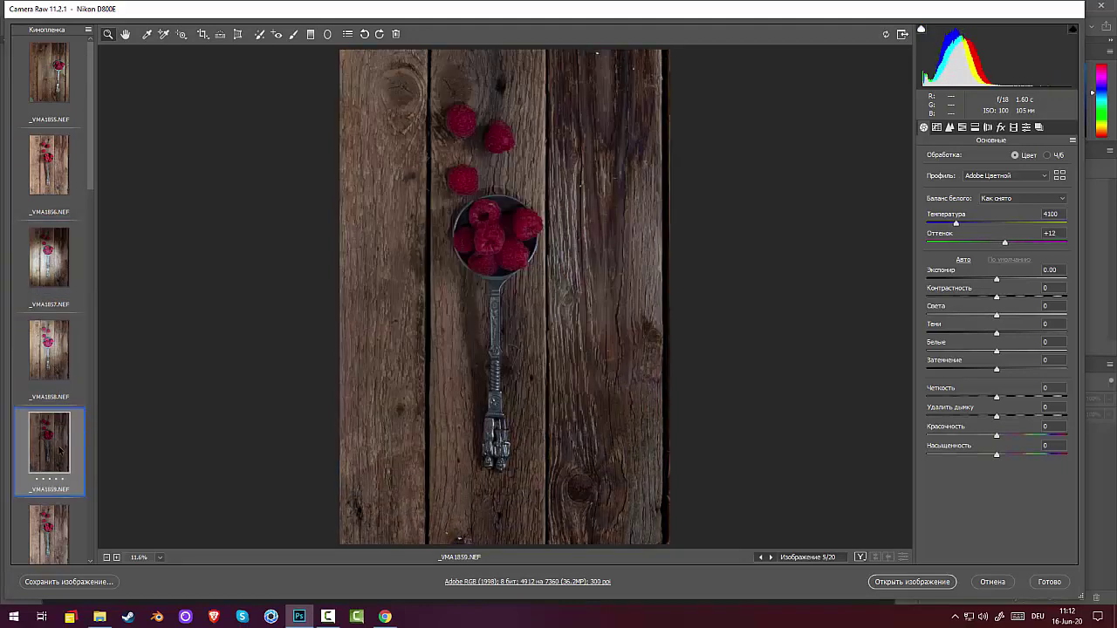
scroll(60, 451, "down", 5)
left_click(60, 298)
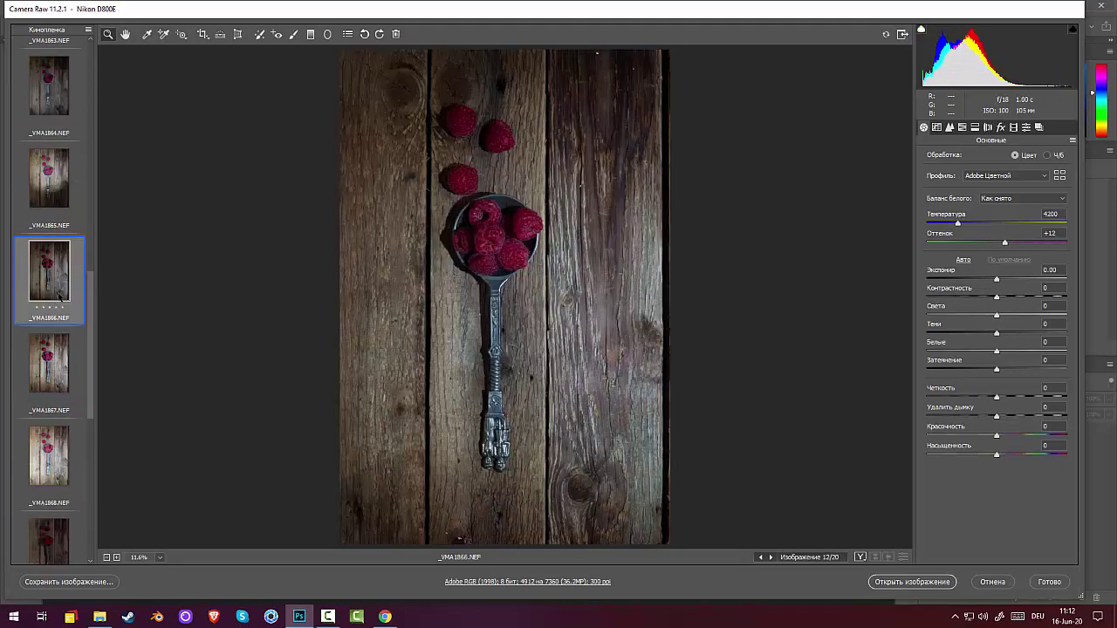
left_click(50, 373)
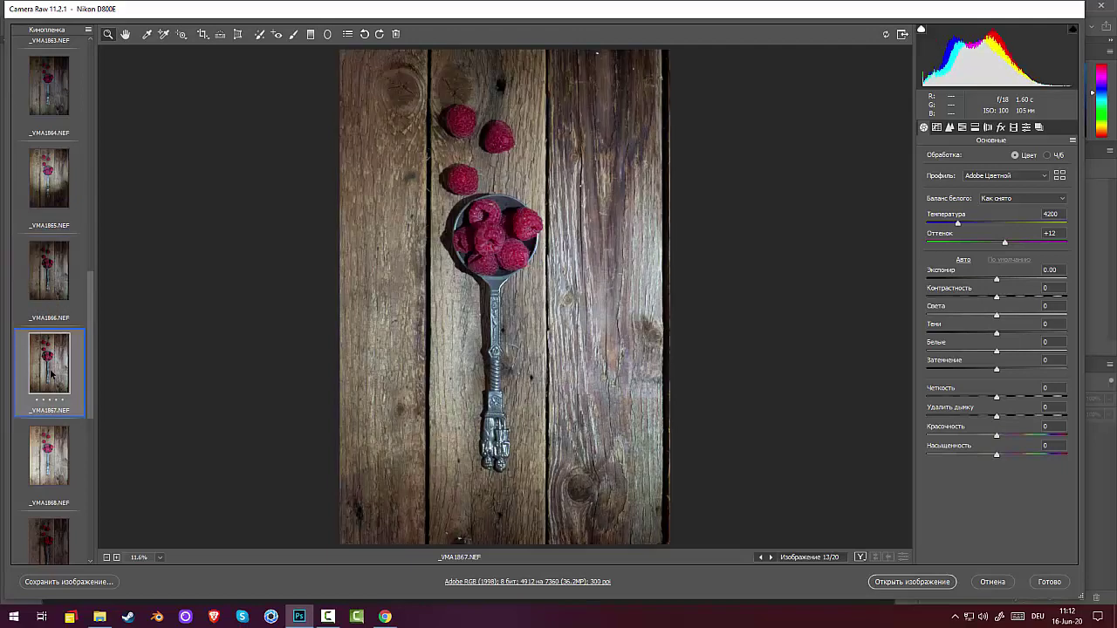
left_click(55, 456)
scroll(46, 473, "down", 5)
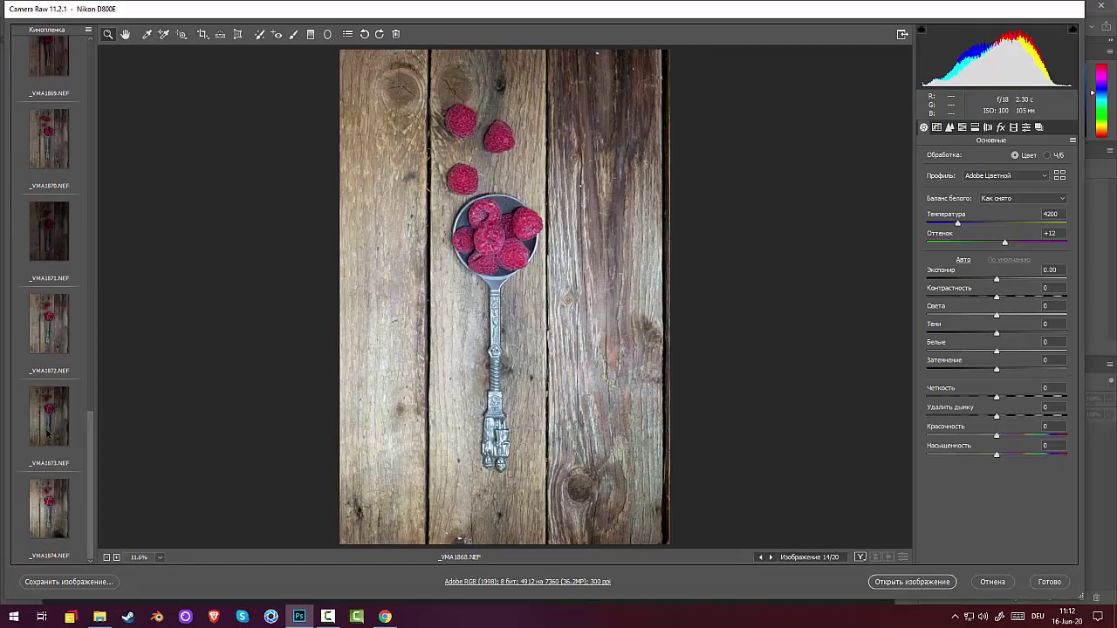
- Compare the last two raspberry spoon shots and open _VMA1873.NEF as an image for editing
left_click(51, 436)
left_click(49, 503)
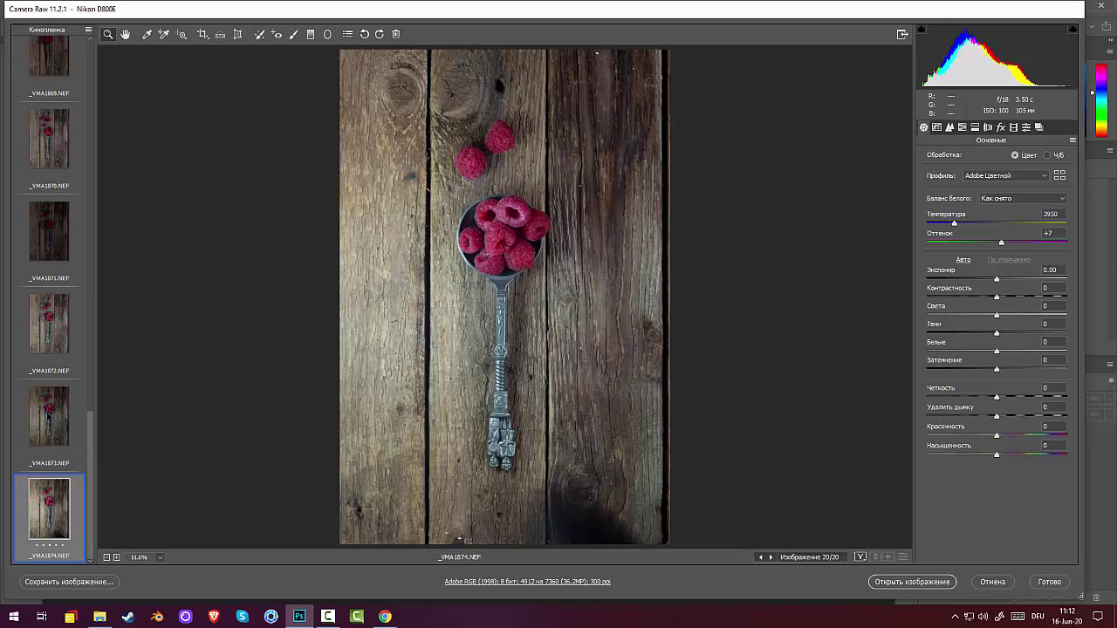
left_click(47, 419)
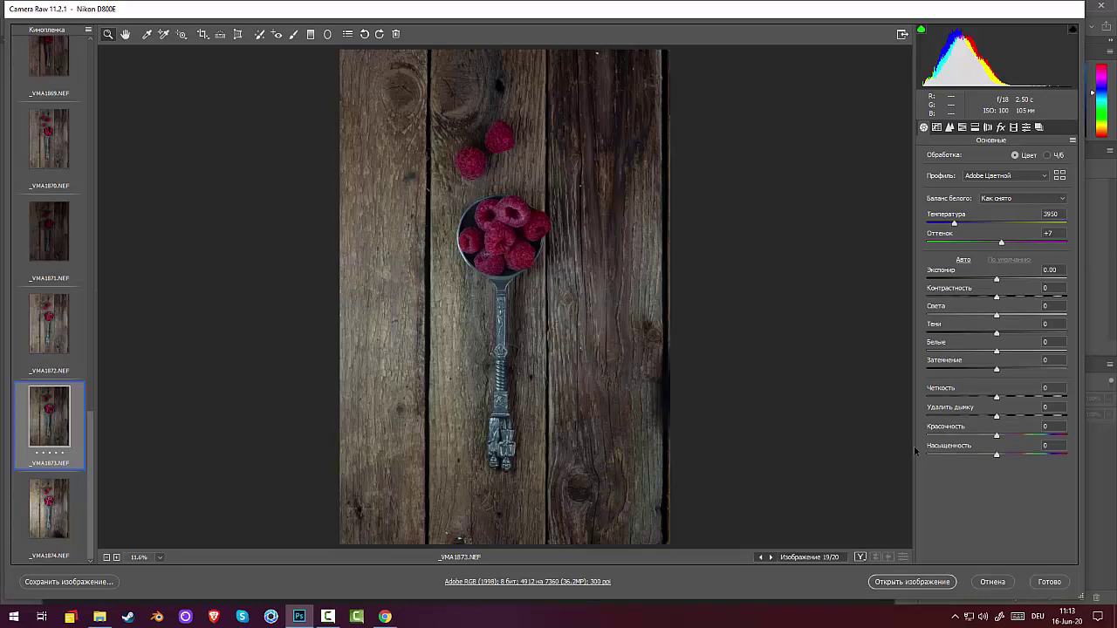
left_click(913, 584)
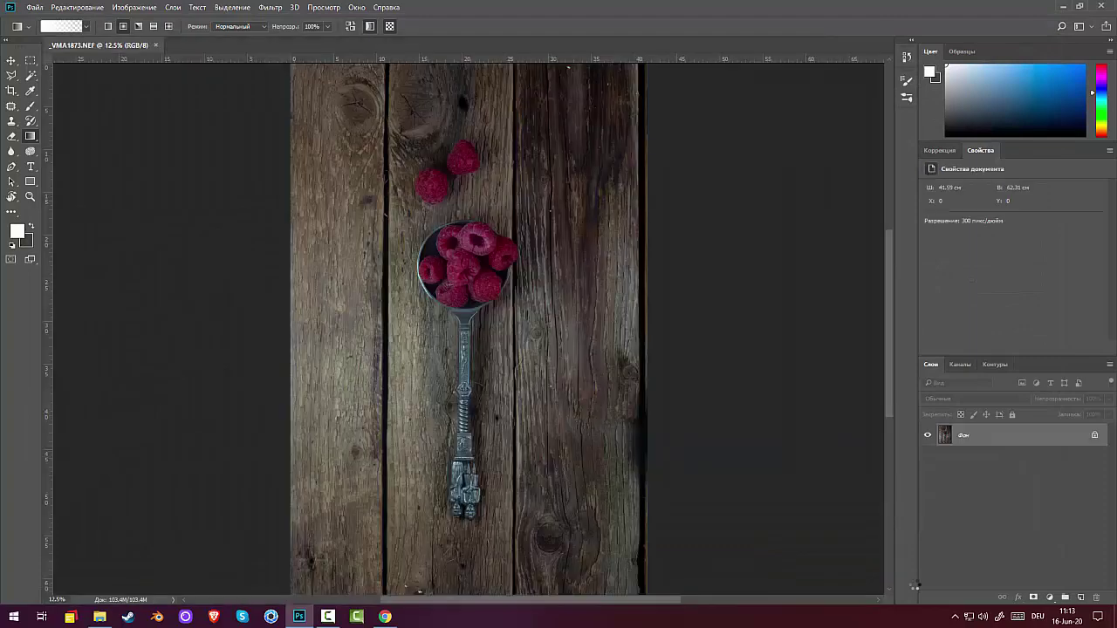
- Flip the canvas vertically so the spoon's bowl and the loose raspberries point downward
left_click(133, 7)
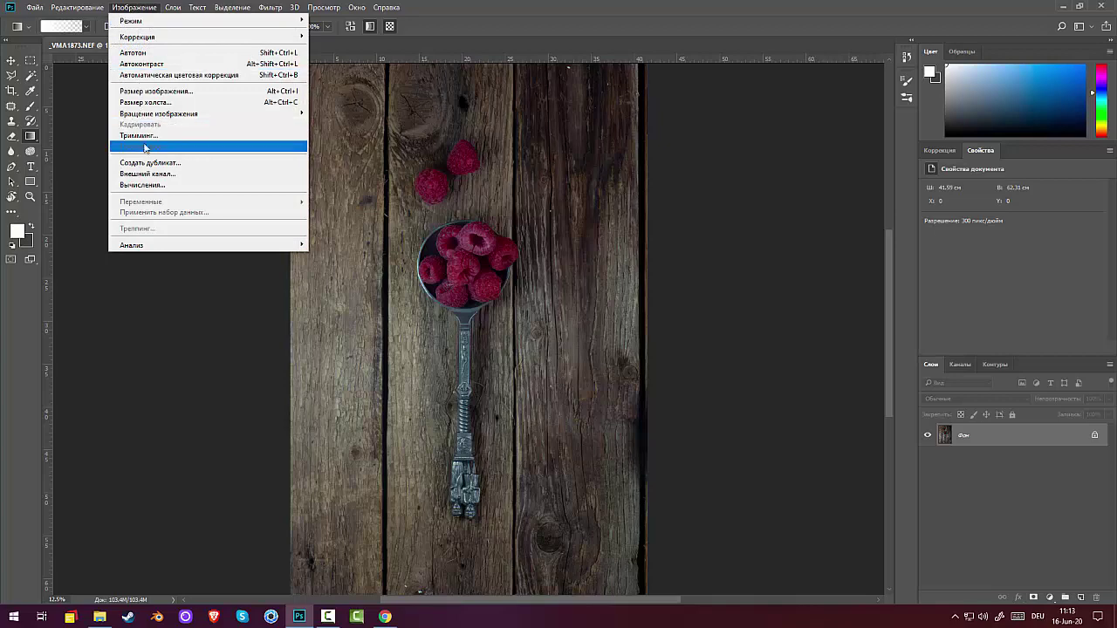
mouse_move(166, 117)
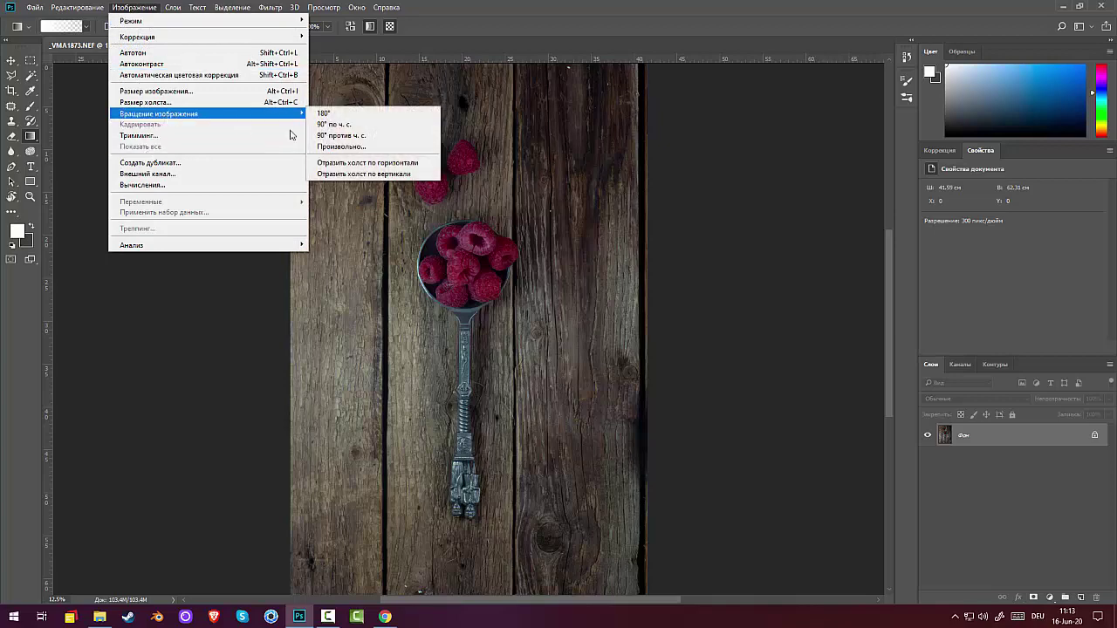
left_click(354, 175)
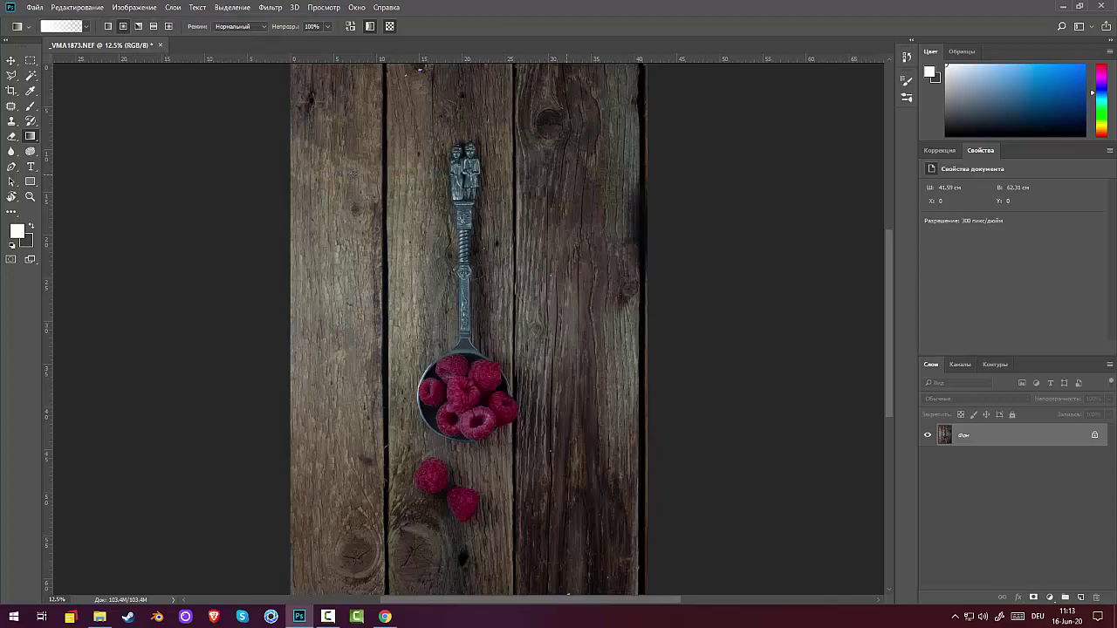
- Flip the canvas horizontally so the darker wooden plank lies on the photo's left side
key("ctrl+plus")
key("ctrl+plus")
key("ctrl+plus")
key("ctrl+plus")
key("ctrl+plus")
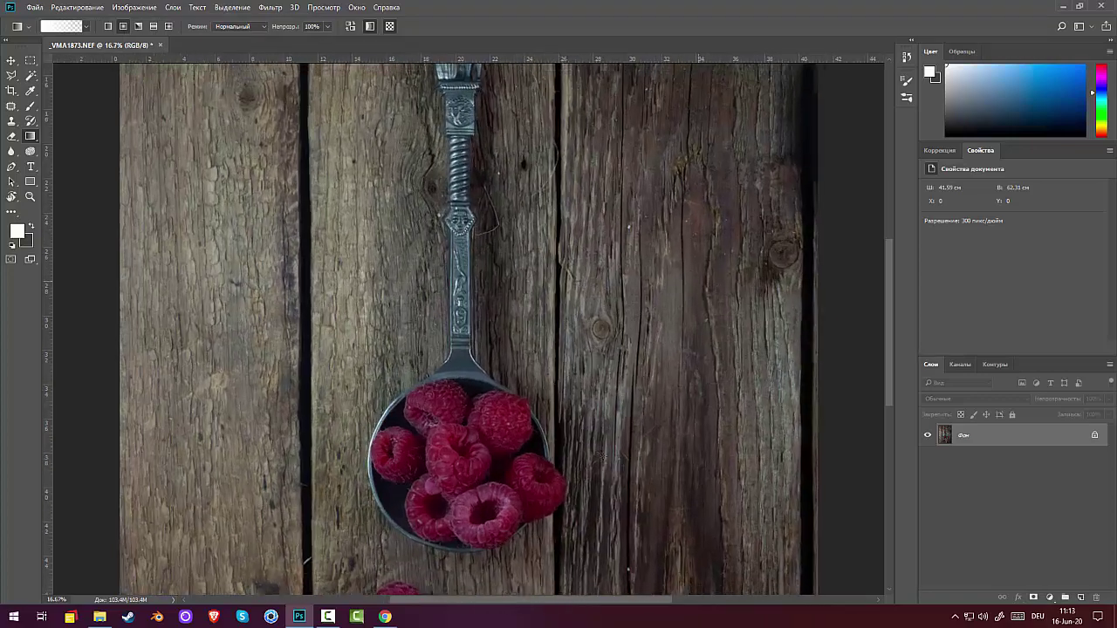
key("ctrl+minus")
key("ctrl+minus")
key("ctrl+minus")
key("ctrl+minus")
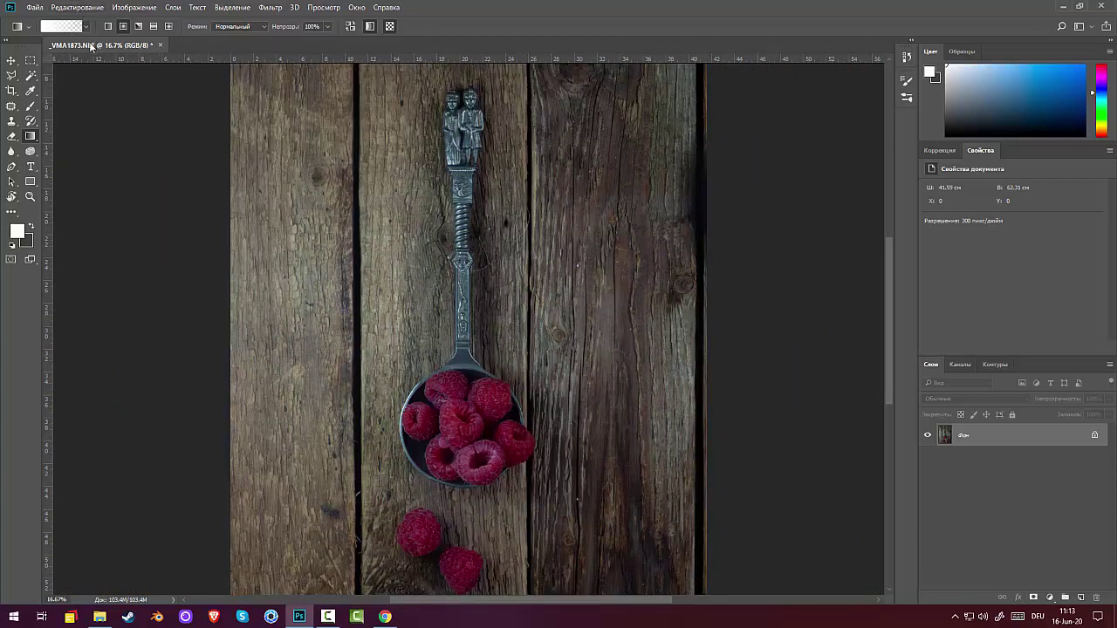
left_click(134, 7)
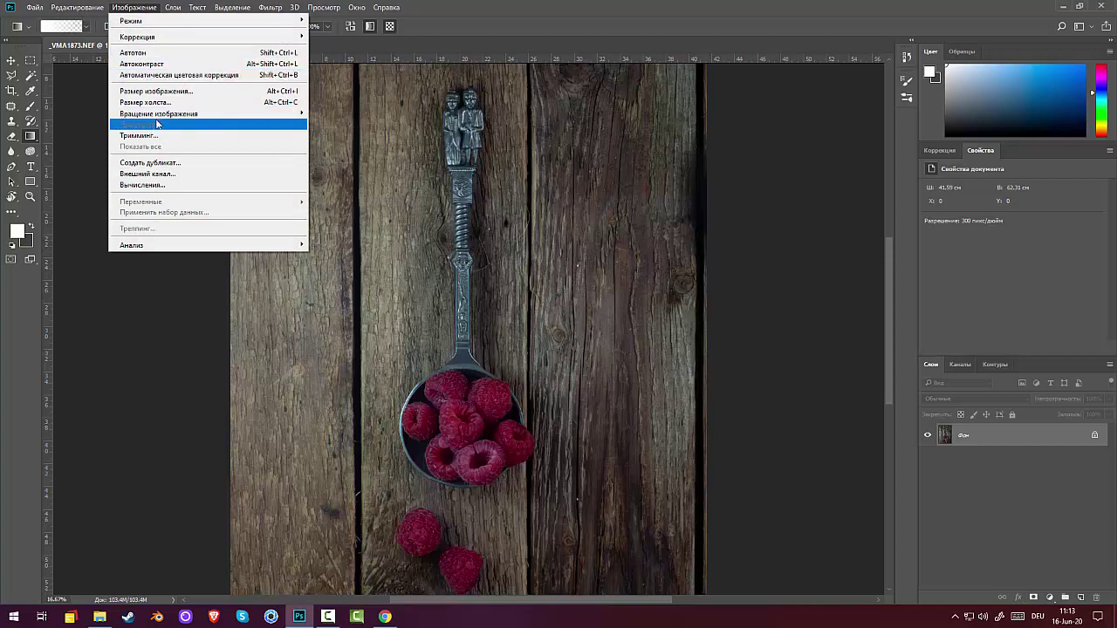
mouse_move(164, 116)
left_click(411, 166)
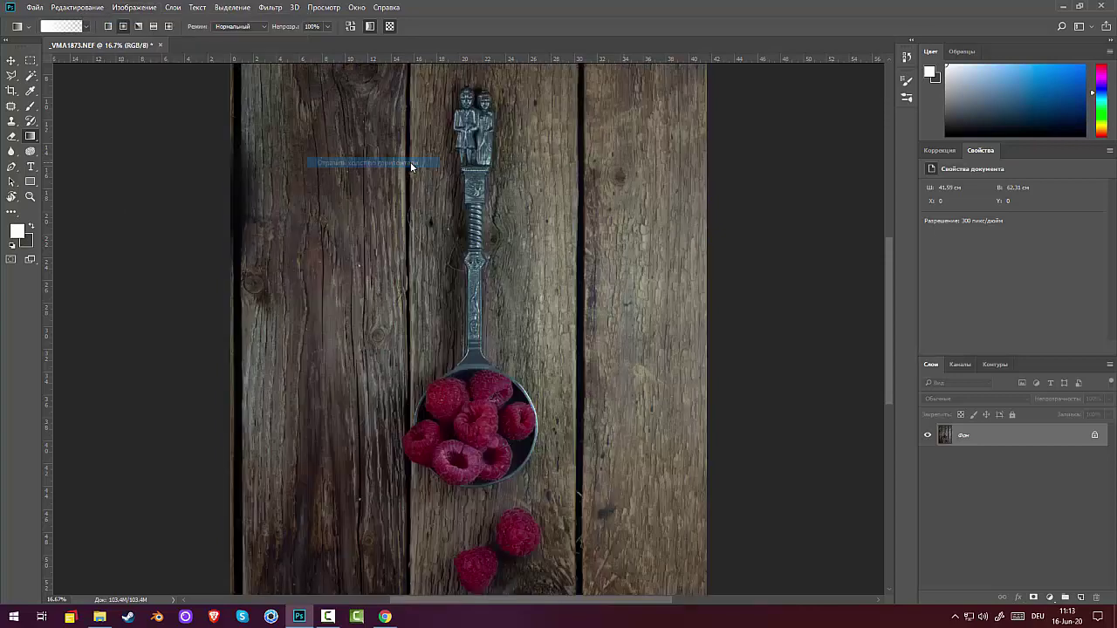
- Straighten the photo by rotating it slightly with the Crop tool and apply the crop
key("ctrl+minus")
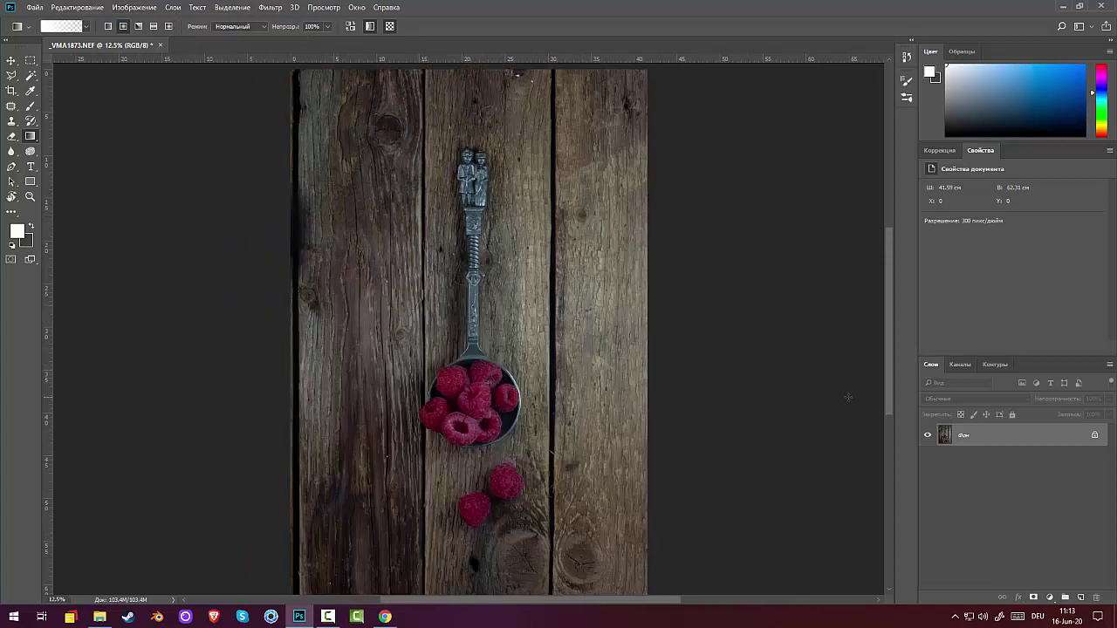
key("ctrl+minus")
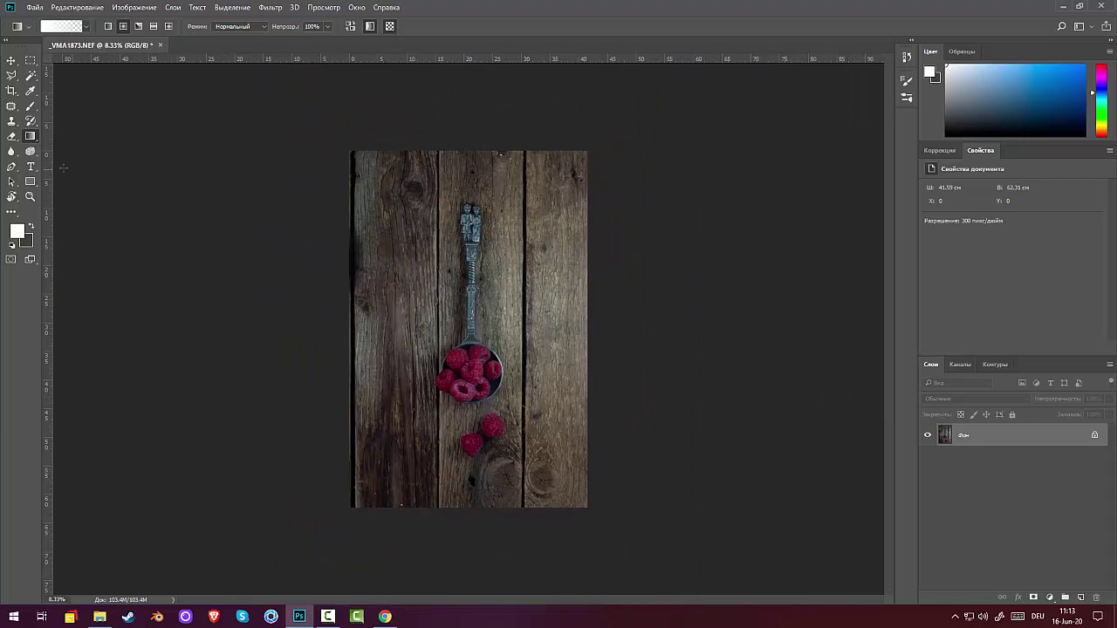
left_click(12, 90)
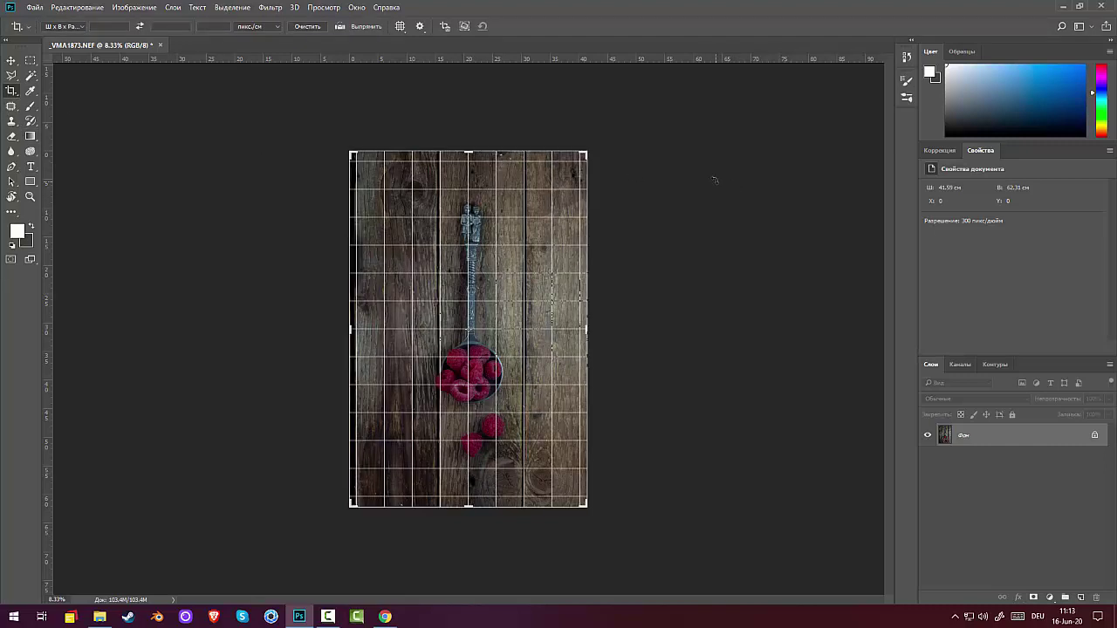
left_click_drag(714, 180, 713, 175)
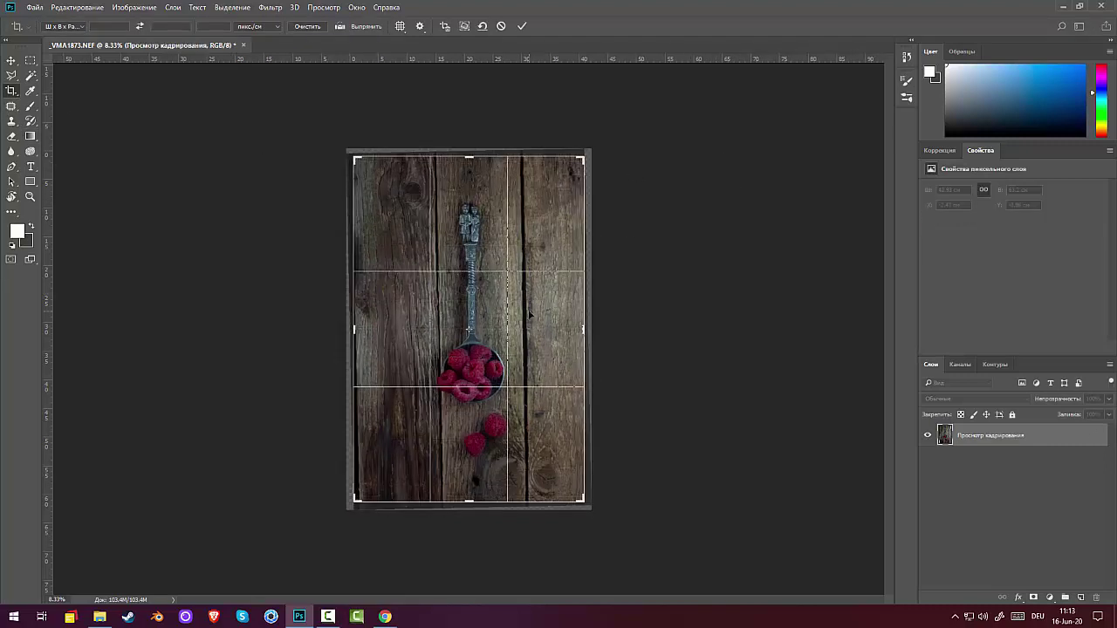
key("Return")
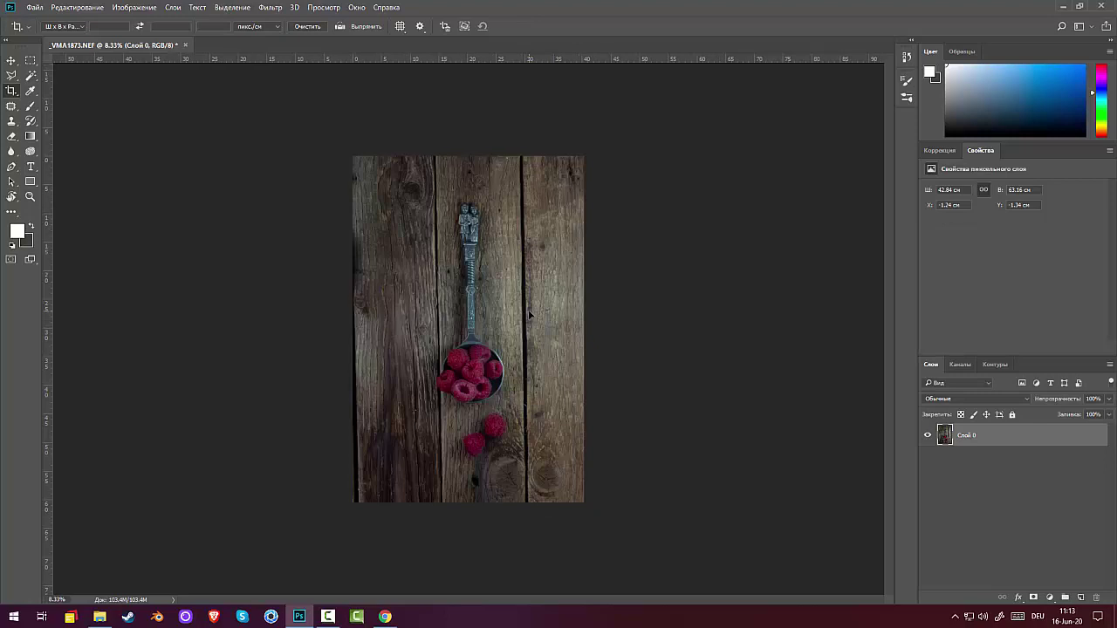
- Crop the image to a fixed 2:3 ratio rectangular selection framing the spoon and the loose raspberries
left_click(32, 61)
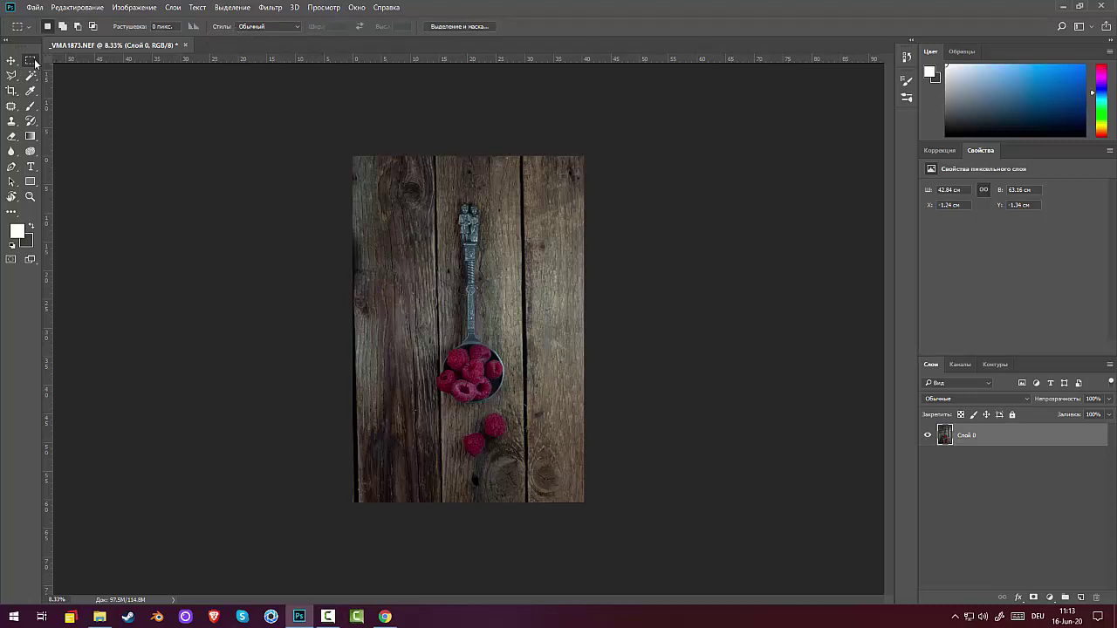
left_click(254, 28)
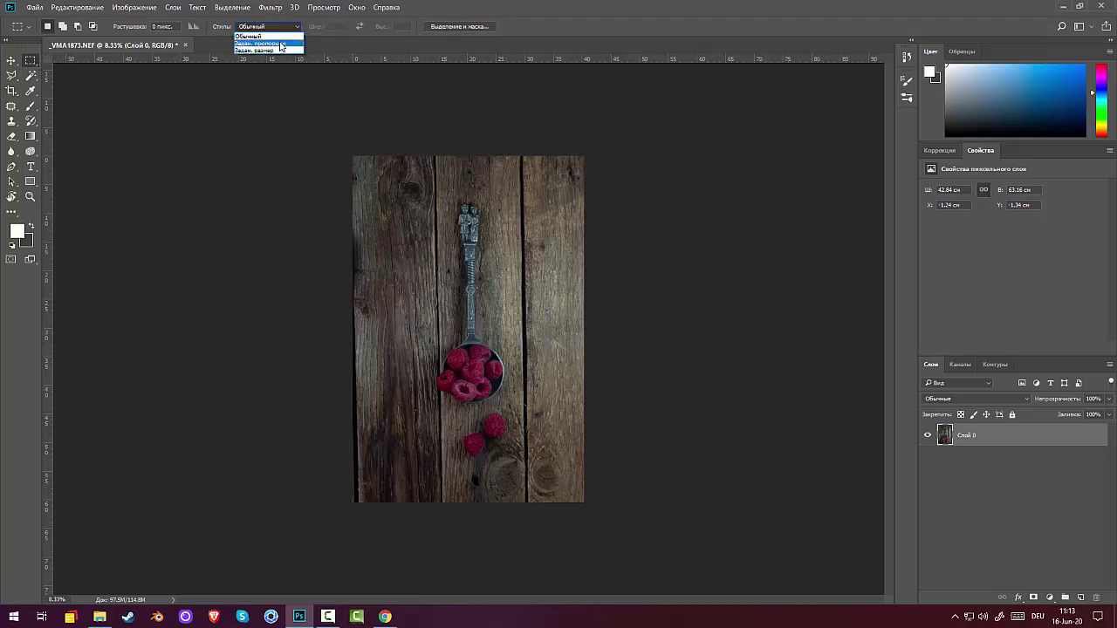
left_click(279, 44)
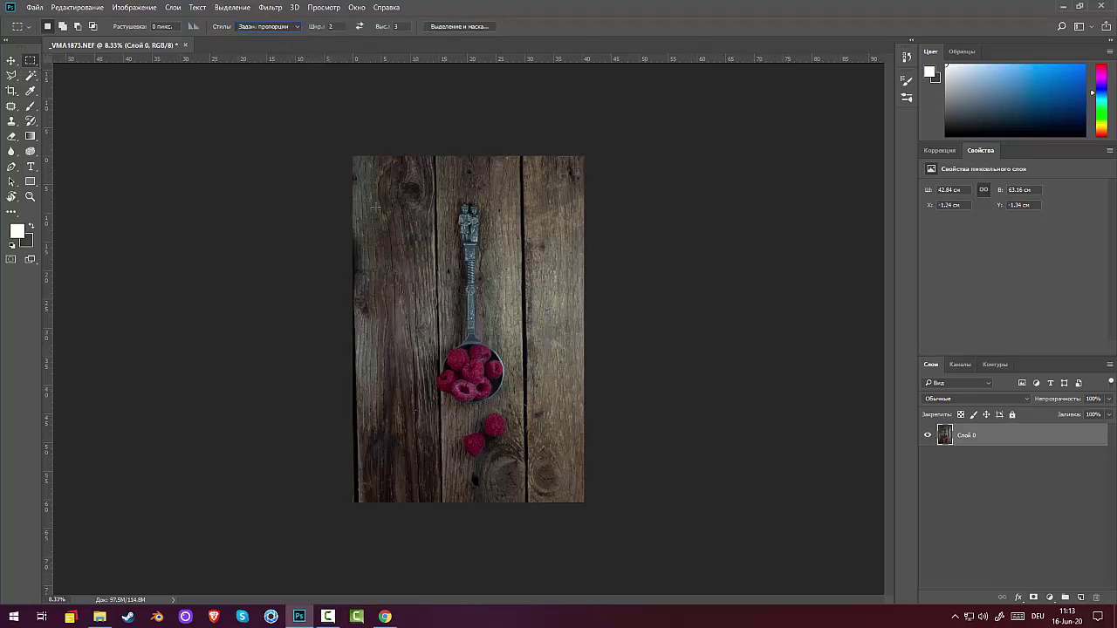
left_click_drag(382, 185, 593, 563)
left_click(545, 417)
left_click_drag(394, 190, 590, 590)
left_click_drag(567, 369, 554, 366)
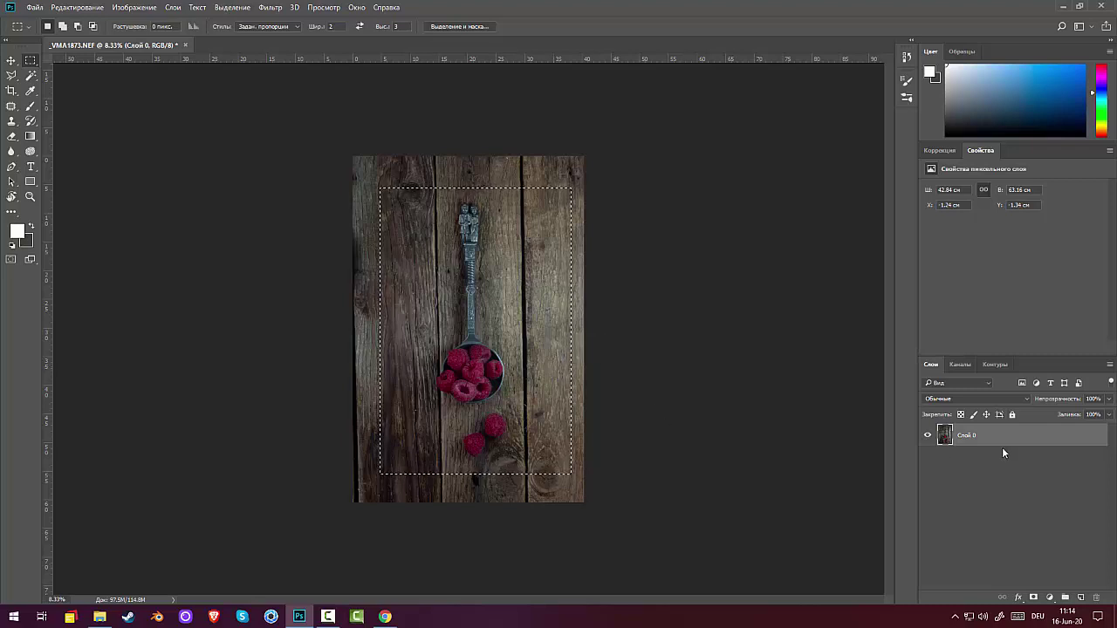
left_click(135, 9)
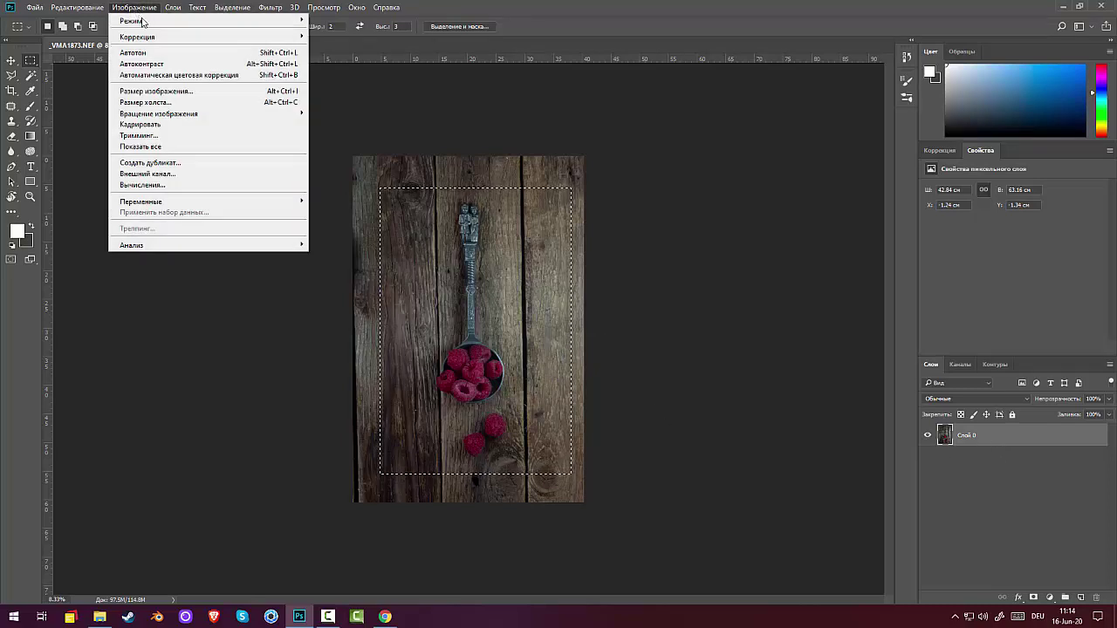
left_click(157, 125)
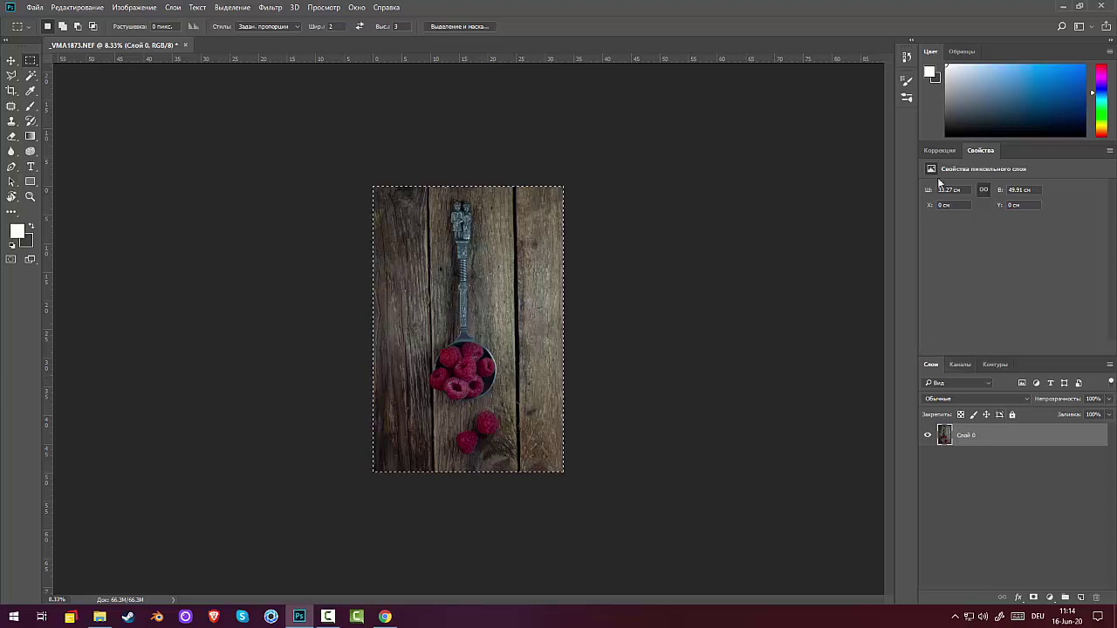
- Add a Levels adjustment layer with white input 182, and stamp all visible layers into a new layer on top
left_click(940, 150)
left_click(964, 178)
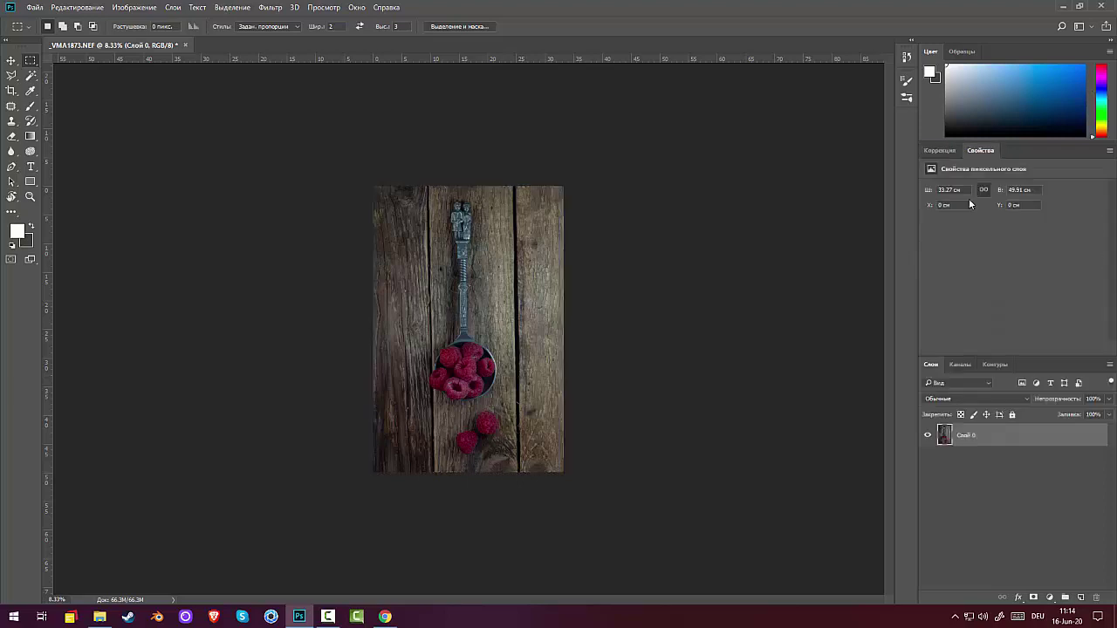
left_click_drag(1082, 269, 1041, 273)
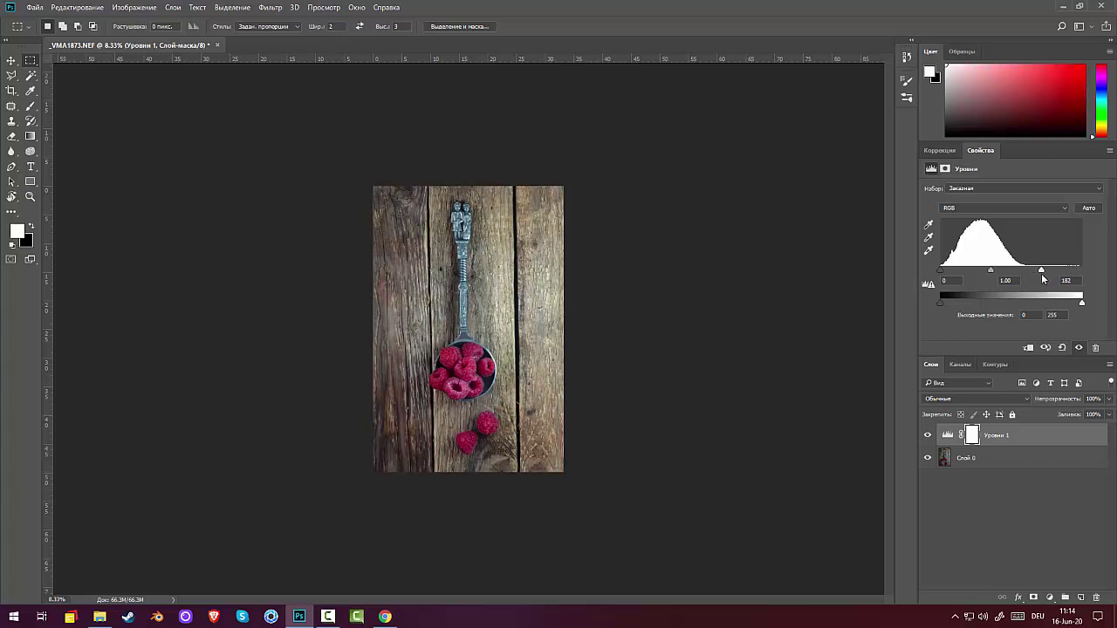
left_click(992, 439)
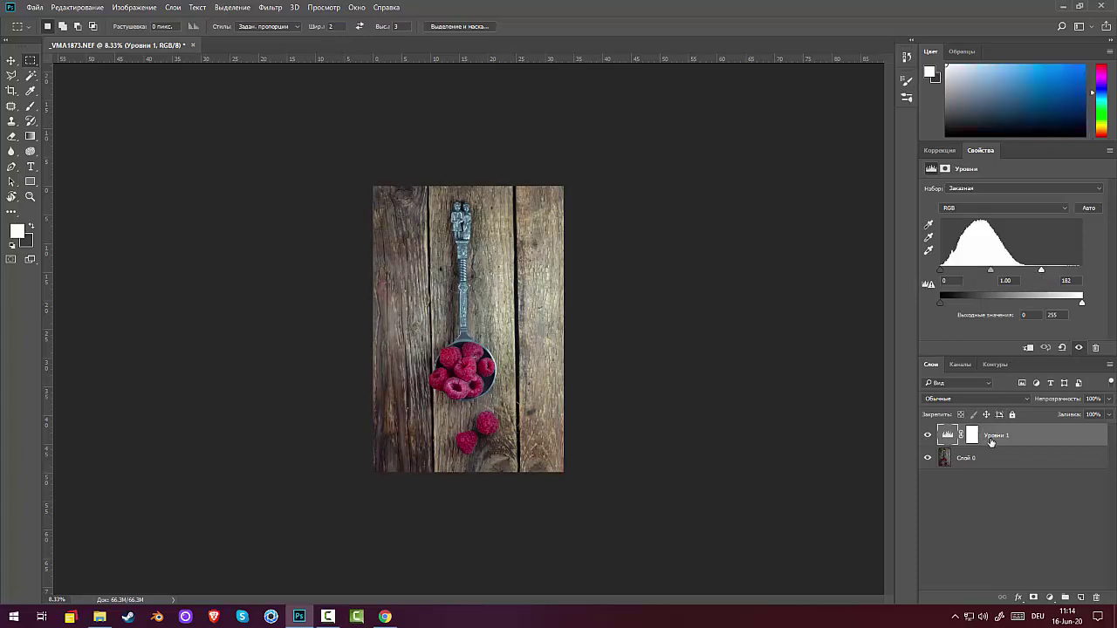
key("ctrl+shift+alt+e")
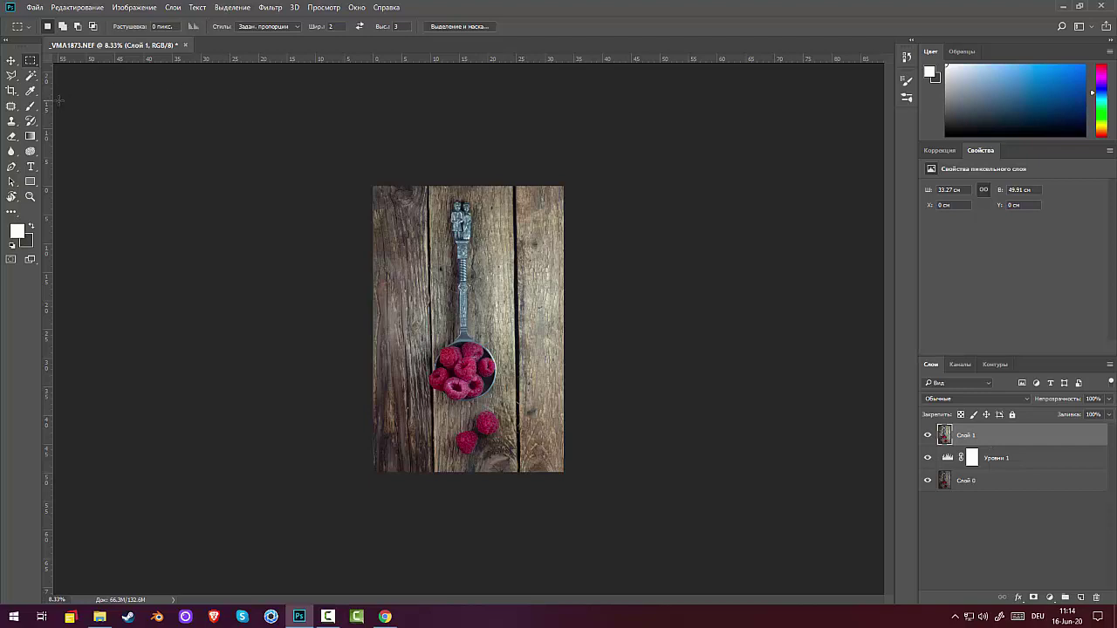
- Brush dark grey over the upper part of the right-hand plank on Слой 1 at 18% flow
left_click(30, 105)
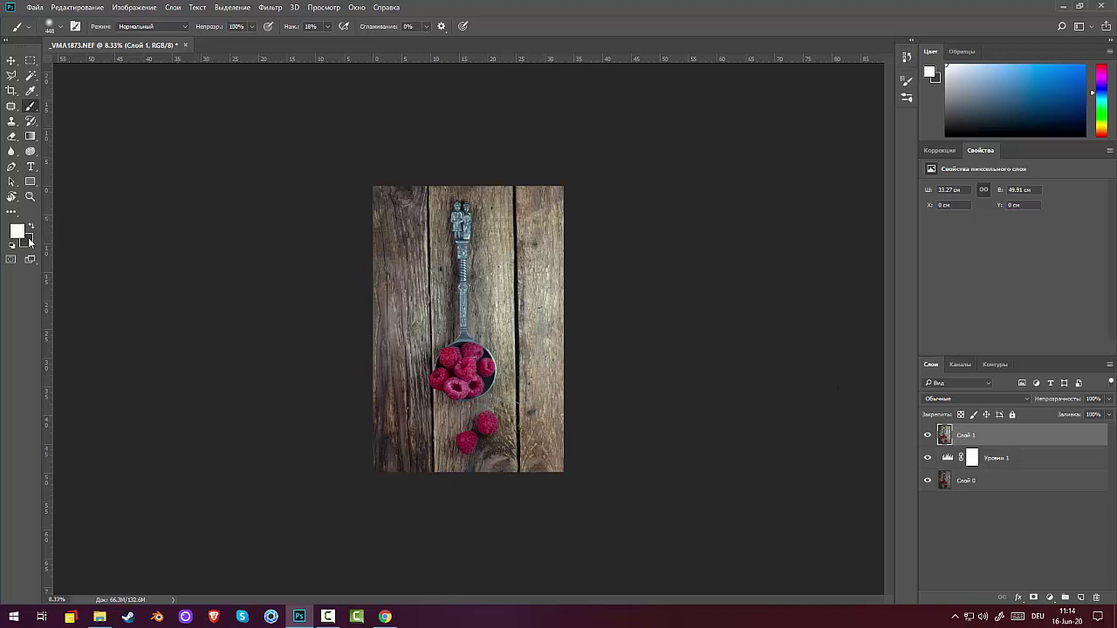
left_click(32, 228)
mouse_move(544, 203)
left_mouse_down()
mouse_move(545, 289)
mouse_move(560, 179)
mouse_move(530, 217)
mouse_move(530, 336)
mouse_move(542, 172)
mouse_move(548, 273)
mouse_move(569, 209)
left_mouse_up()
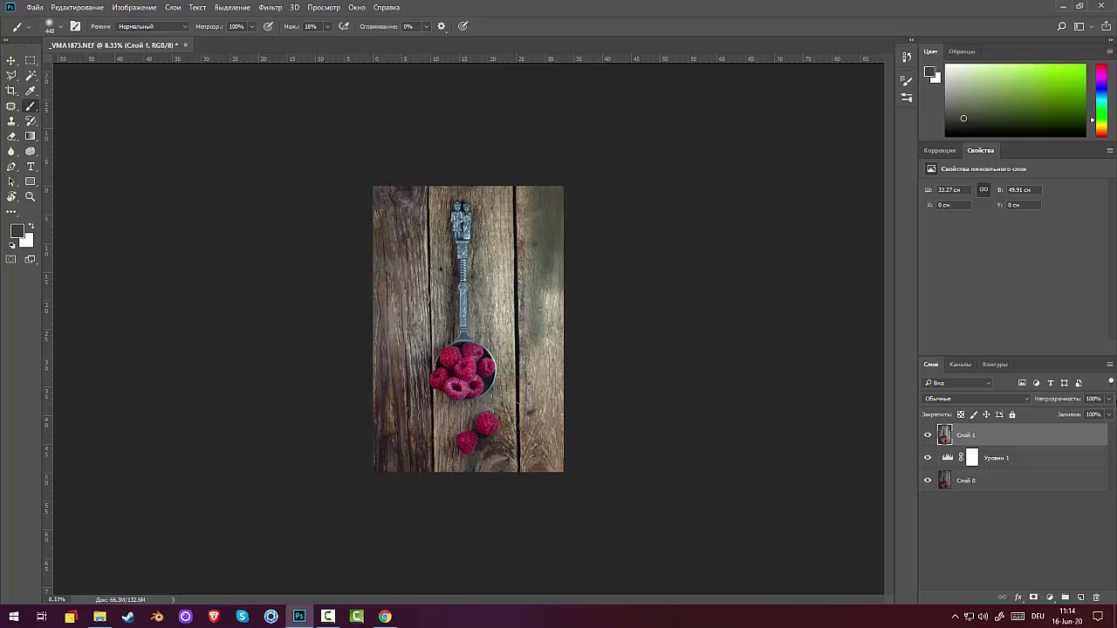
- Delete the painted Слой 1 and set the Levels adjustment's white input to 173
key("Delete")
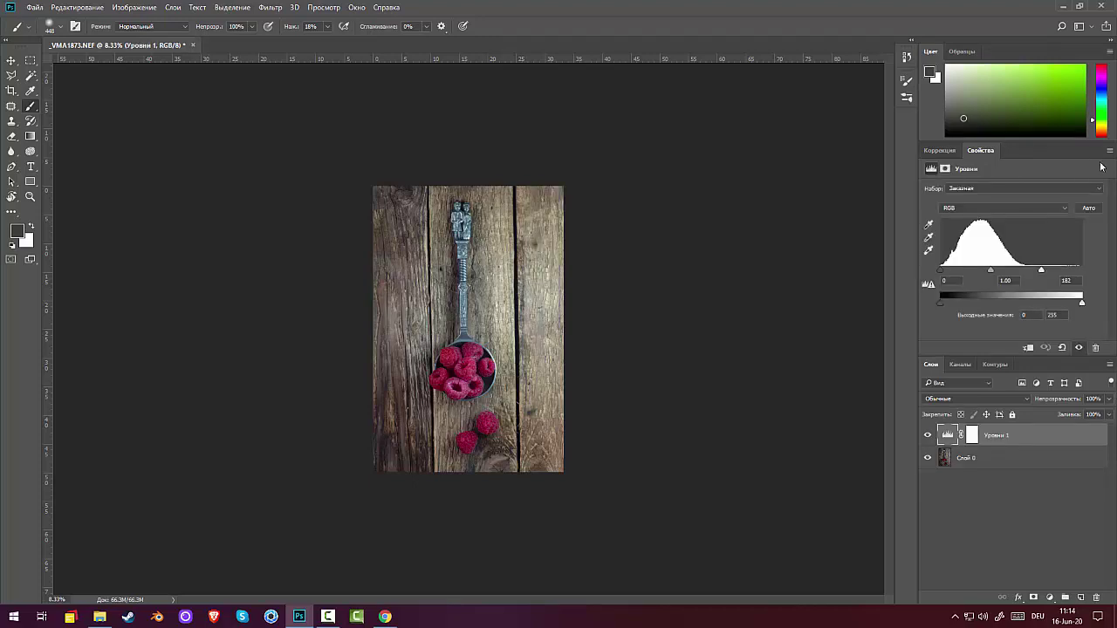
left_click_drag(1039, 268, 1037, 269)
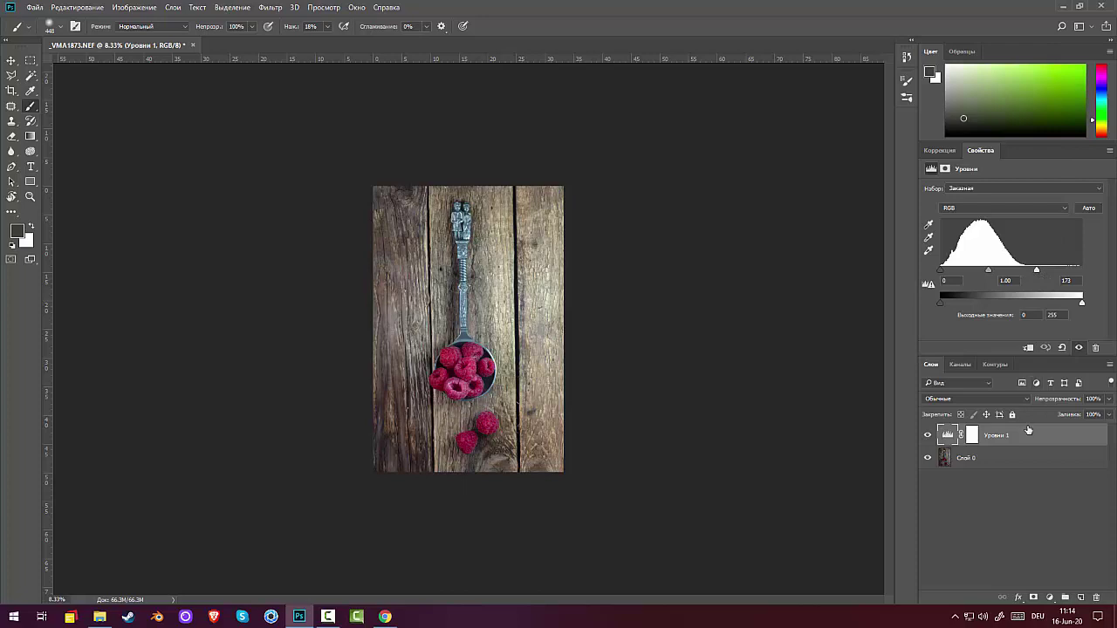
- Stamp all visible layers into a new layer above the Levels adjustment
key("Delete")
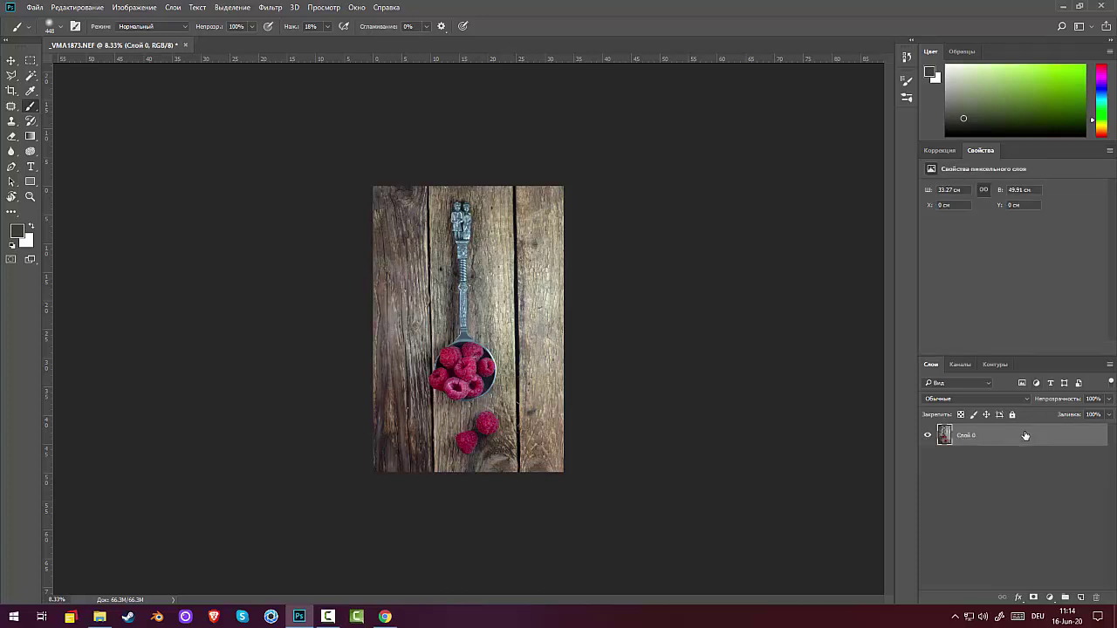
key("ctrl+z")
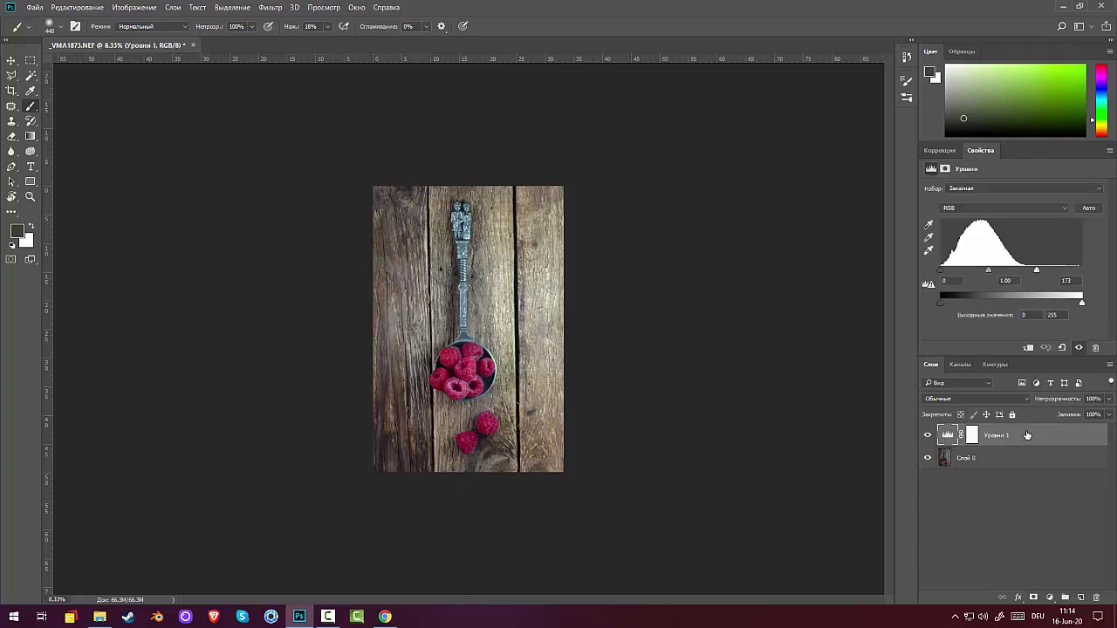
key("ctrl+shift+alt+e")
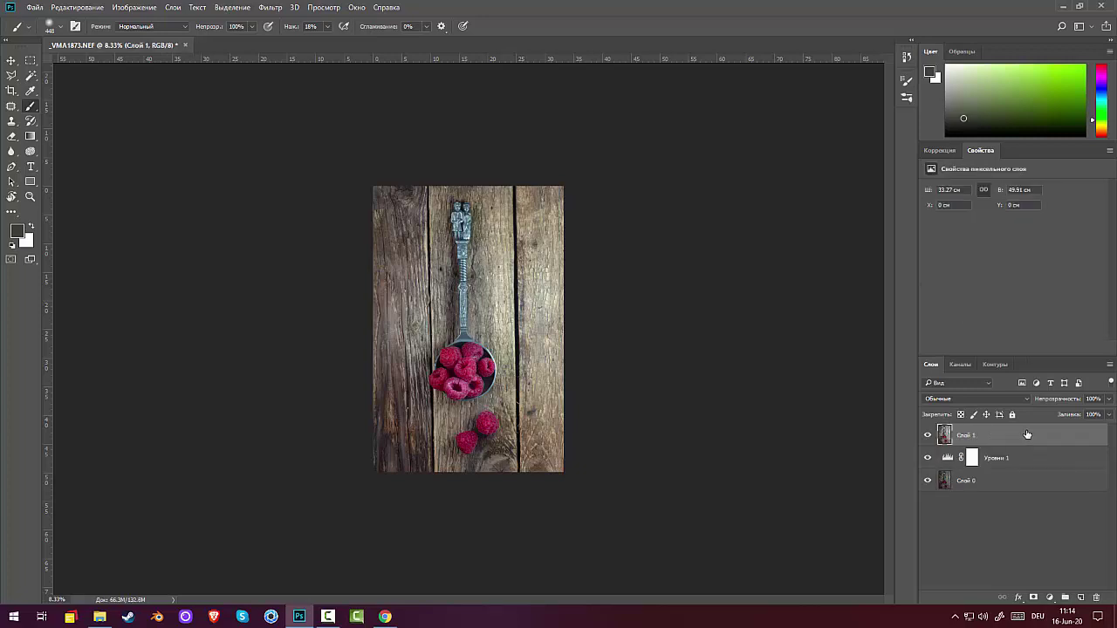
- Choose a lighter olive green as the foreground colour and add an empty layer above Слой 1
left_click(16, 230)
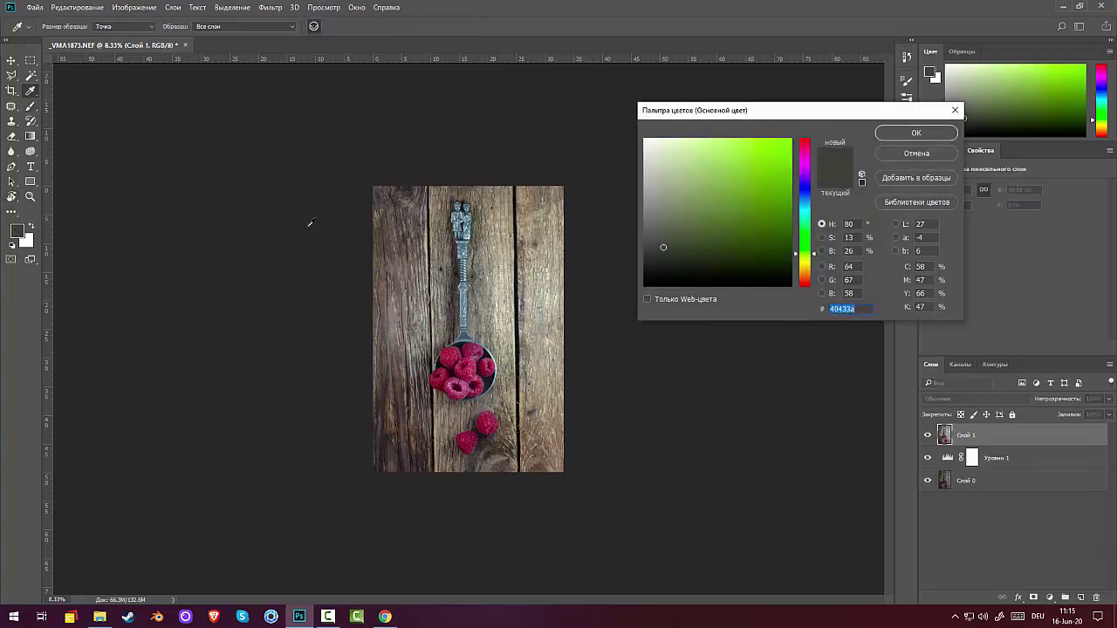
left_click(692, 238)
left_click_drag(695, 235, 693, 233)
left_click(898, 133)
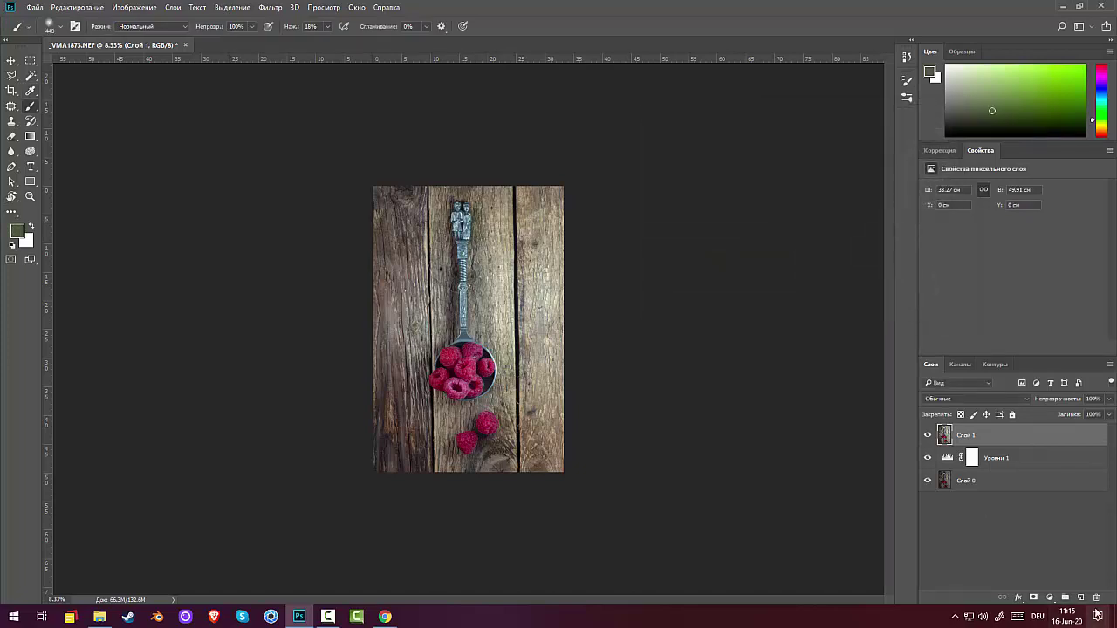
left_click(1081, 597)
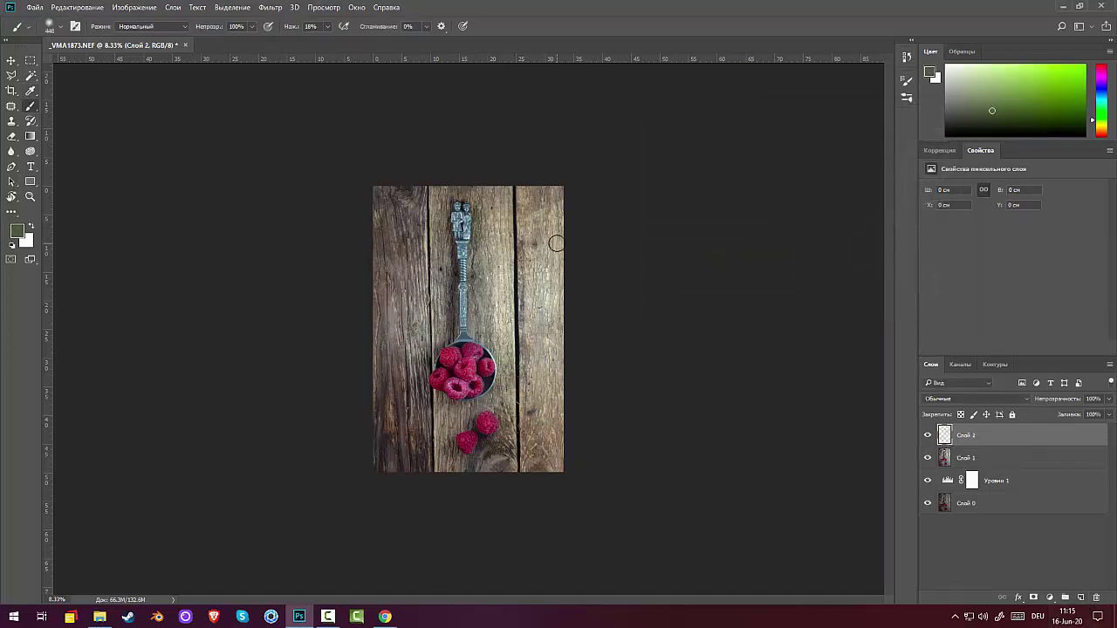
- Enlarge the soft brush to about 1811 px and paint olive green over the upper right-hand plank and the left-hand plank on Слой 2
right_click(556, 243)
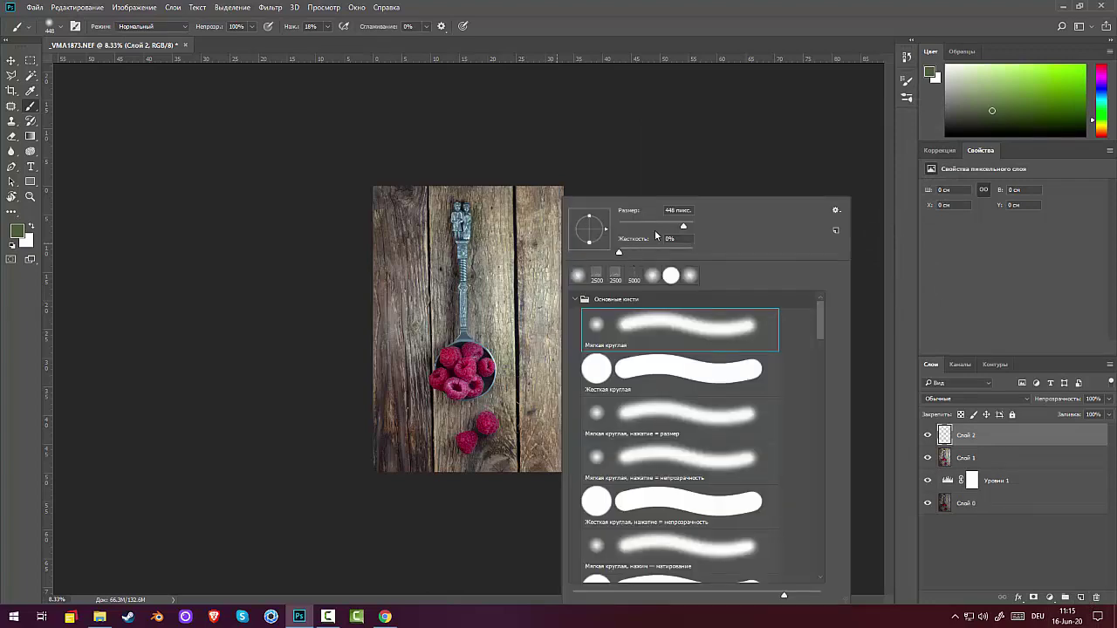
left_click_drag(688, 230, 636, 226)
left_click(572, 182)
right_click(504, 232)
left_click(531, 174)
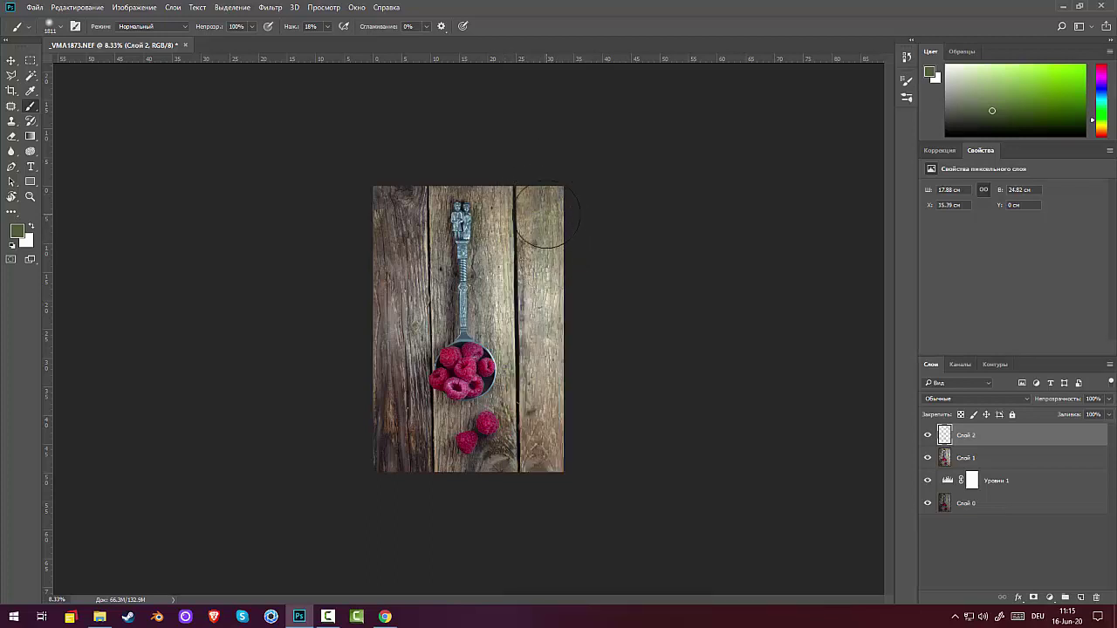
mouse_move(519, 175)
left_mouse_down()
mouse_move(549, 266)
mouse_move(559, 250)
mouse_move(557, 400)
mouse_move(374, 441)
mouse_move(378, 344)
mouse_move(389, 471)
mouse_move(381, 153)
mouse_move(361, 379)
mouse_move(341, 441)
mouse_move(131, 279)
left_mouse_up()
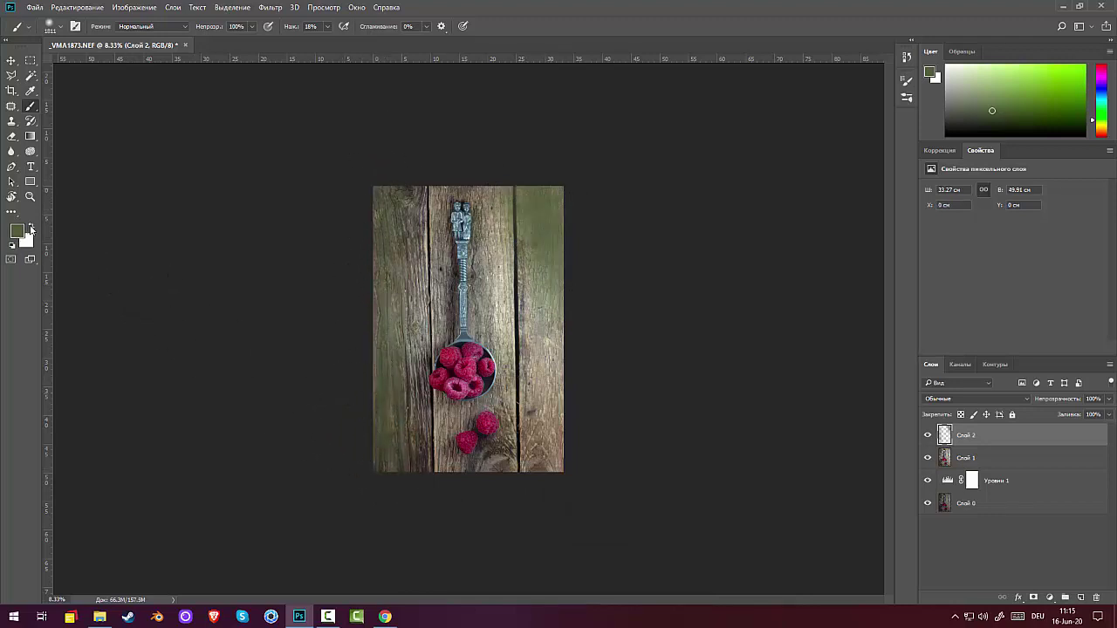
- Partly erase the green paint from the left-hand plank with an Eraser of about 495 px
left_click(12, 136)
right_click(415, 156)
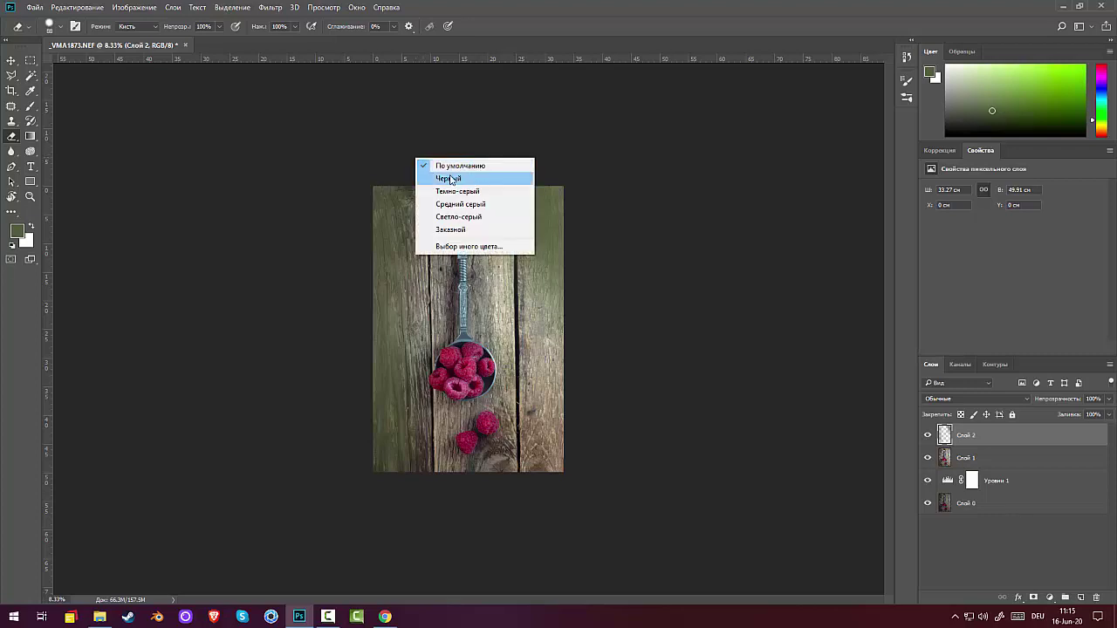
key("Escape")
right_click(448, 306)
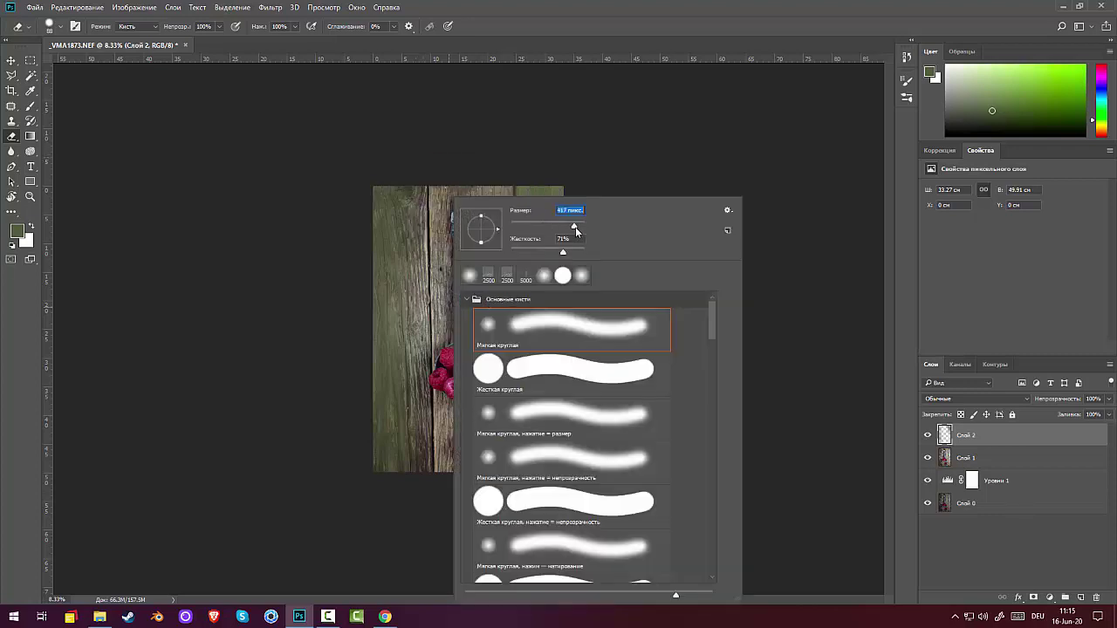
left_click_drag(575, 227, 579, 227)
left_click(394, 169)
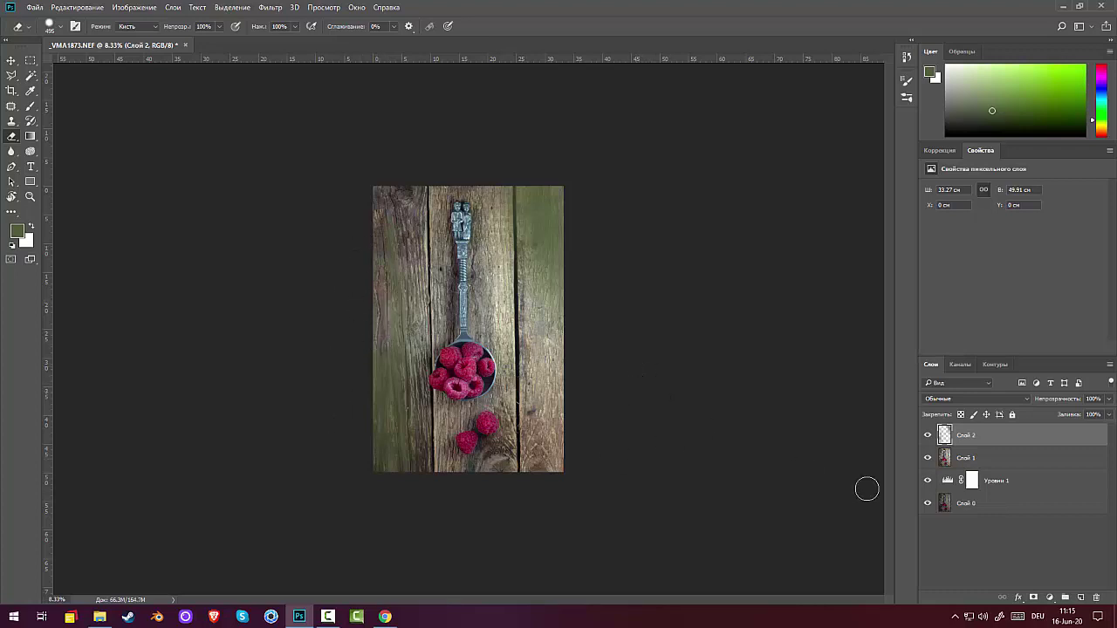
- Try several blend modes on Слой 2 and set it to Перекрытие (Overlay)
left_click(946, 397)
left_click(946, 397)
key("Down")
key("Down")
key("Down")
key("Down")
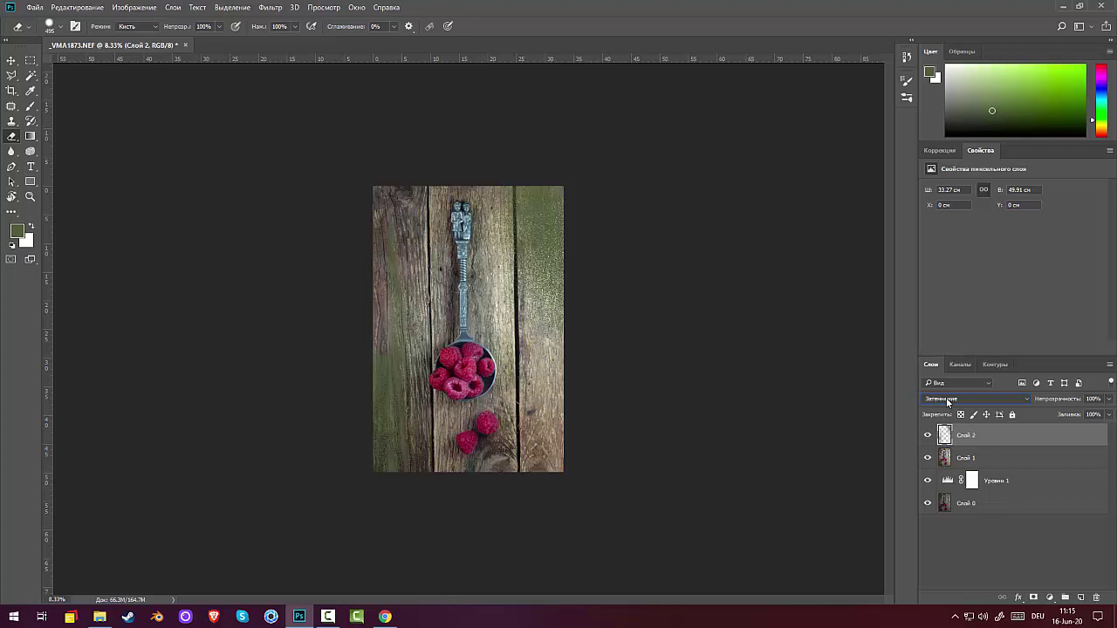
key("Up")
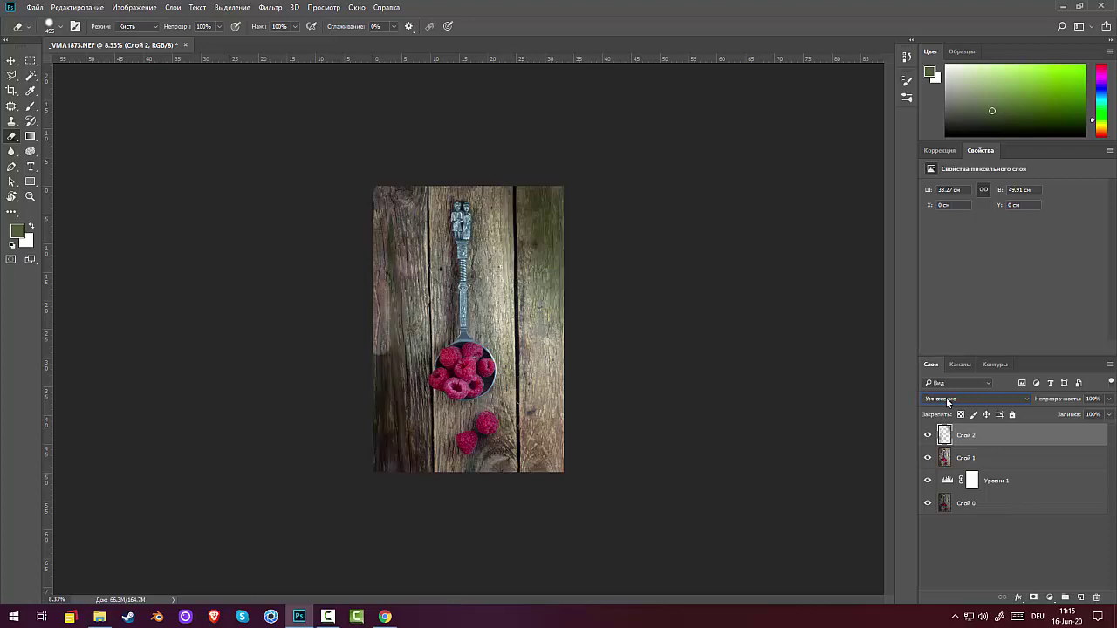
key("Down")
key("Down")
key("Down")
key("Down")
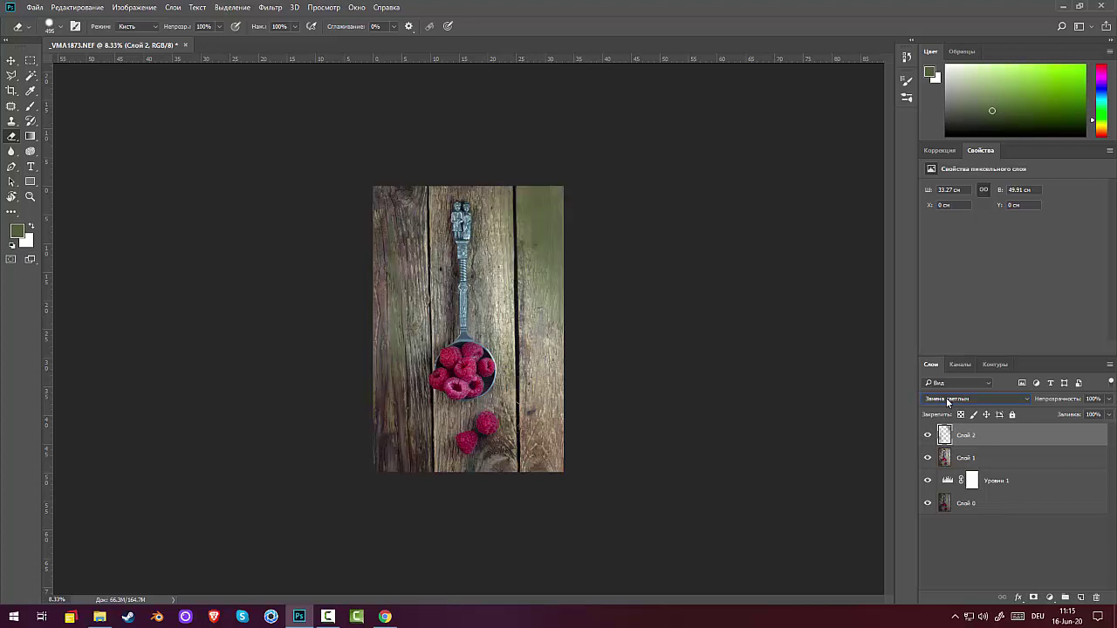
key("Down")
key("Down")
key("Down")
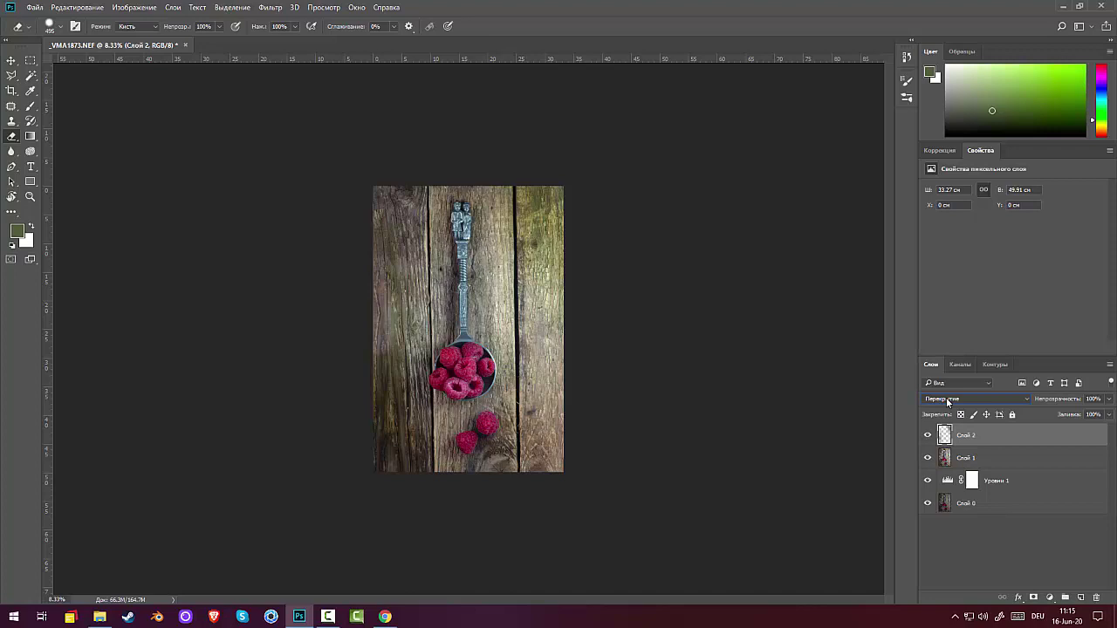
- Erase the remaining tint along the lower edge of the left-hand plank and lower the opacity of Слой 2
left_click_drag(375, 342, 375, 438)
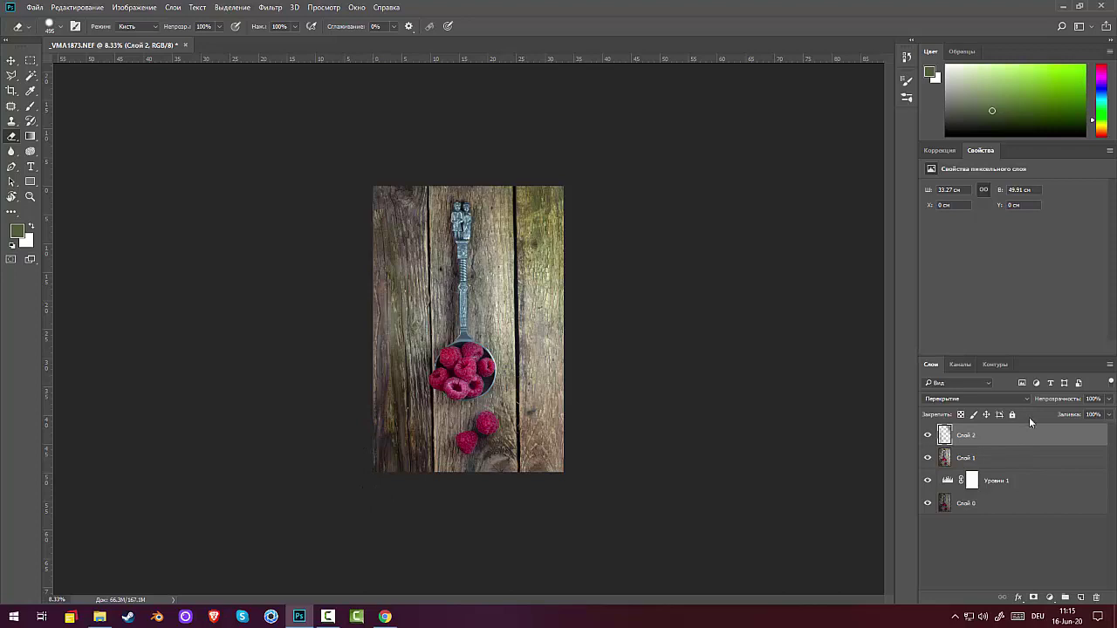
left_click_drag(1053, 401, 1032, 407)
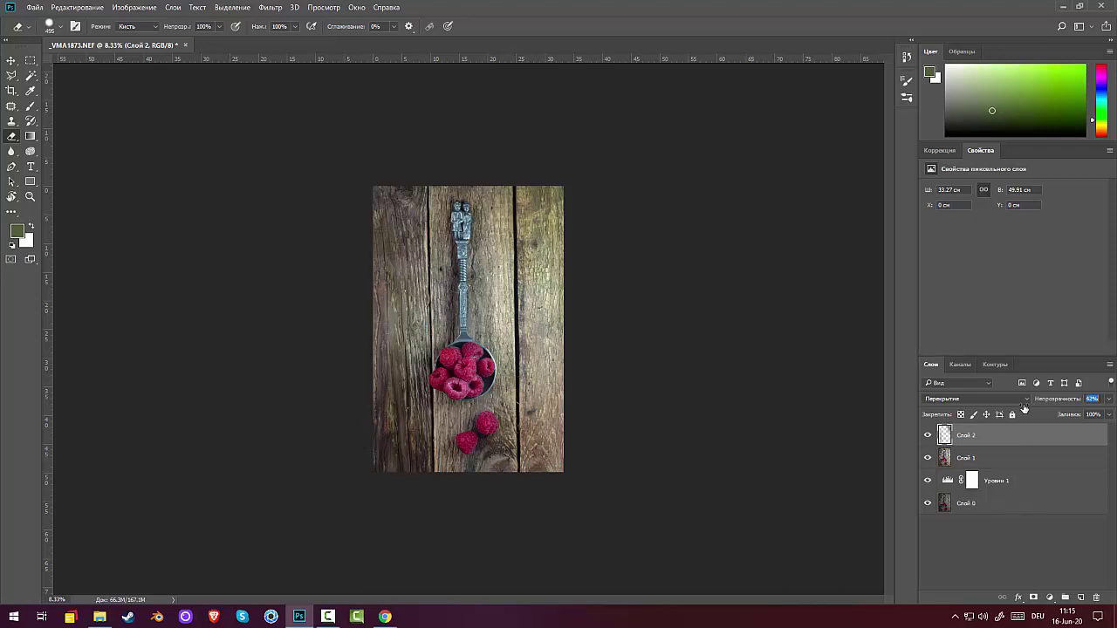
left_click_drag(1023, 407, 1038, 408)
- Stamp all visible layers into a new layer and add an empty layer on top of it
key("ctrl+alt+shift+e")
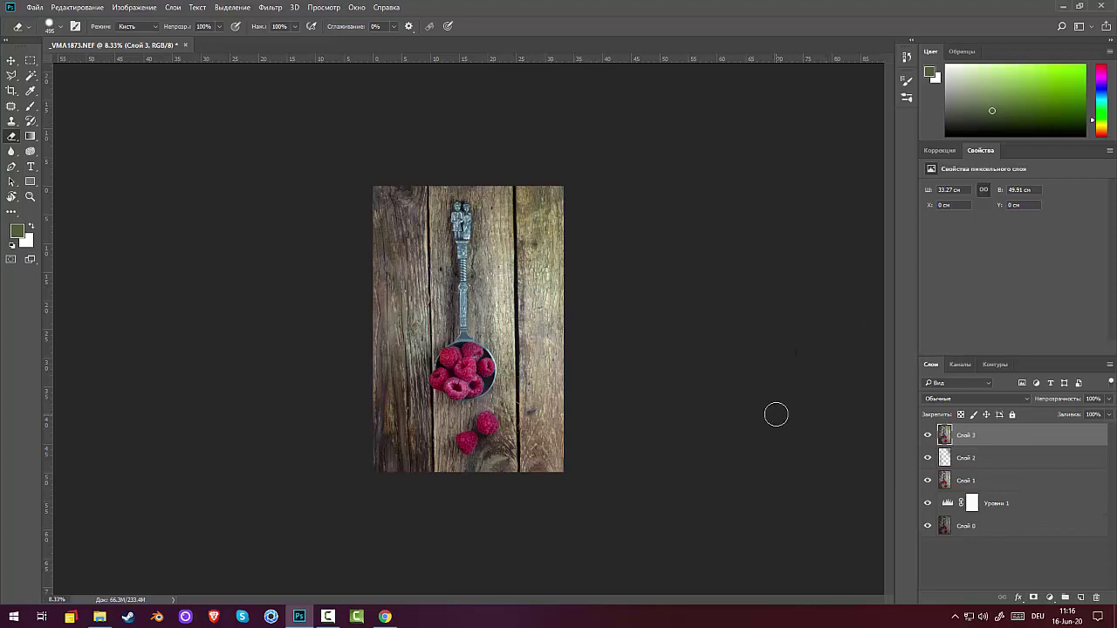
left_click(1080, 597)
- Draw an elliptical selection with 300 px feather around the spoon and berries, and invert the selection
left_click(30, 61)
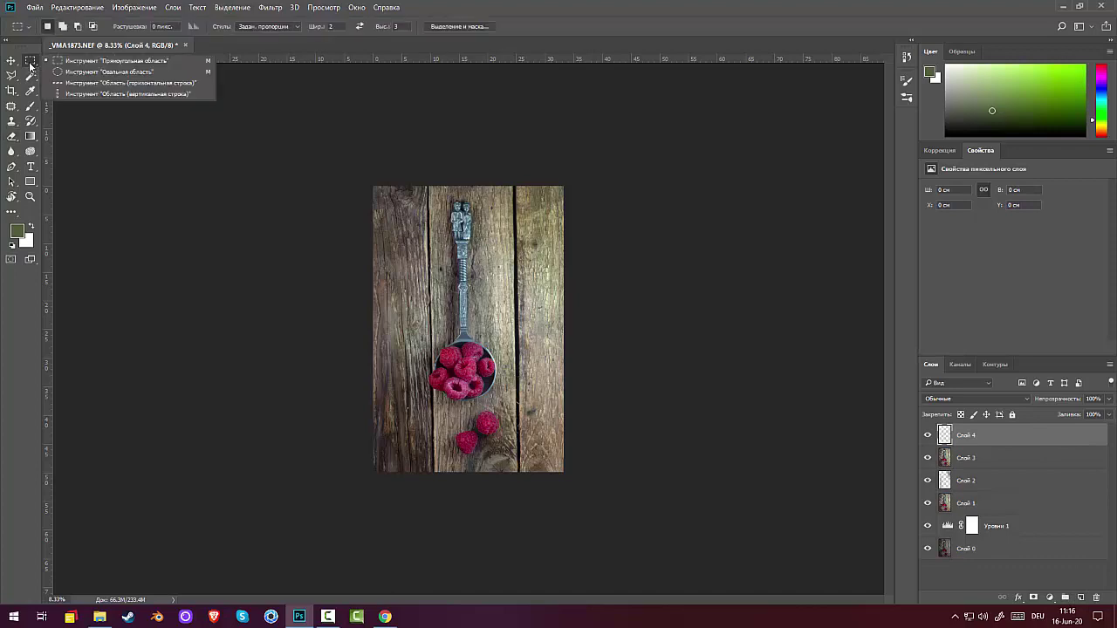
left_click(60, 76)
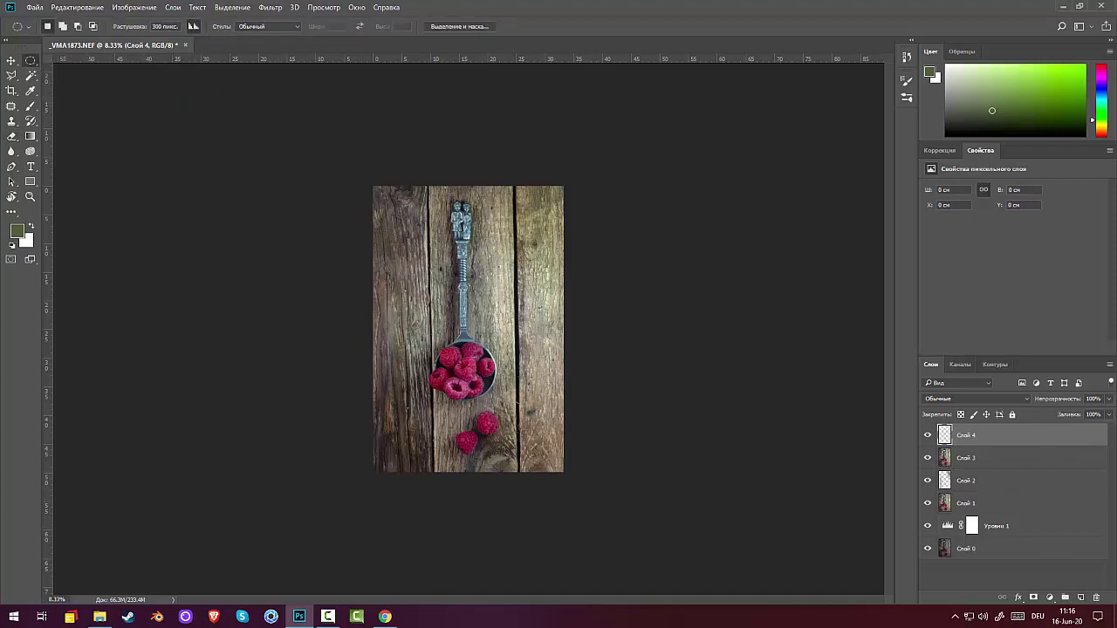
left_click_drag(422, 208, 534, 395)
key("ctrl+shift+i")
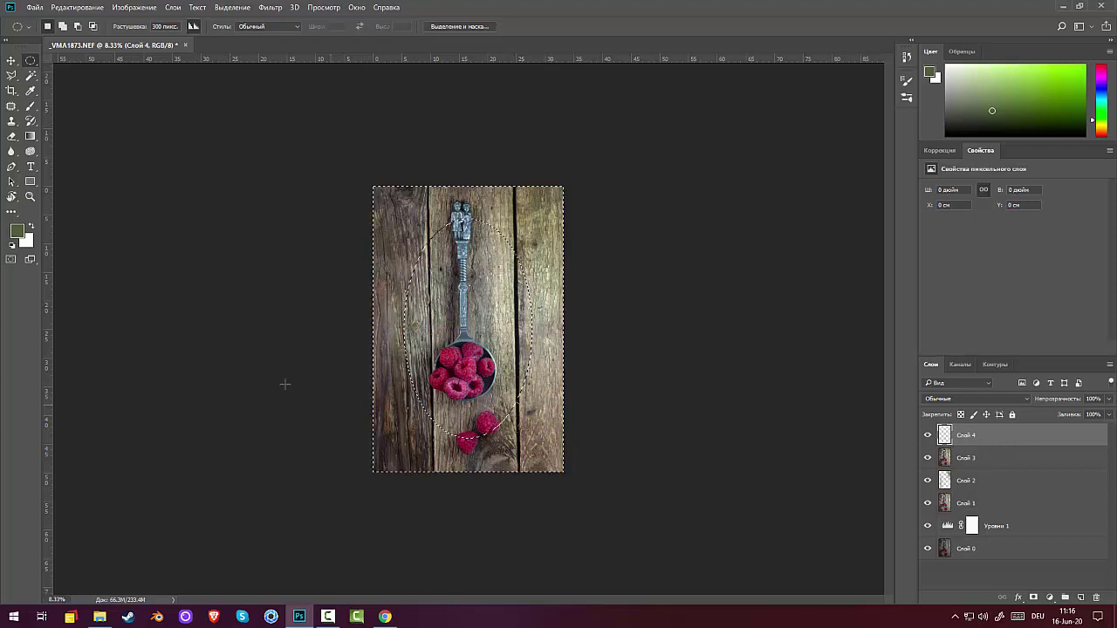
- Fill the inverted selection with black on Слой 4 and deselect it
left_click(12, 245)
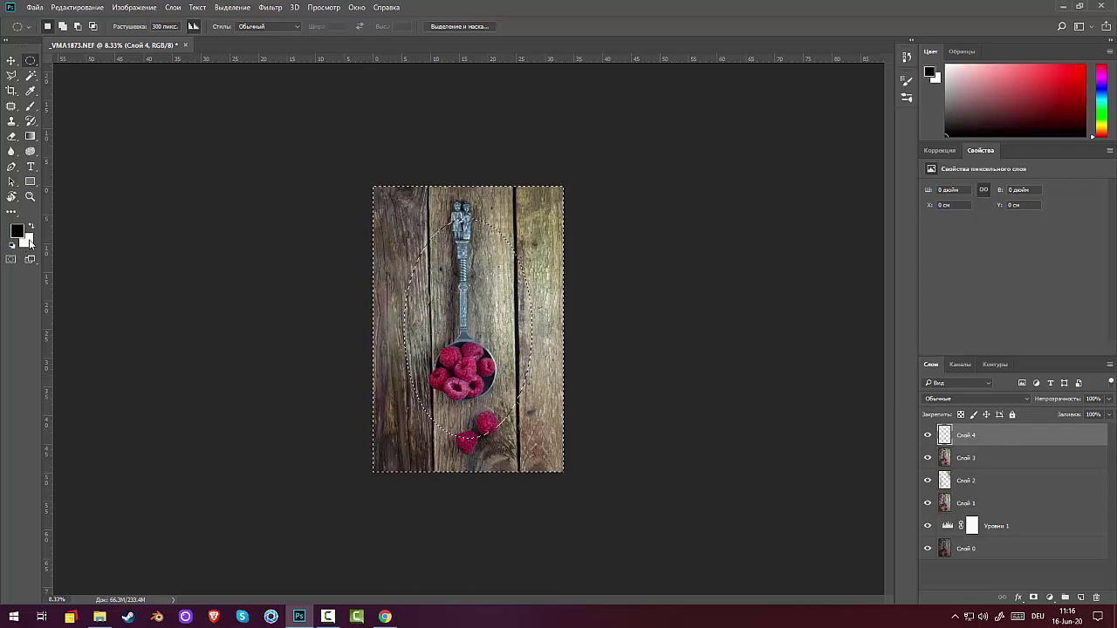
left_click(33, 227)
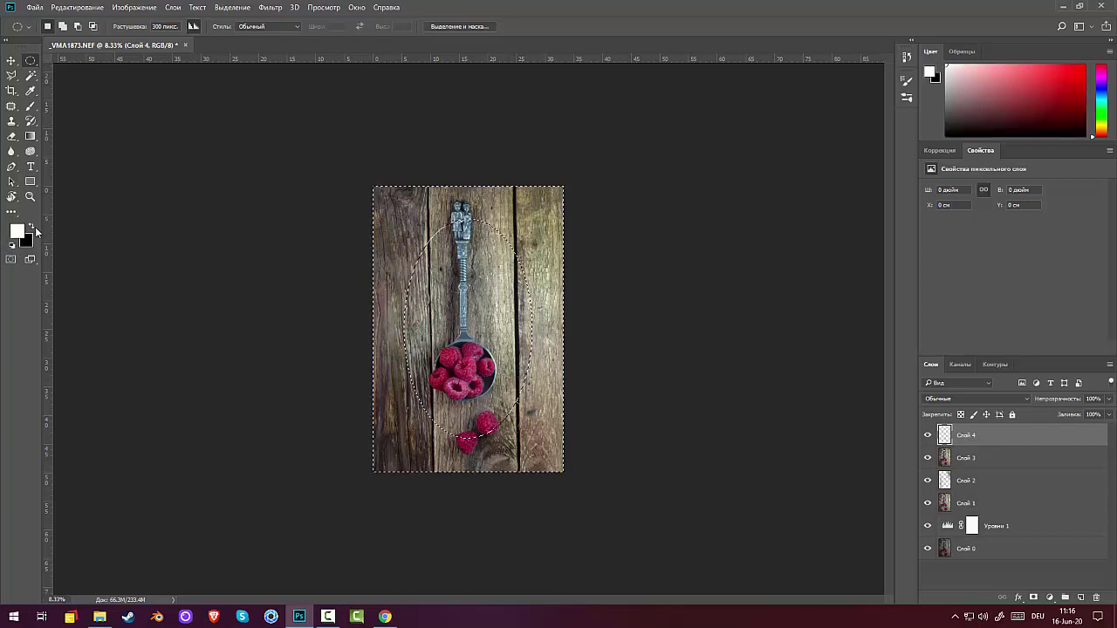
key("ctrl+BackSpace")
key("ctrl+d")
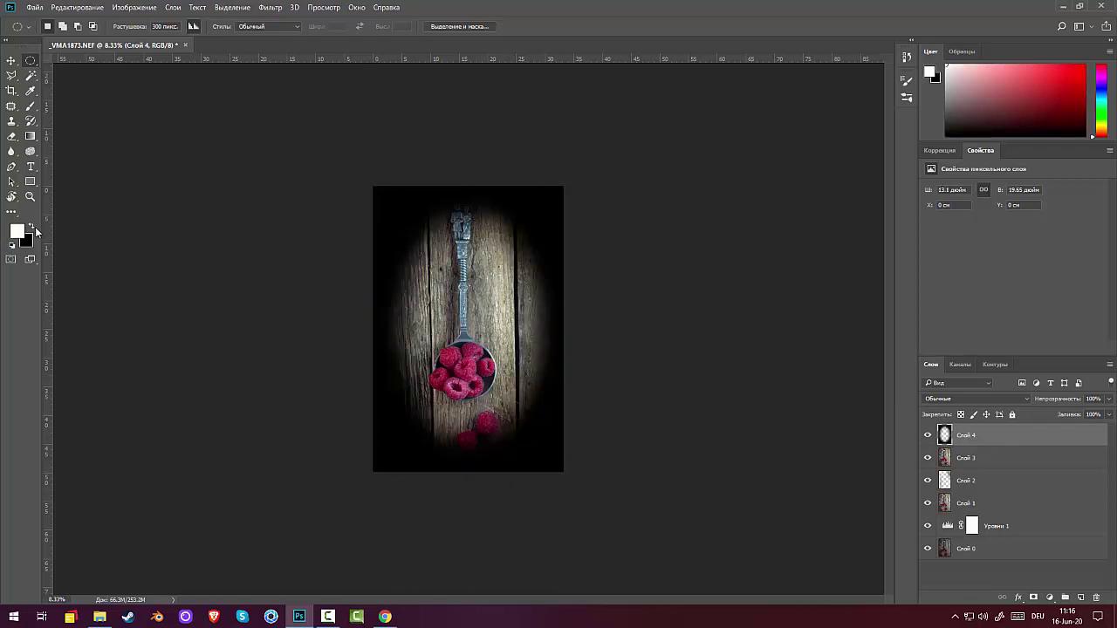
- Scale the black vignette layer to about 206% and position it over the photo so only the edges darken
key("ctrl+t")
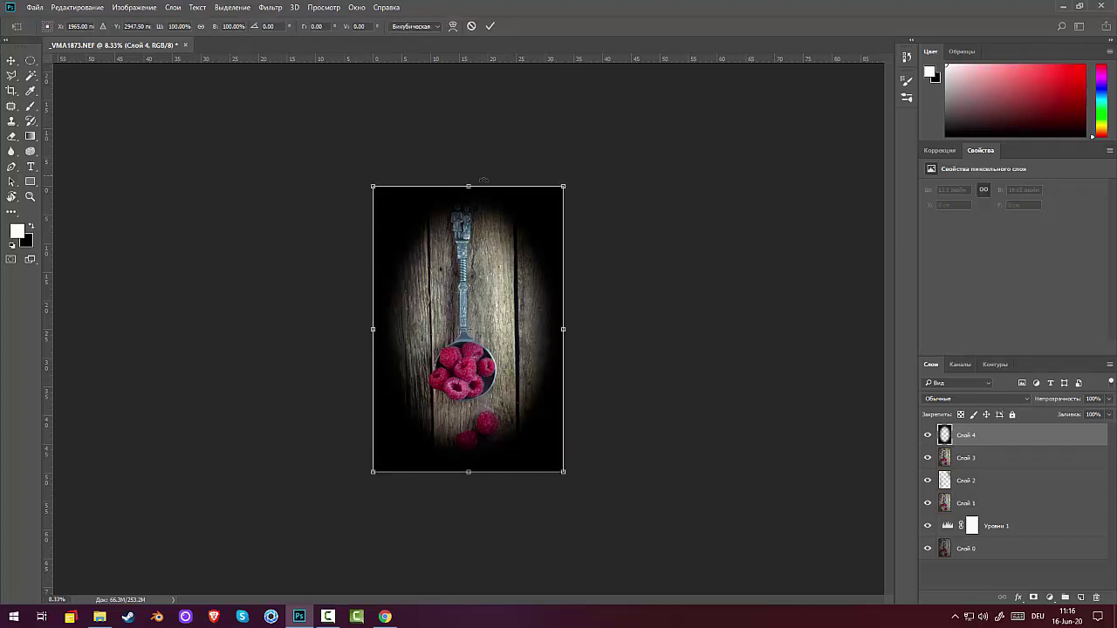
left_click_drag(559, 190, 762, 55)
left_click_drag(736, 250, 652, 375)
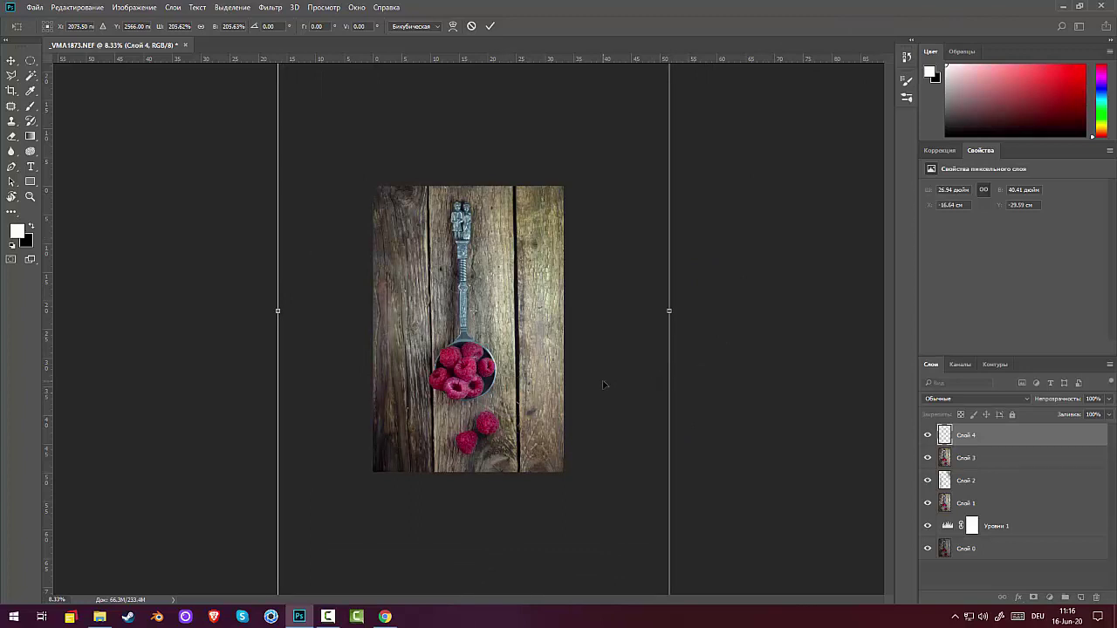
key("Return")
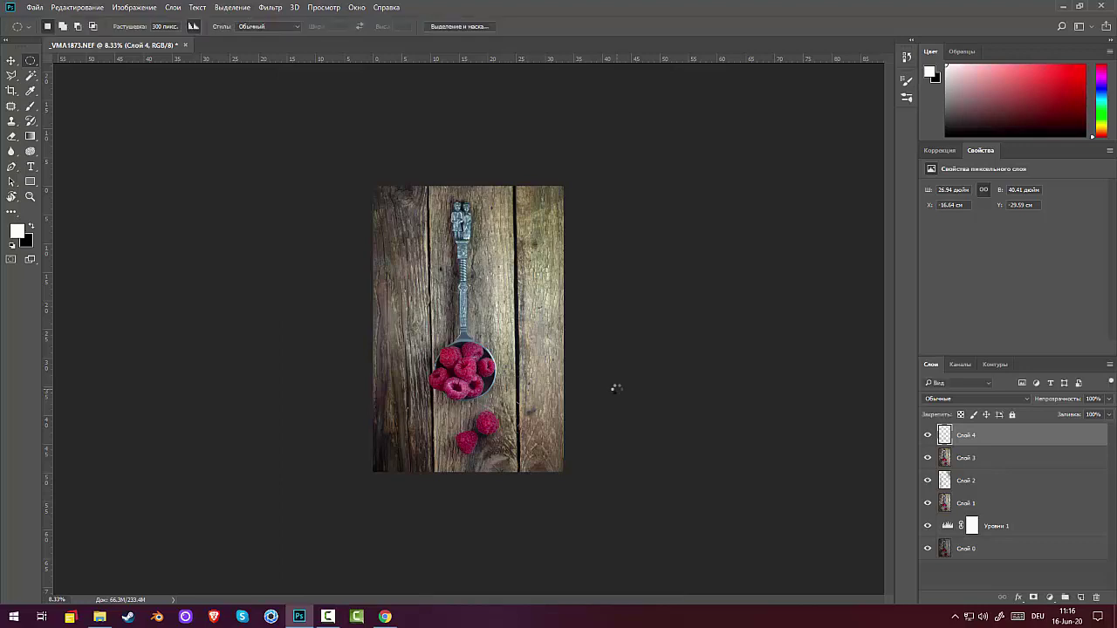
- Warp the vignette layer with a custom mesh, bringing its dark edge further into the photo's right-hand corners, and apply the warp
key("ctrl+t")
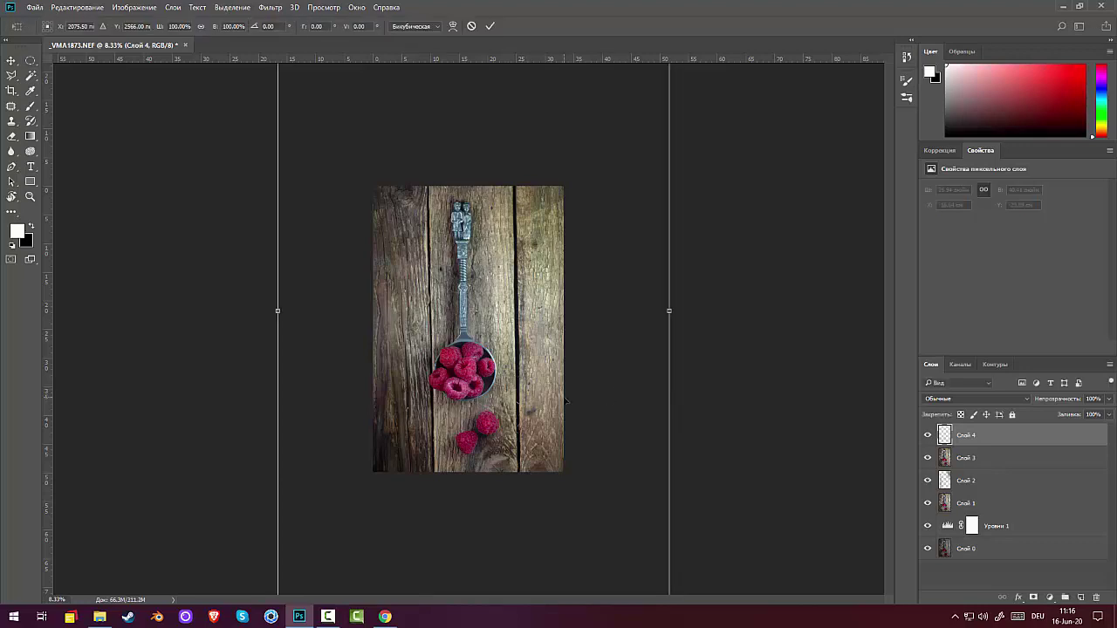
right_click(555, 401)
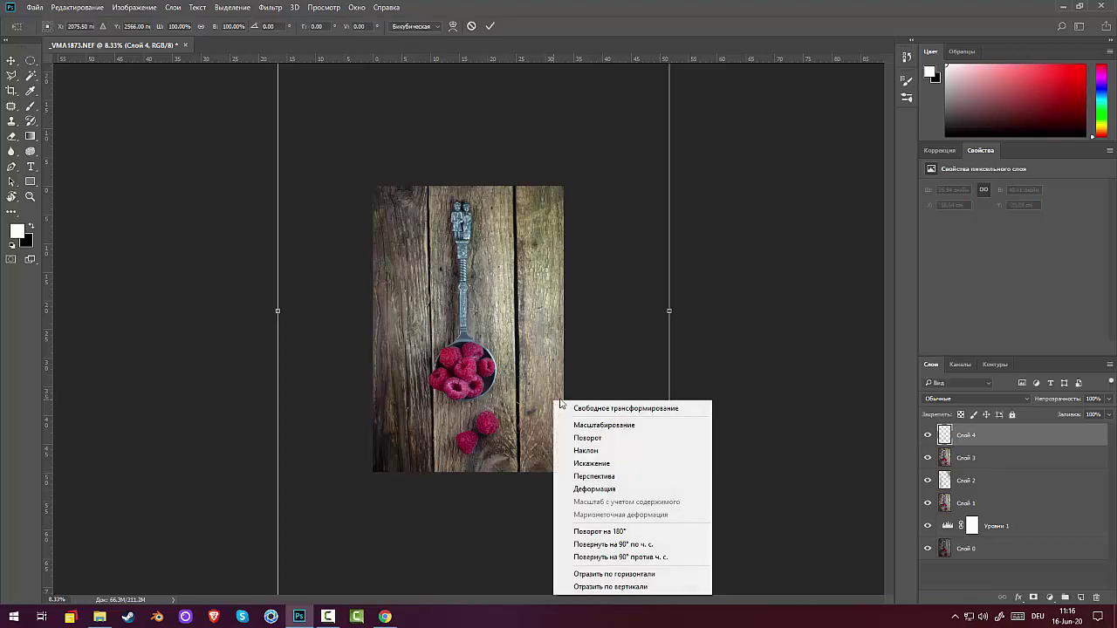
left_click(593, 494)
left_click_drag(563, 261, 571, 362)
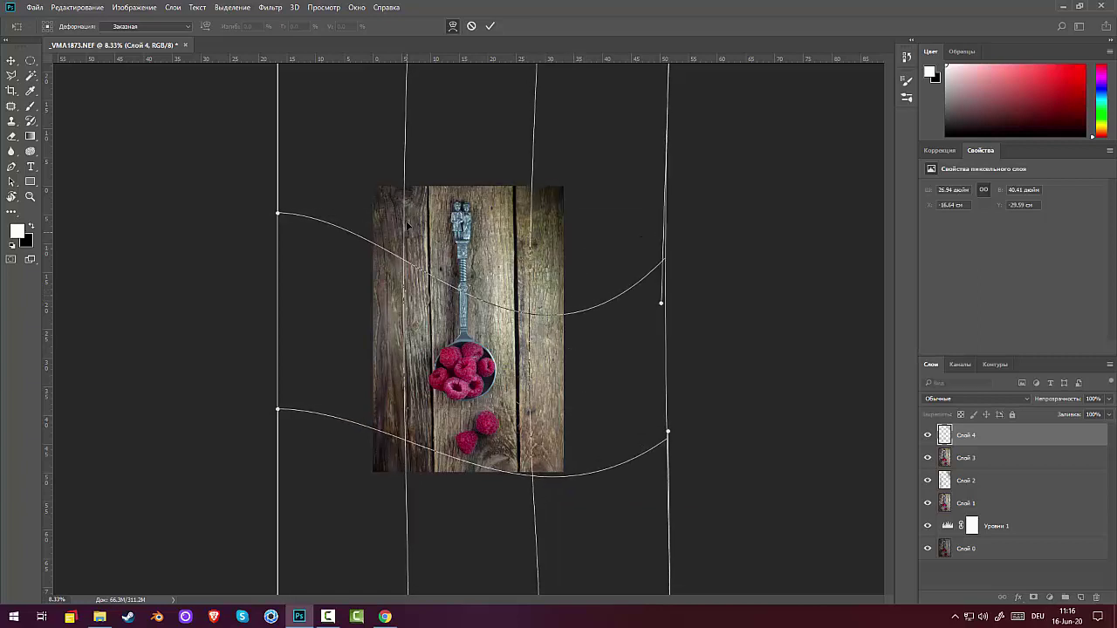
left_click_drag(384, 413, 522, 559)
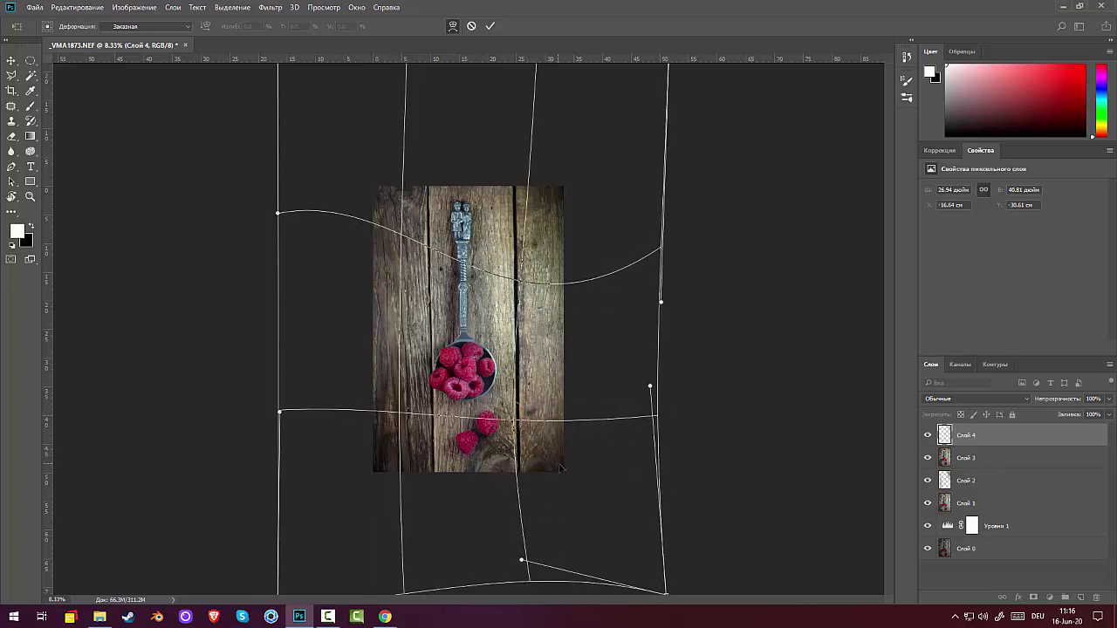
left_click_drag(606, 474, 615, 425)
key("Return")
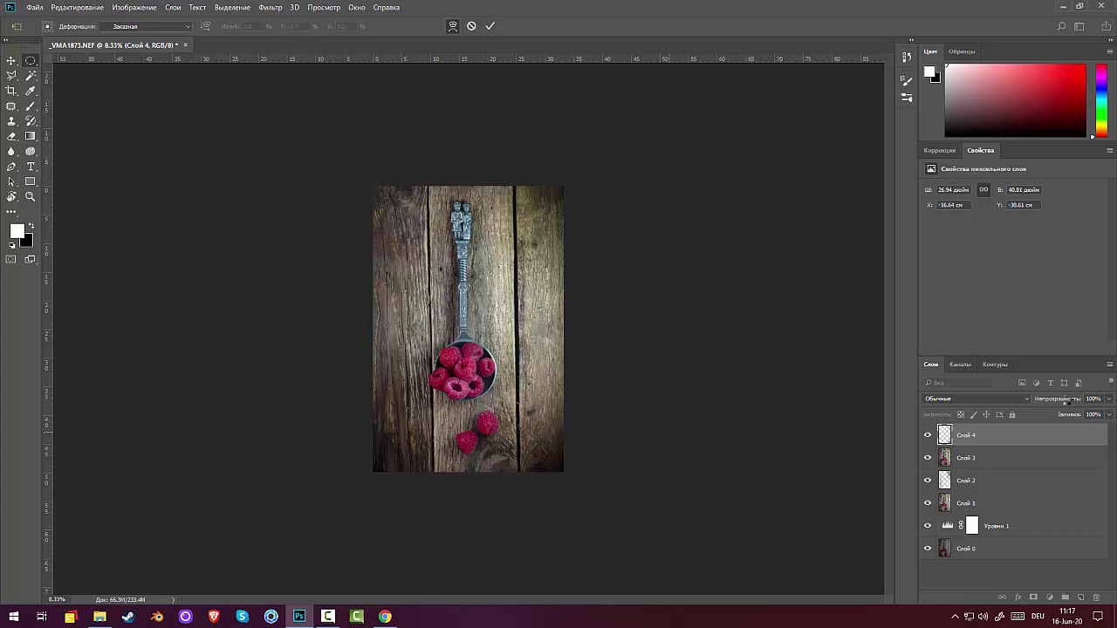
- Set the vignette layer's opacity to 65% and stamp all visible layers into a new top layer with a duplicate
key("Return")
left_click_drag(1066, 401, 1047, 404)
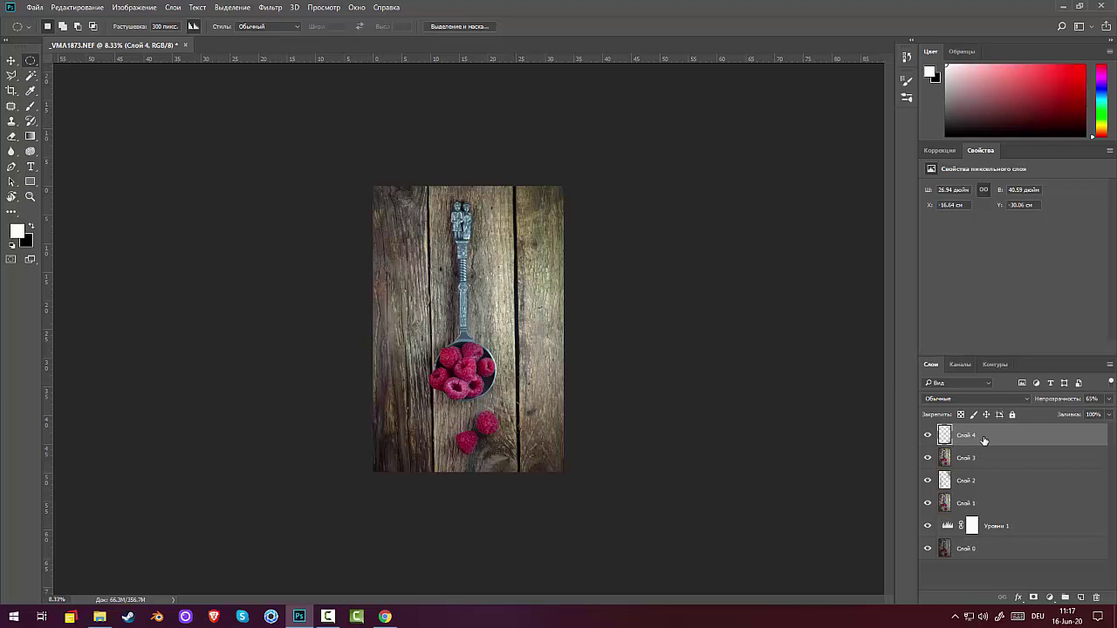
key("ctrl+shift+alt+e")
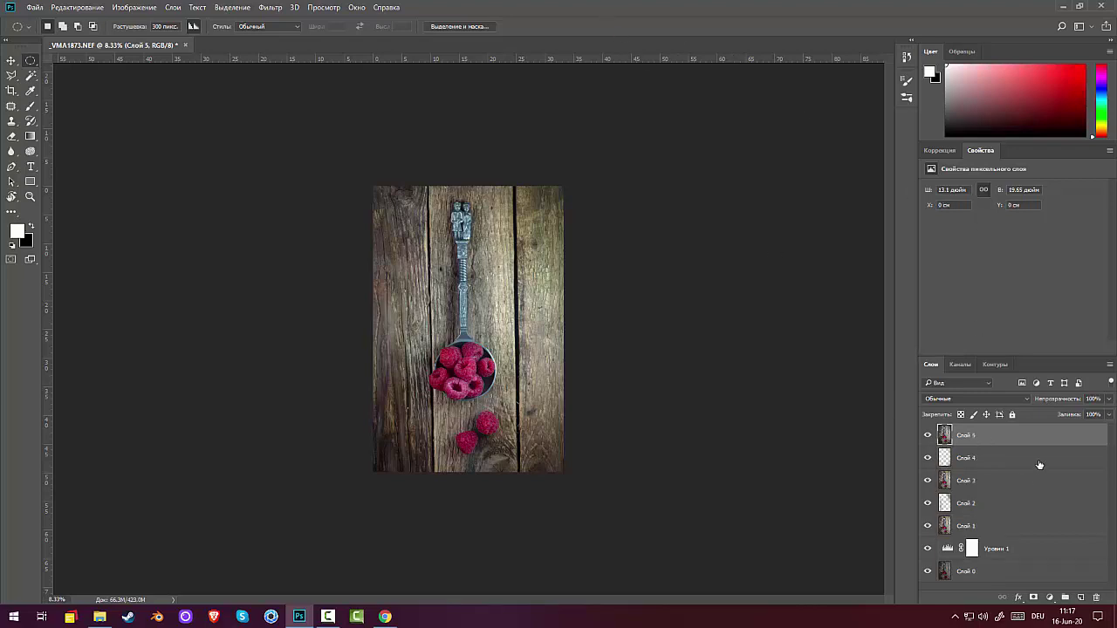
left_click_drag(1034, 442, 1081, 597)
- Add a Levels adjustment layer above the duplicate and brighten the photo by setting the white input level to 175
left_click(939, 150)
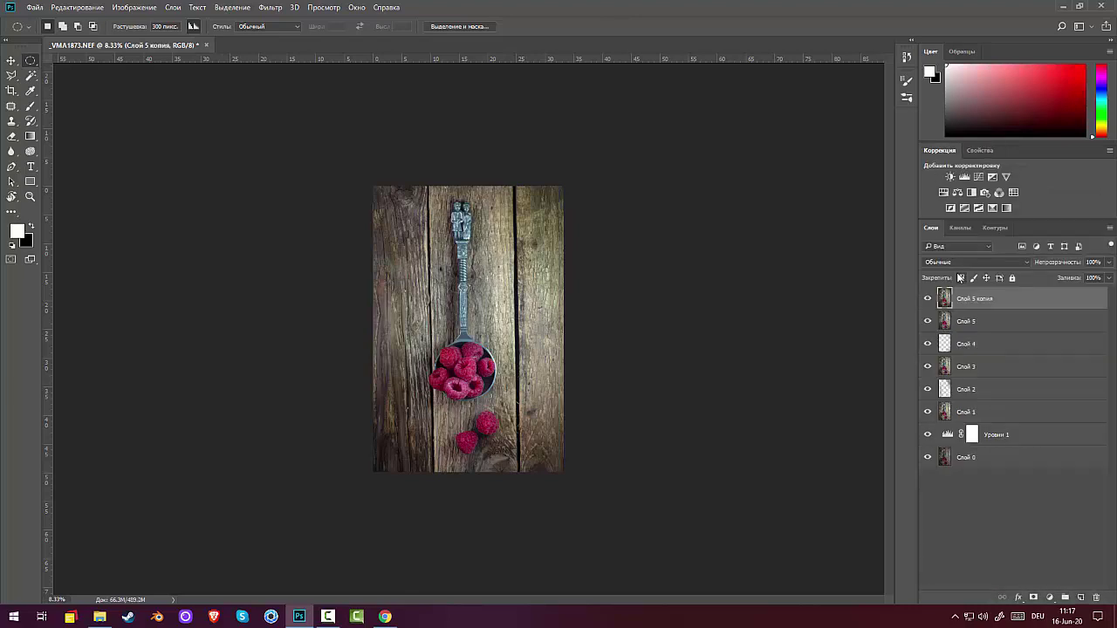
left_click(964, 178)
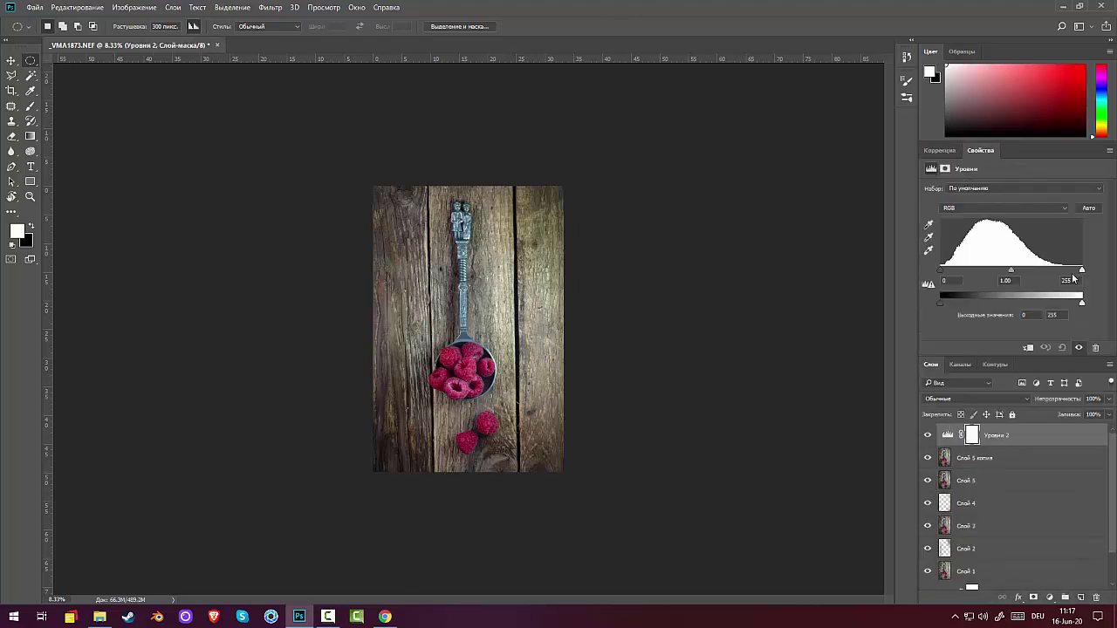
left_click_drag(1082, 270, 1037, 273)
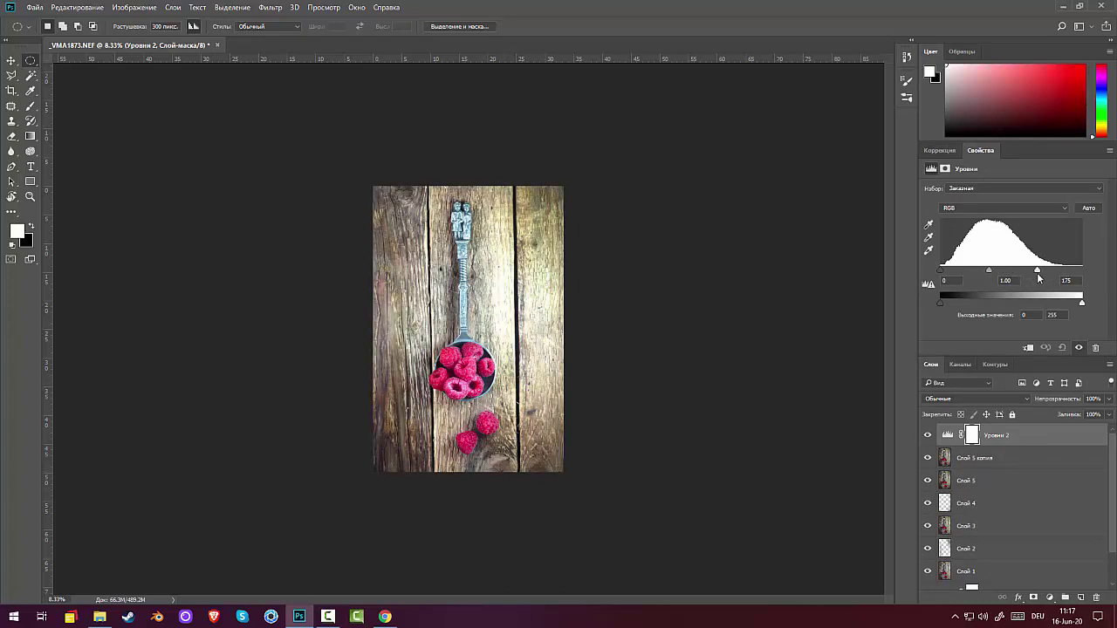
- Invert the Levels mask to black and apply a white-to-transparent gradient on it to brighten only the berries
left_click(972, 434)
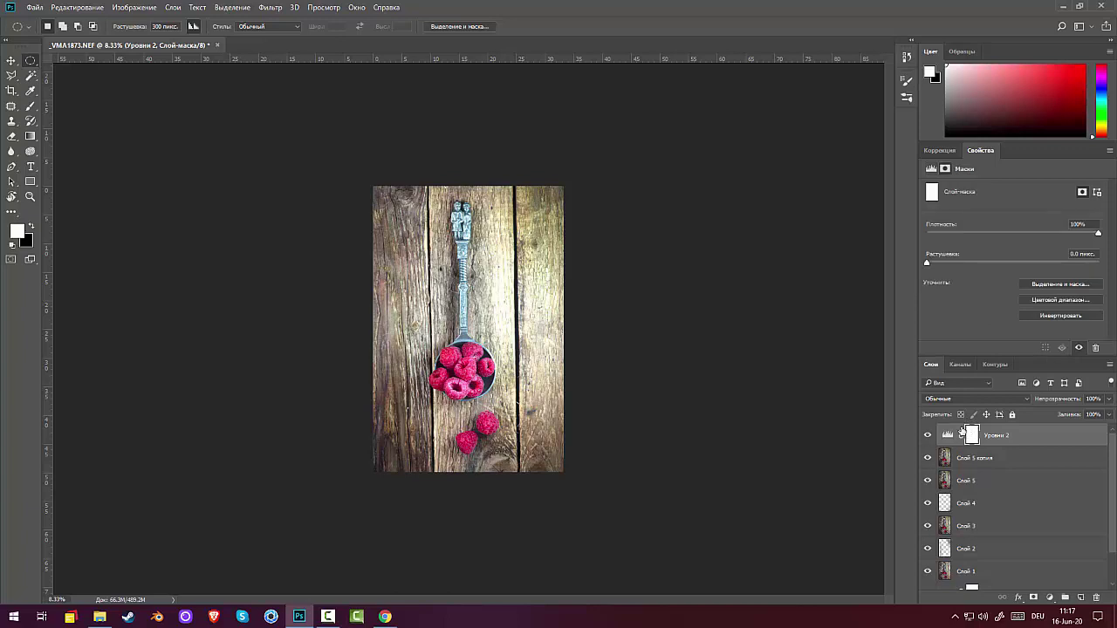
key("ctrl+i")
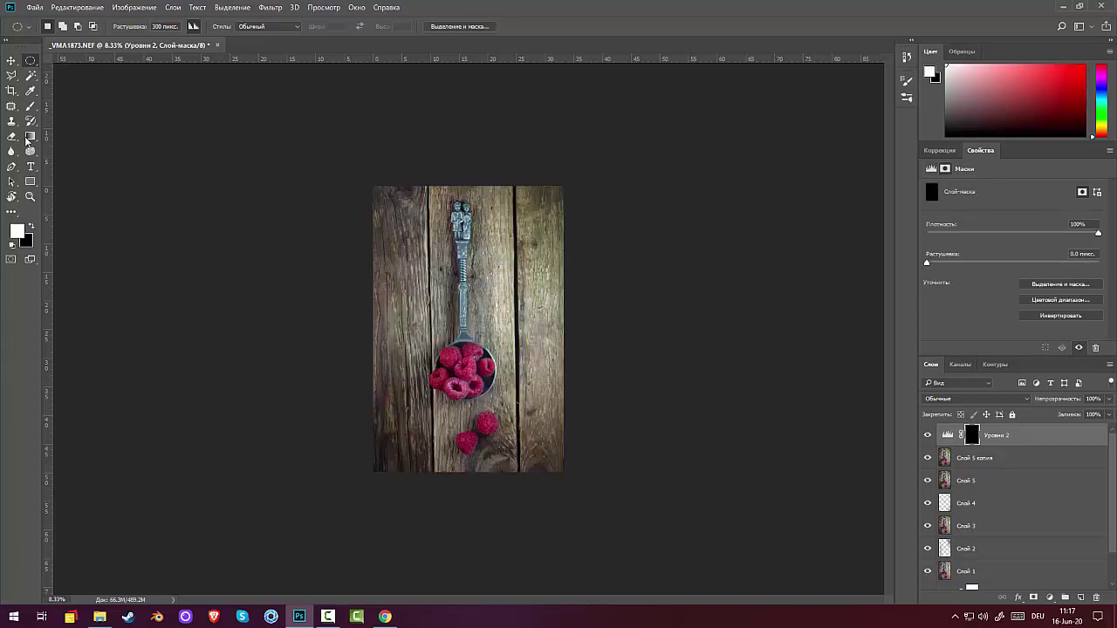
left_click(30, 137)
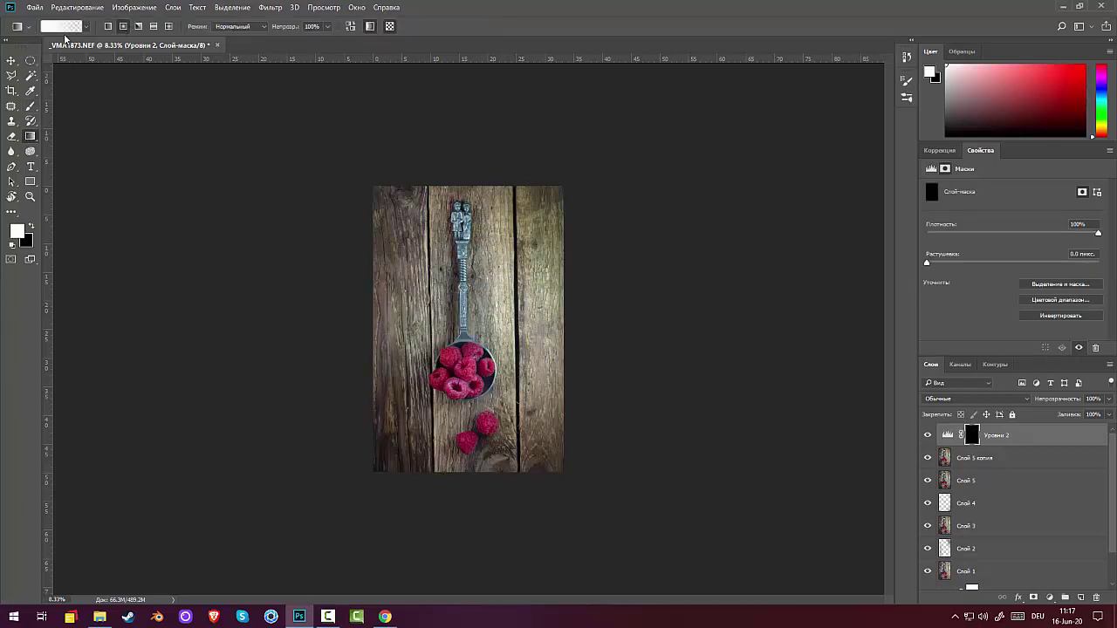
left_click_drag(472, 381, 494, 431)
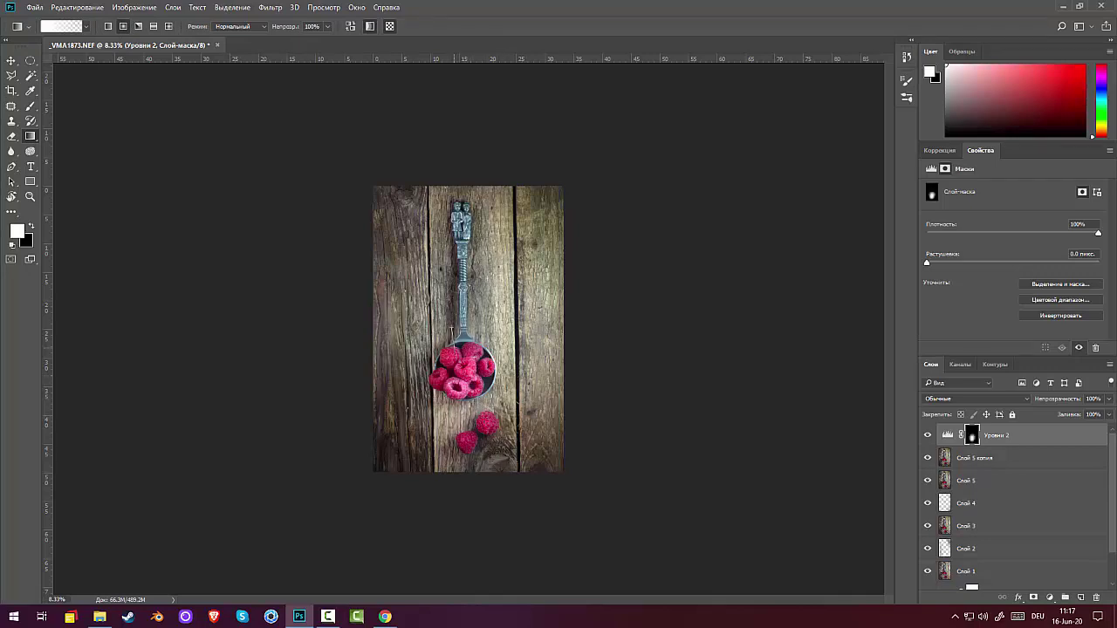
- Try larger white gradients on the Levels mask to spread the brightening over spoon and berries, and undo them
left_click_drag(452, 330, 511, 452)
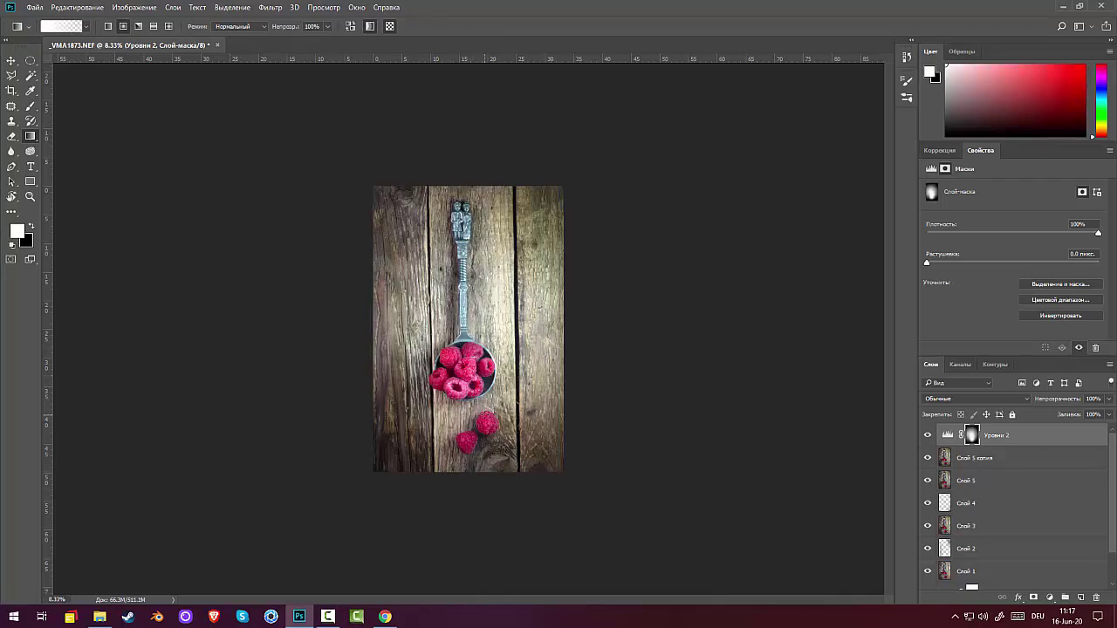
key("ctrl+z")
left_click_drag(464, 347, 522, 460)
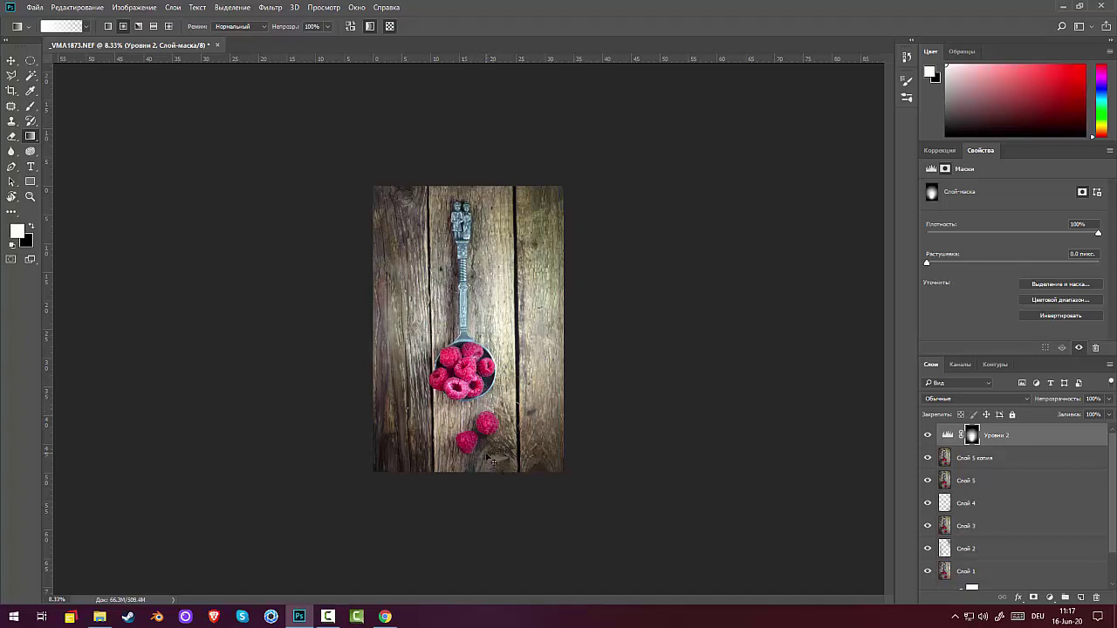
key("ctrl+z")
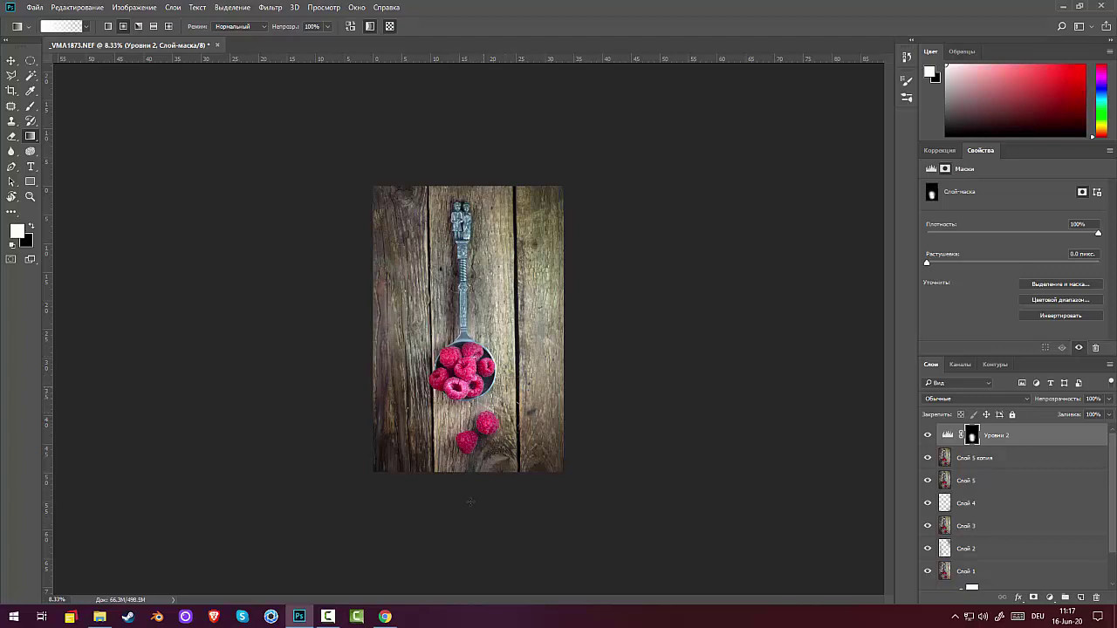
- Examine the retouched spoon photo as a whole and up close to judge the brightened berries and darkened edges
key("ctrl+minus")
key("ctrl+minus")
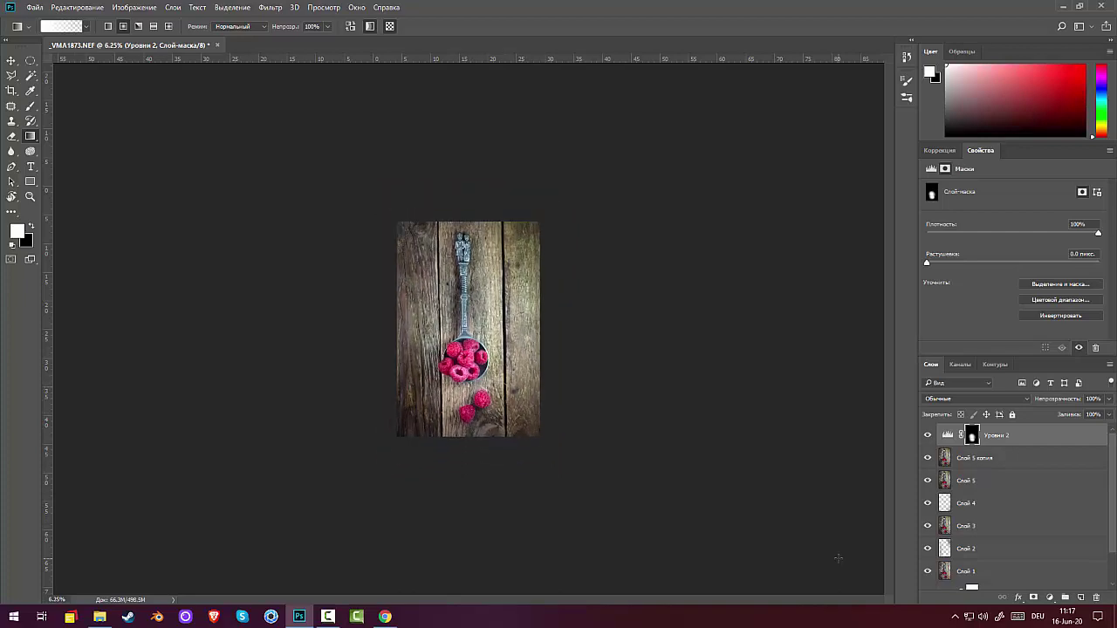
key("ctrl+plus")
key("ctrl+plus")
key("ctrl+plus")
key("ctrl+plus")
key("ctrl+plus")
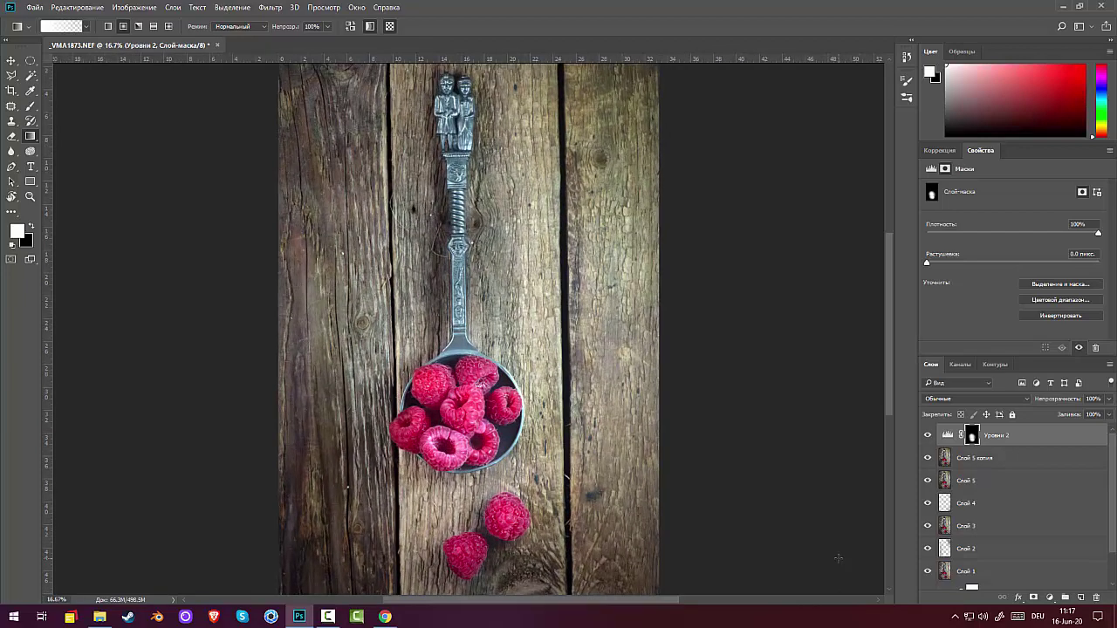
key("ctrl+minus")
key("ctrl+minus")
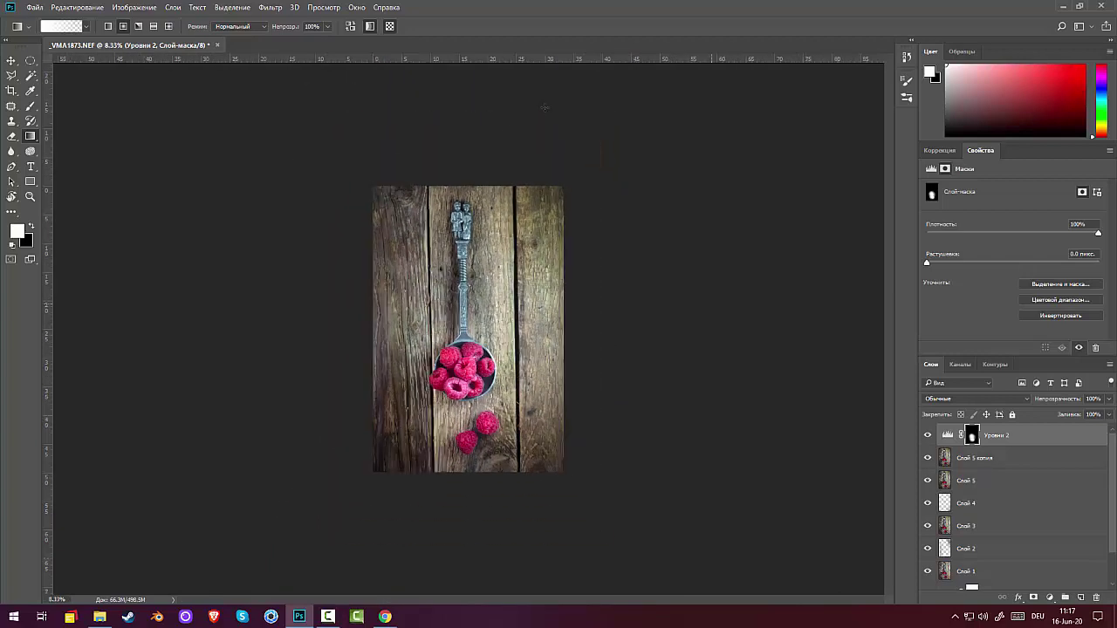
left_click(385, 617)
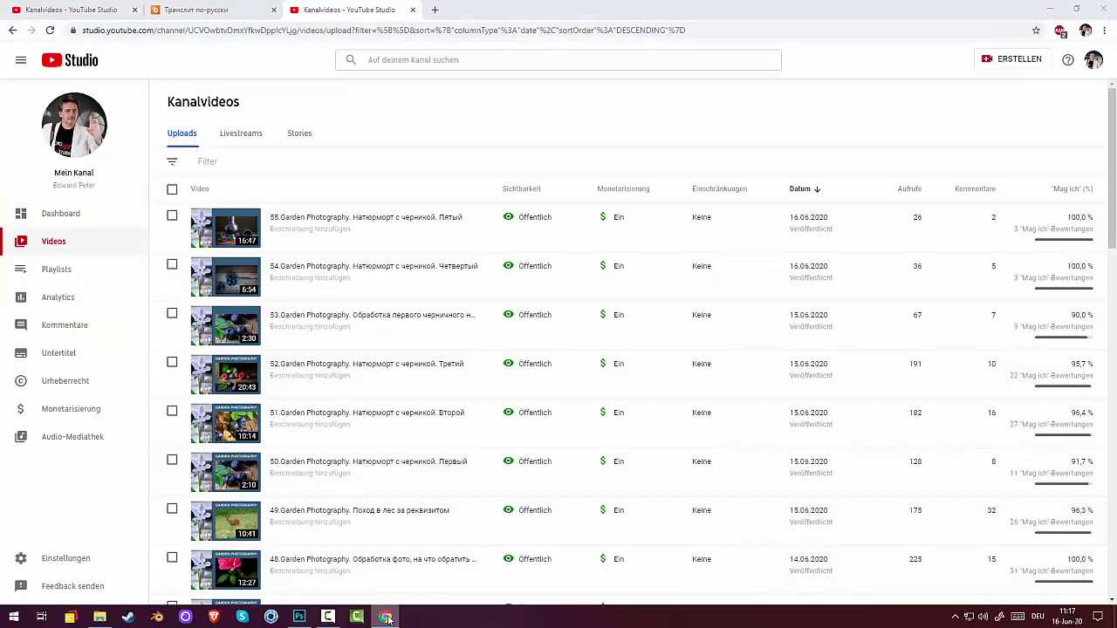
left_click(387, 617)
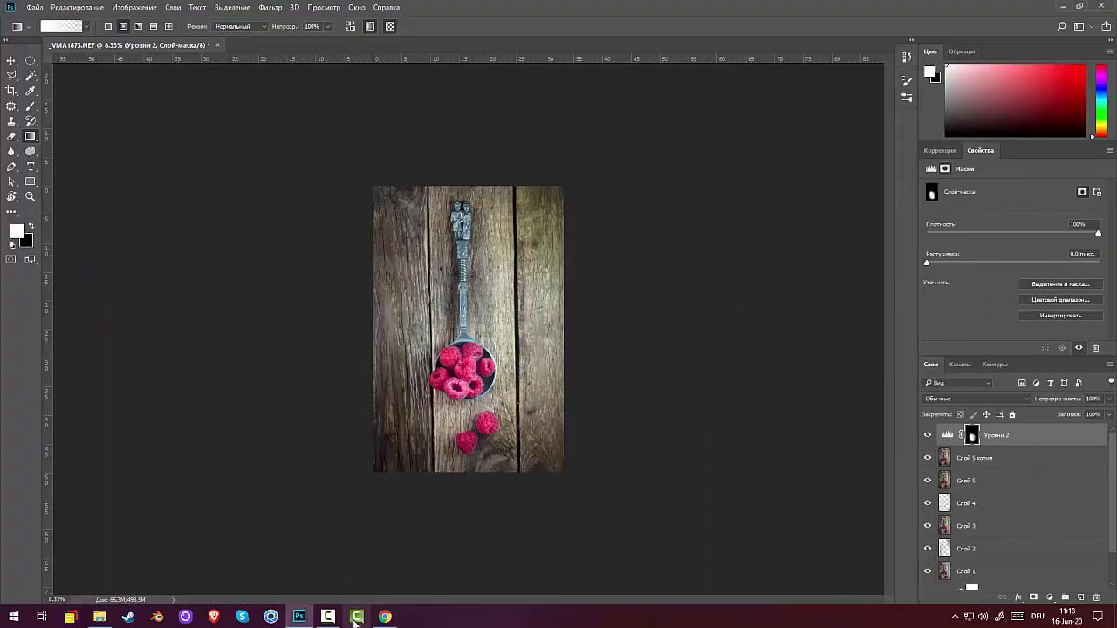
left_click(356, 616)
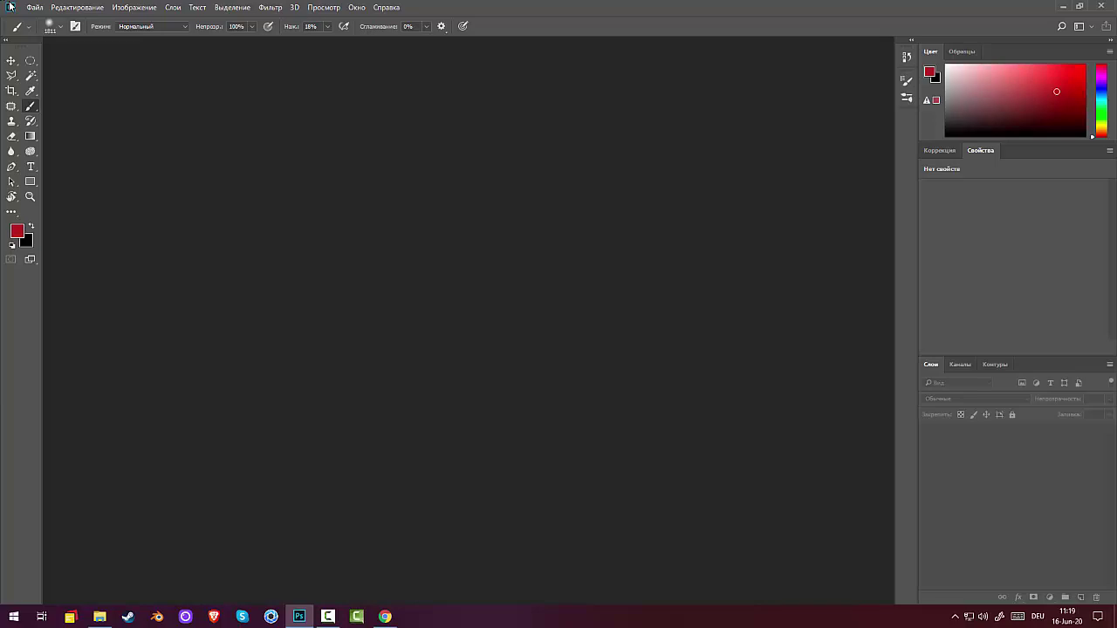
- Open the seven raw berry photos _VMA1875 through _VMA1881 from the 110D800E folder in Camera Raw
left_click(35, 7)
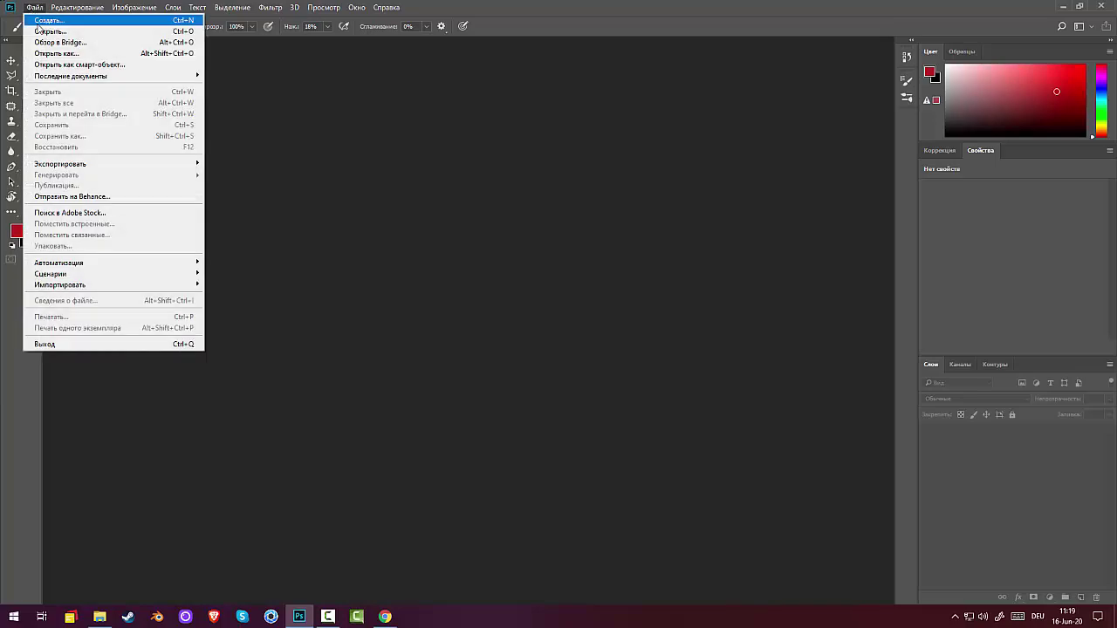
left_click(40, 31)
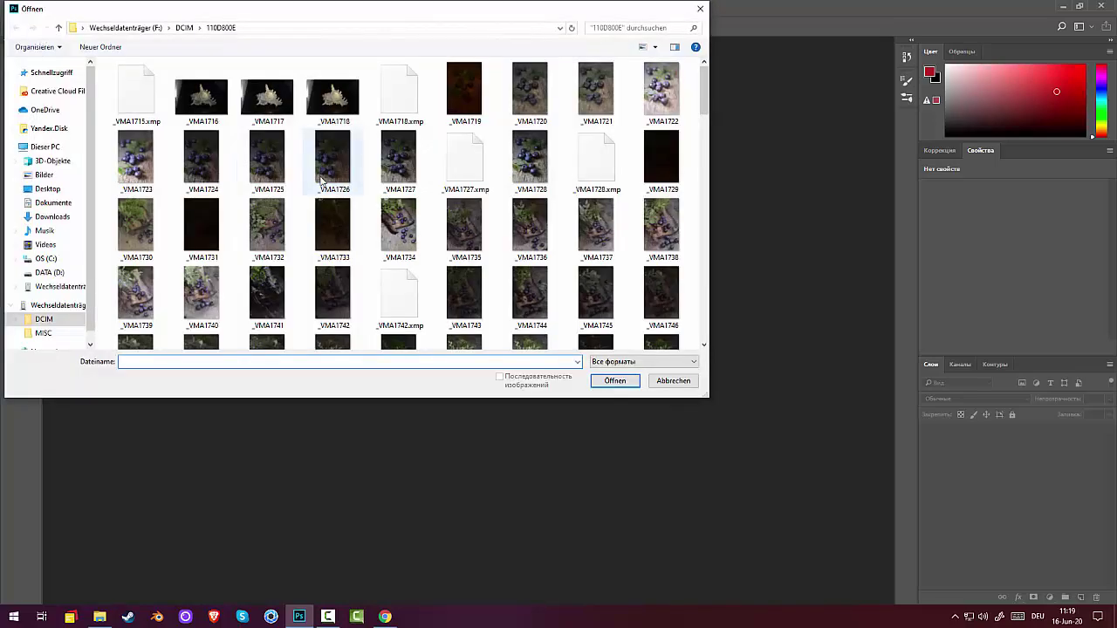
scroll(321, 179, "down", 15)
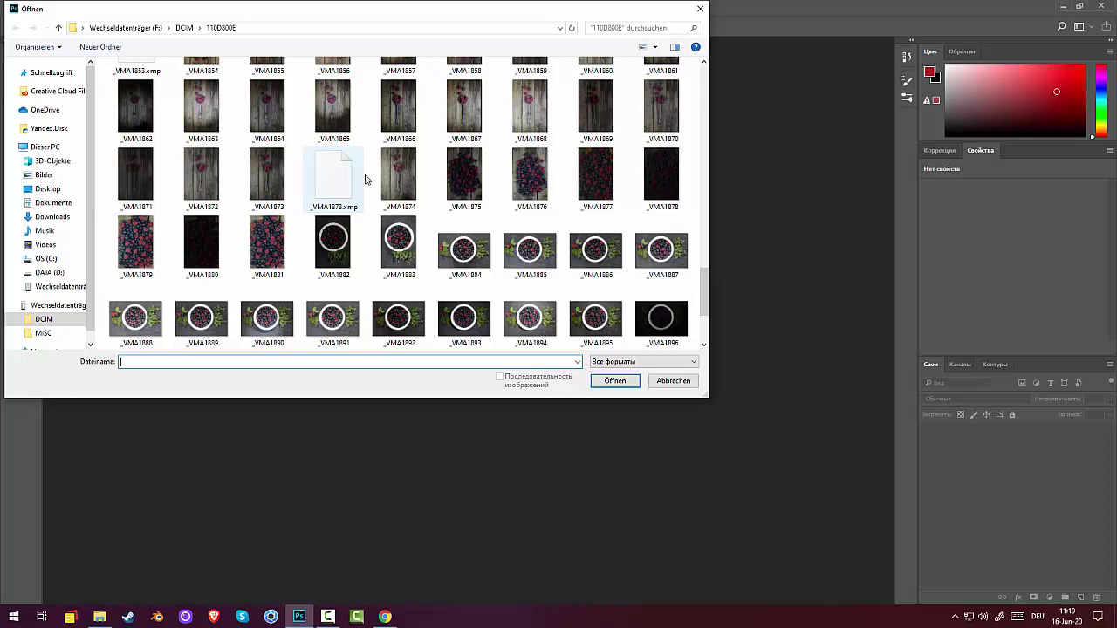
left_click(464, 184)
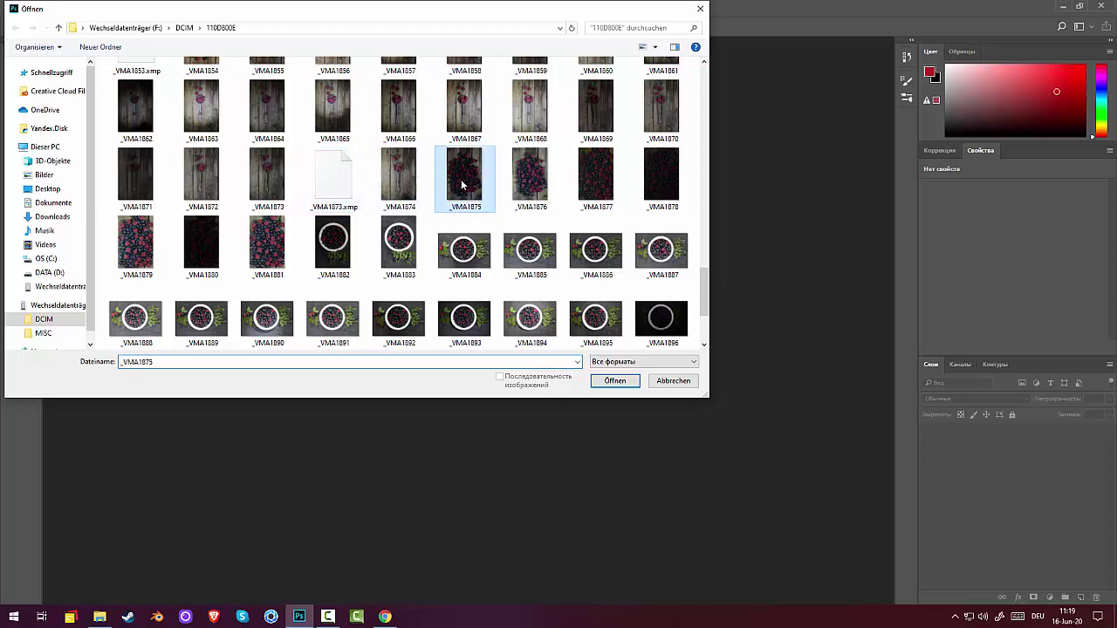
left_click(266, 254, "shift")
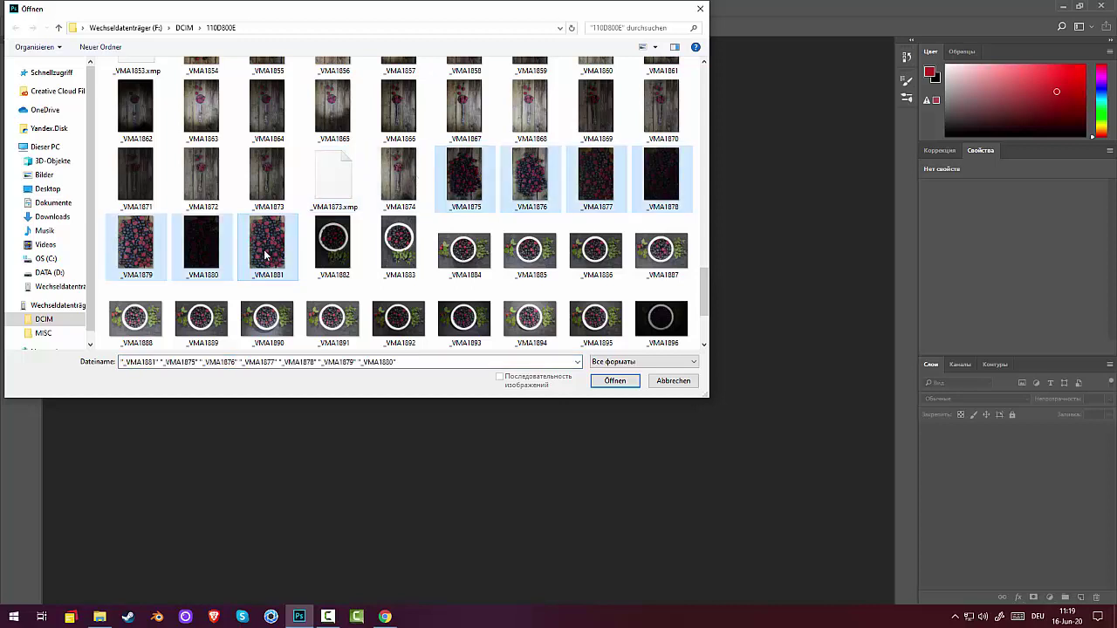
left_click(613, 380)
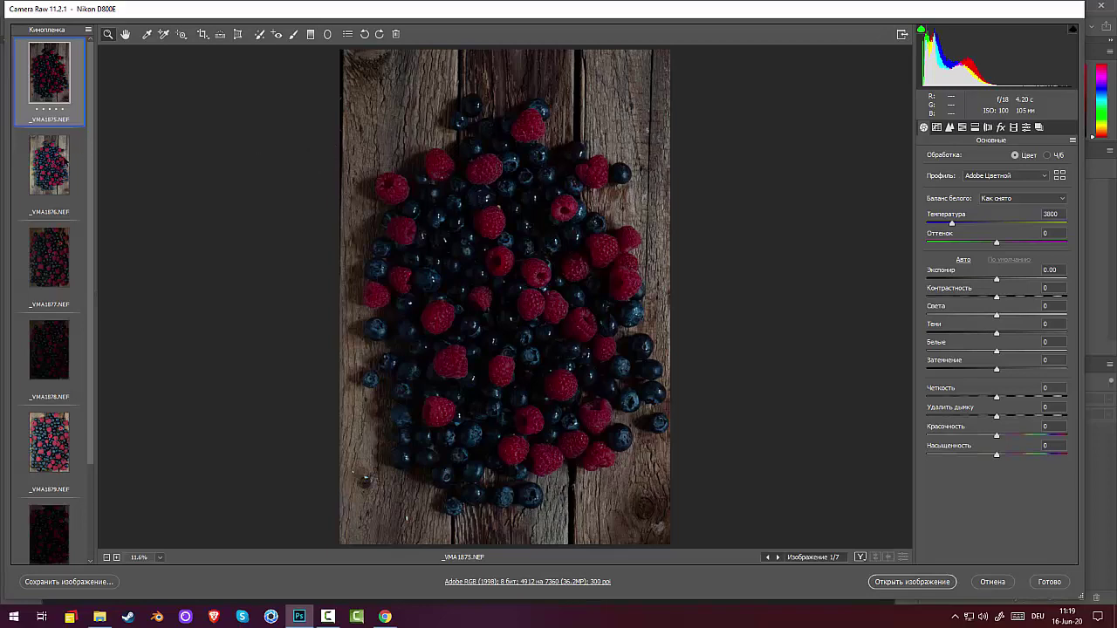
- Compare the raw photos _VMA1876.NEF and _VMA1879.NEF, and open _VMA1876.NEF for editing
left_click(49, 165)
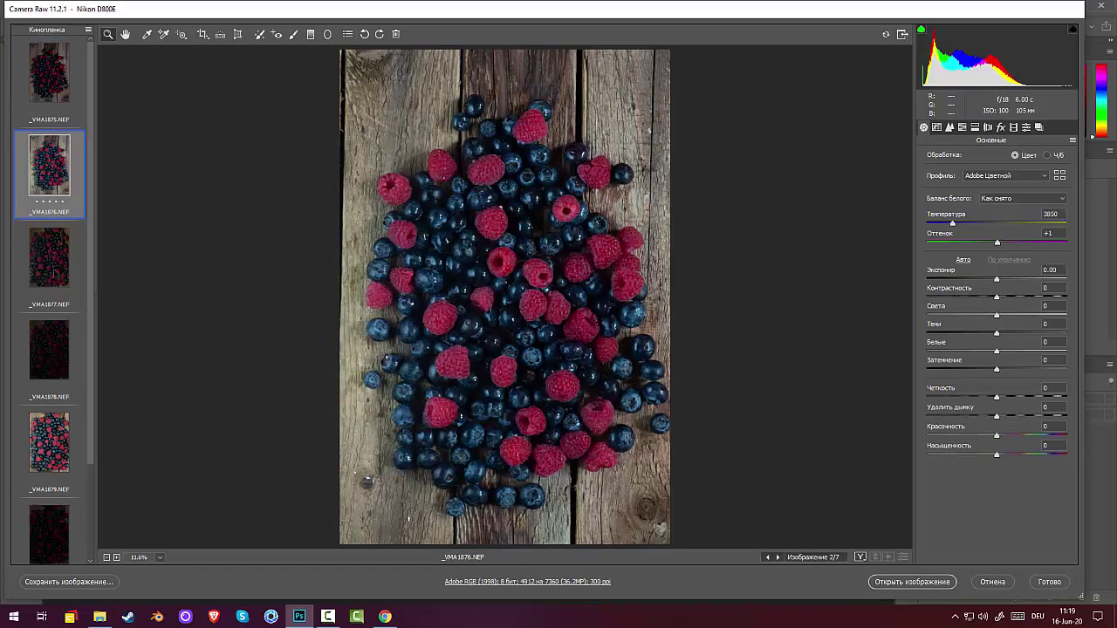
left_click(45, 441)
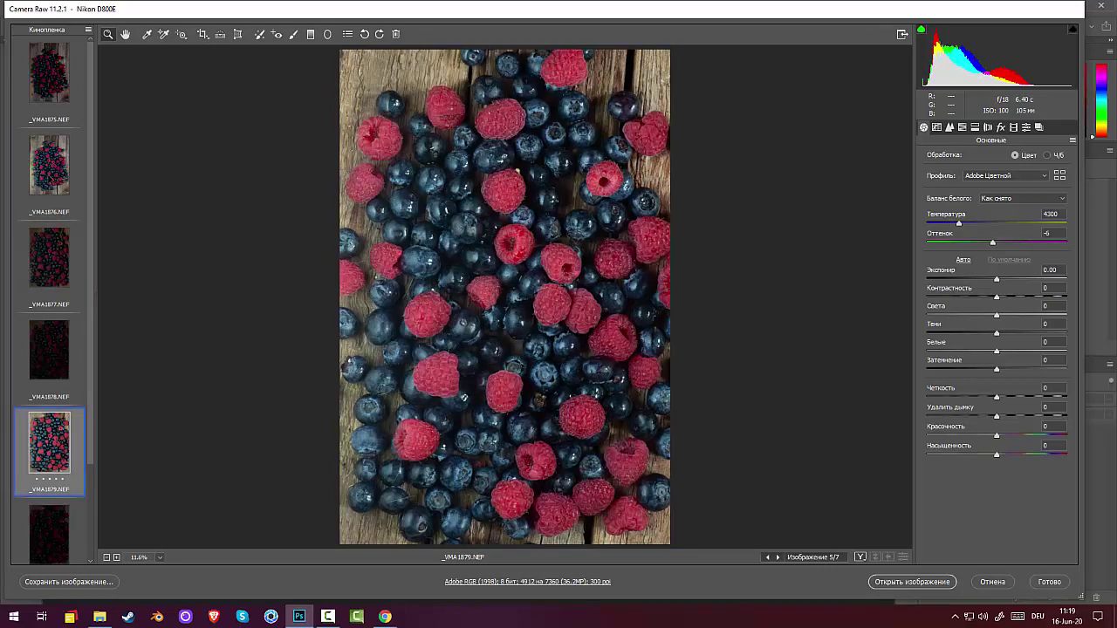
left_click(51, 182)
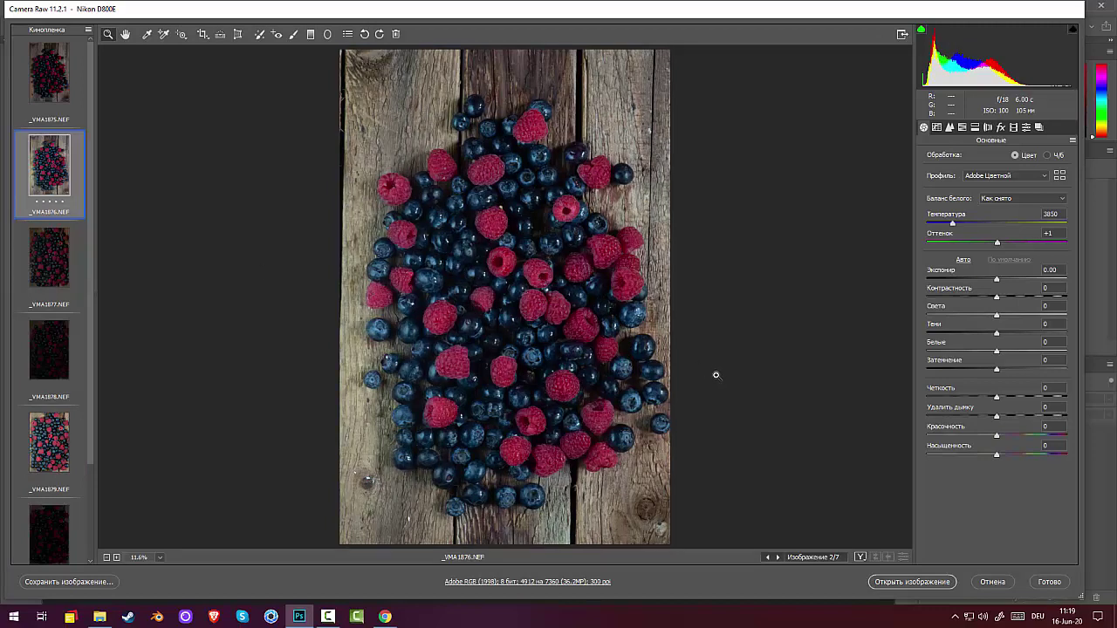
left_click(916, 581)
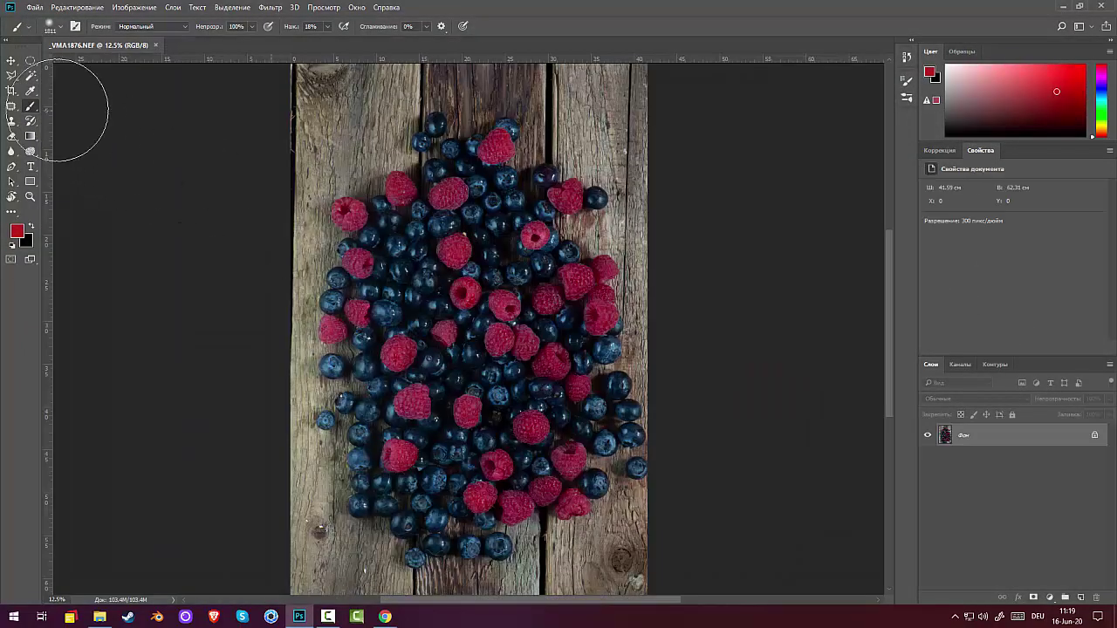
- Rotate the photo slightly within the crop frame to straighten the wooden boards, and apply the crop
left_click(17, 92)
left_click_drag(700, 145, 697, 131)
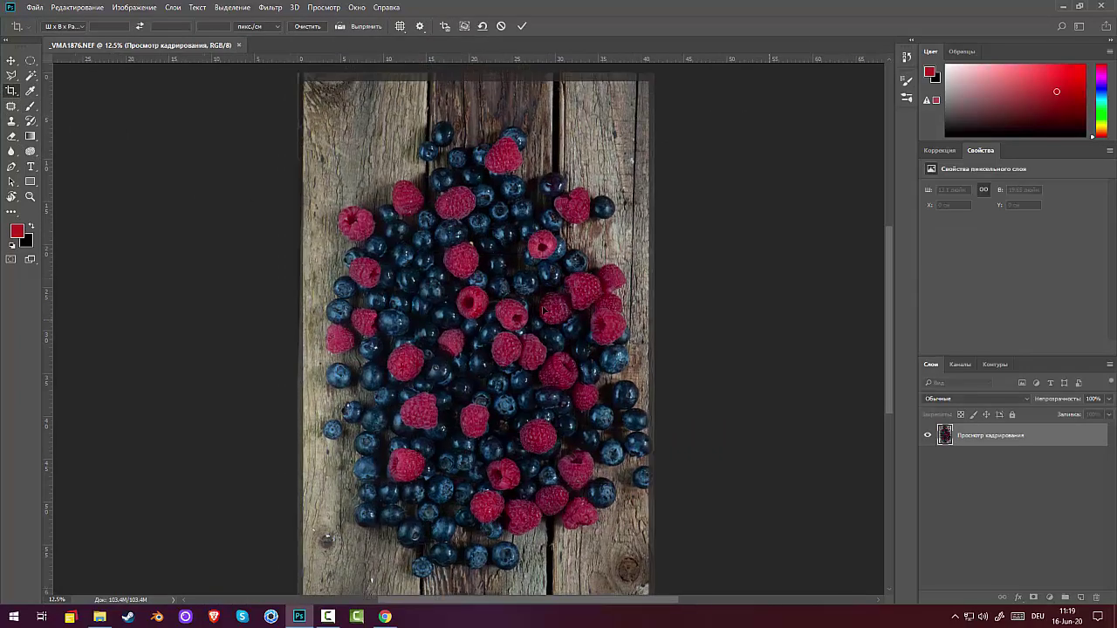
key("Return")
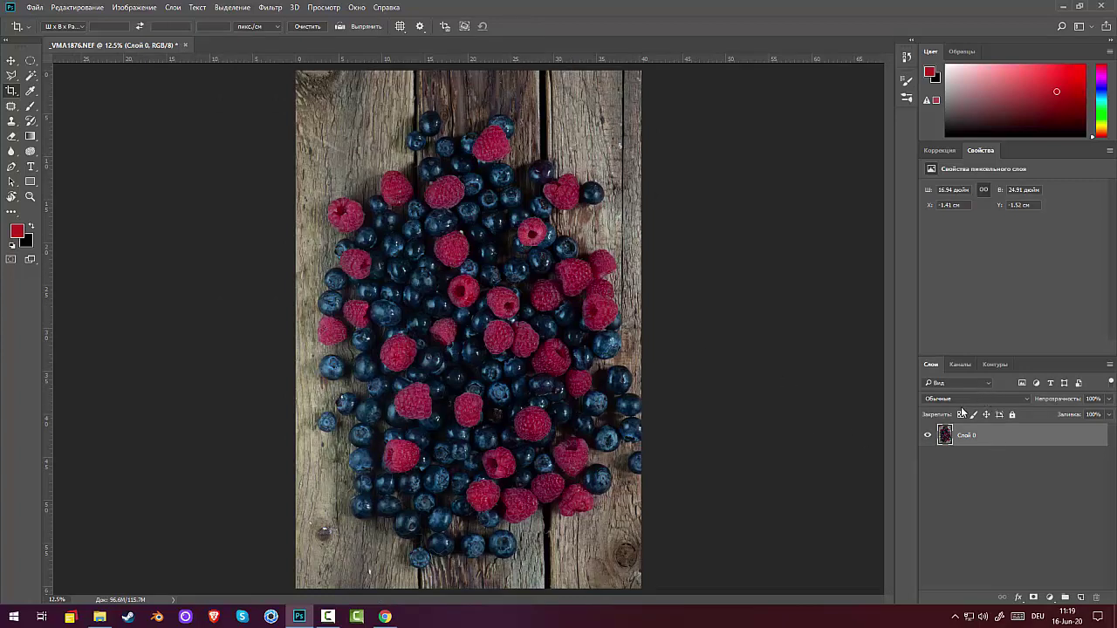
- Add a Levels adjustment layer above the cropped photo with white input level 178 and midtones 1.11
left_click(928, 148)
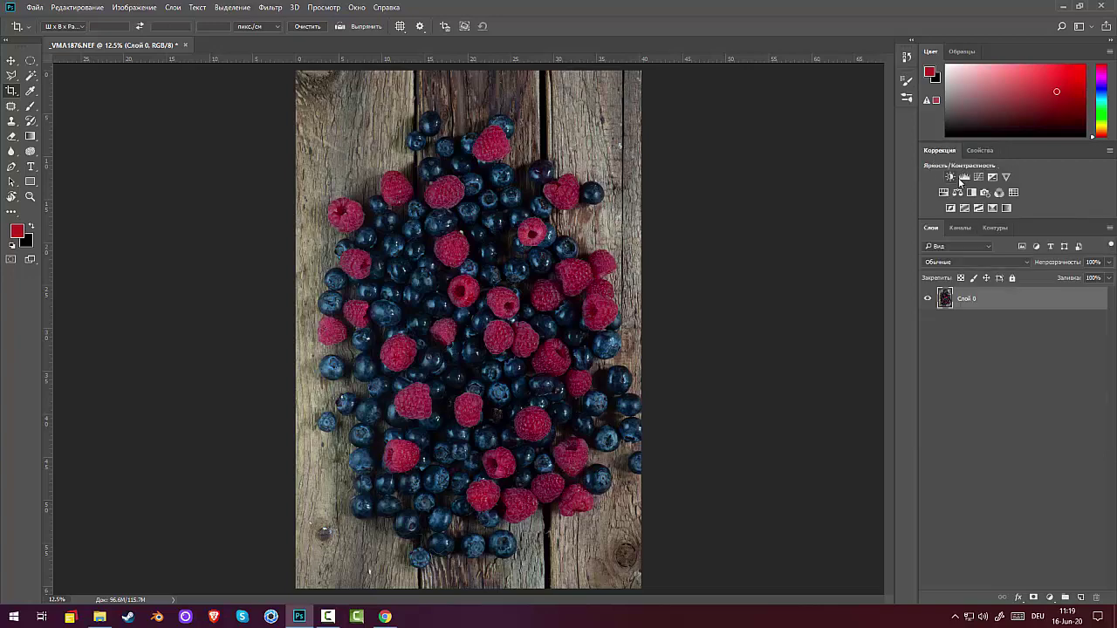
left_click(973, 185)
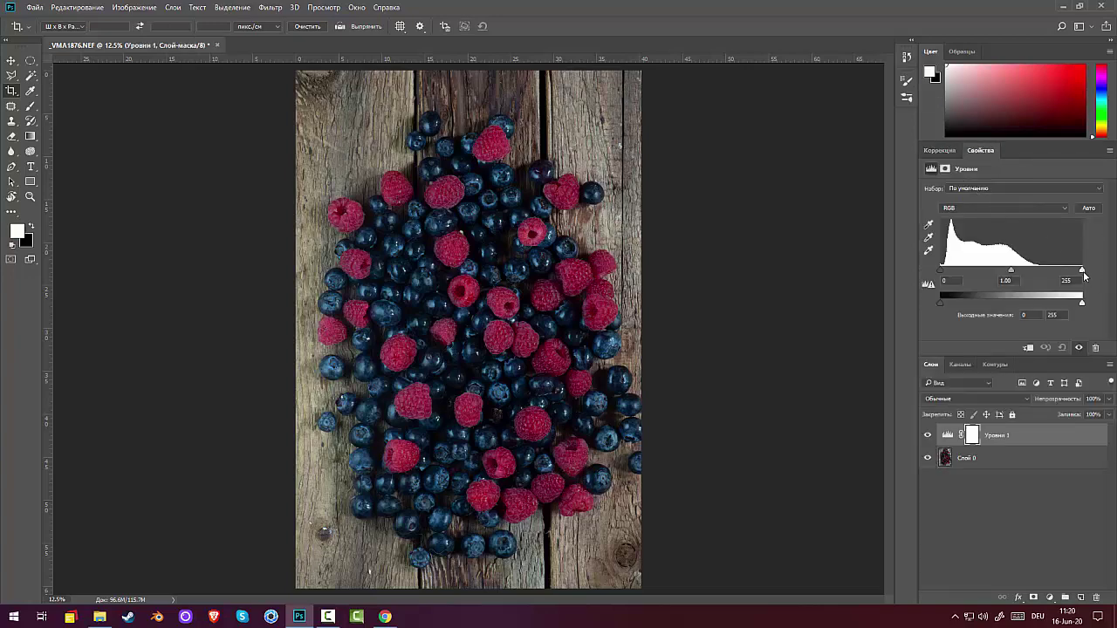
left_click_drag(1082, 269, 1039, 269)
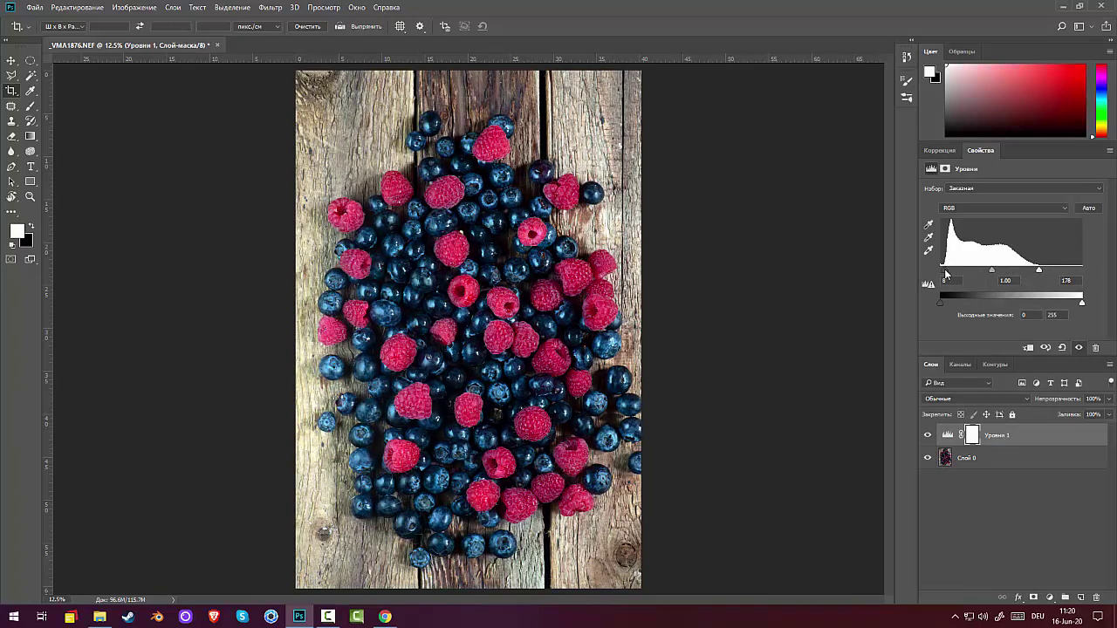
left_click_drag(988, 269, 986, 270)
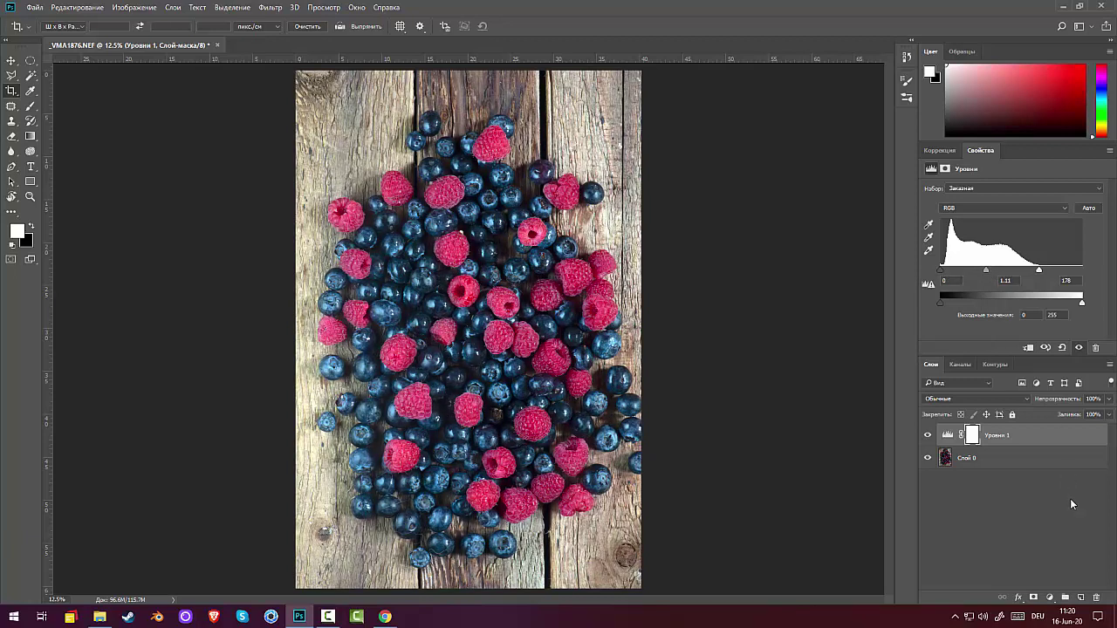
left_click(1009, 432)
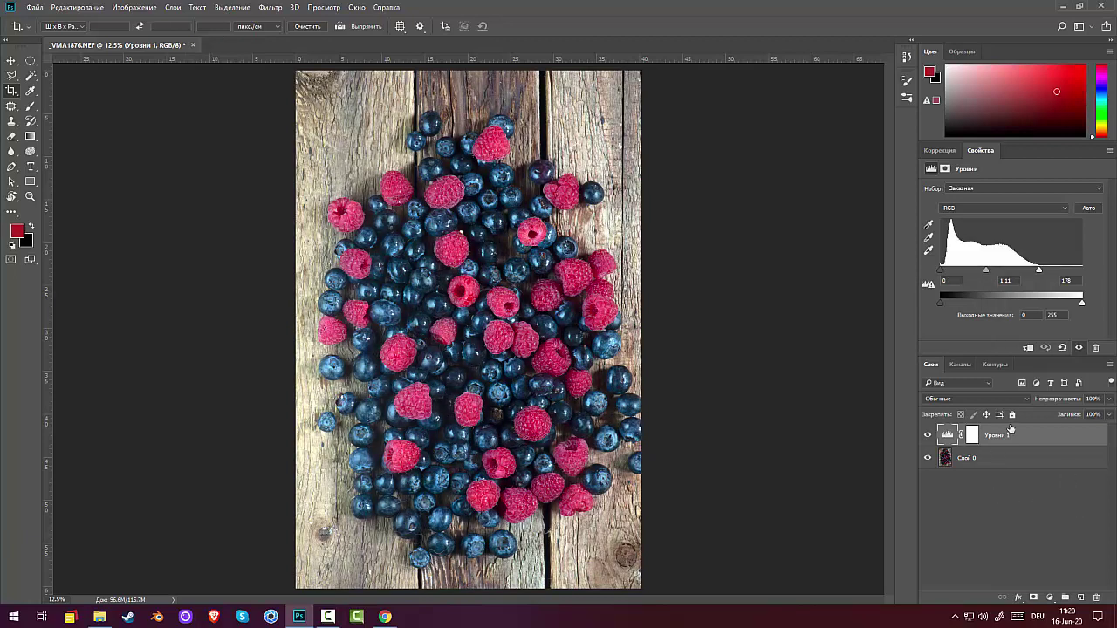
- Merge the Levels adjustment layer into the photo layer beneath it, leaving a single layer
key("Delete")
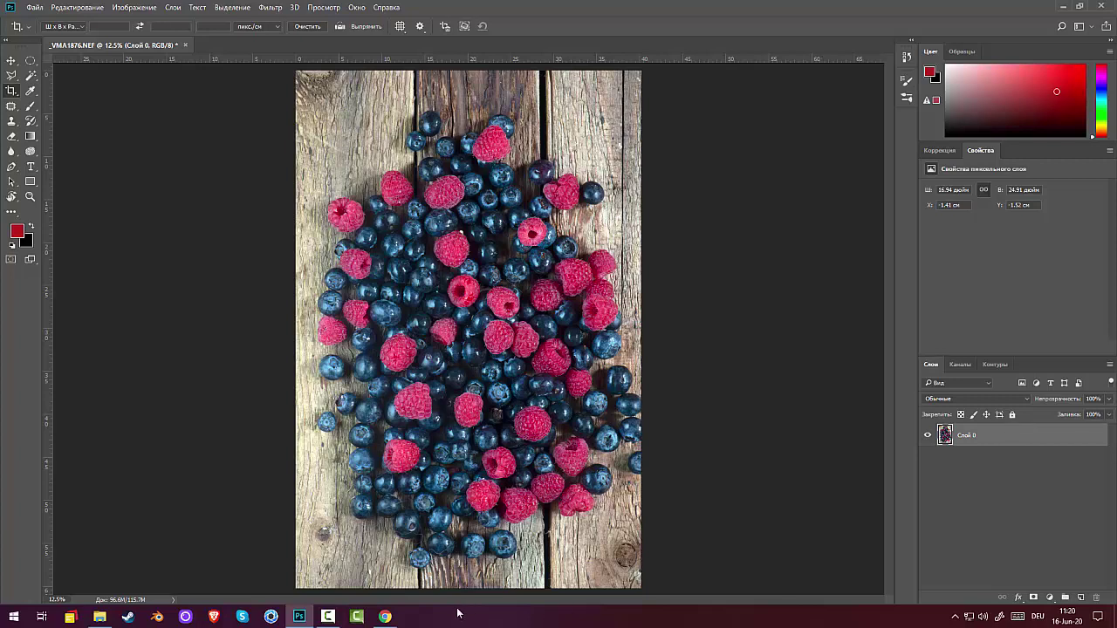
mouse_move(368, 621)
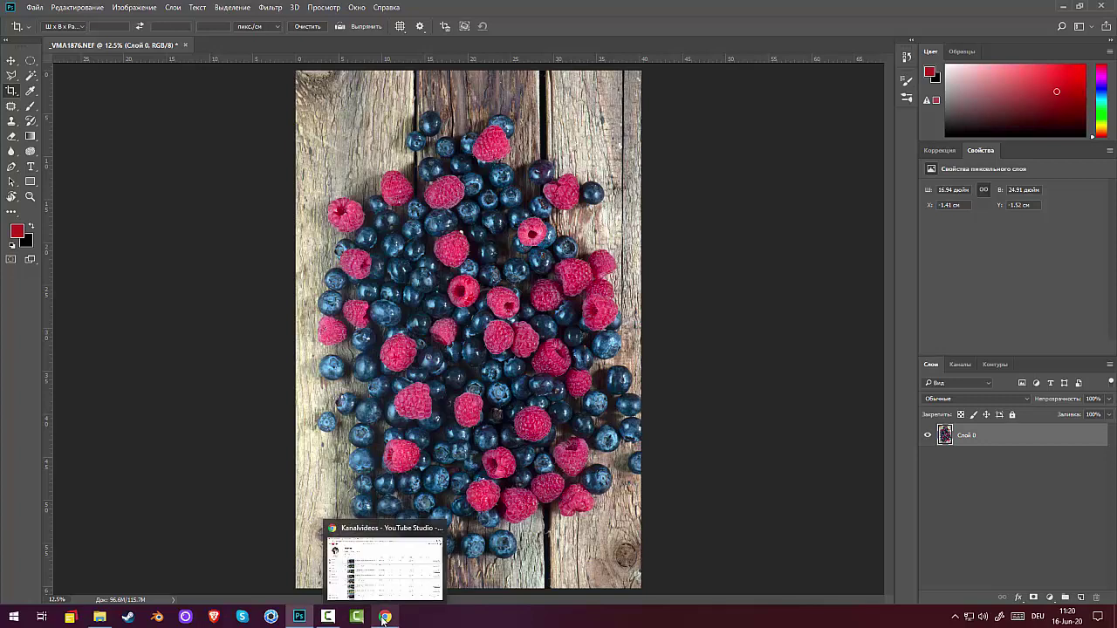
left_click(328, 616)
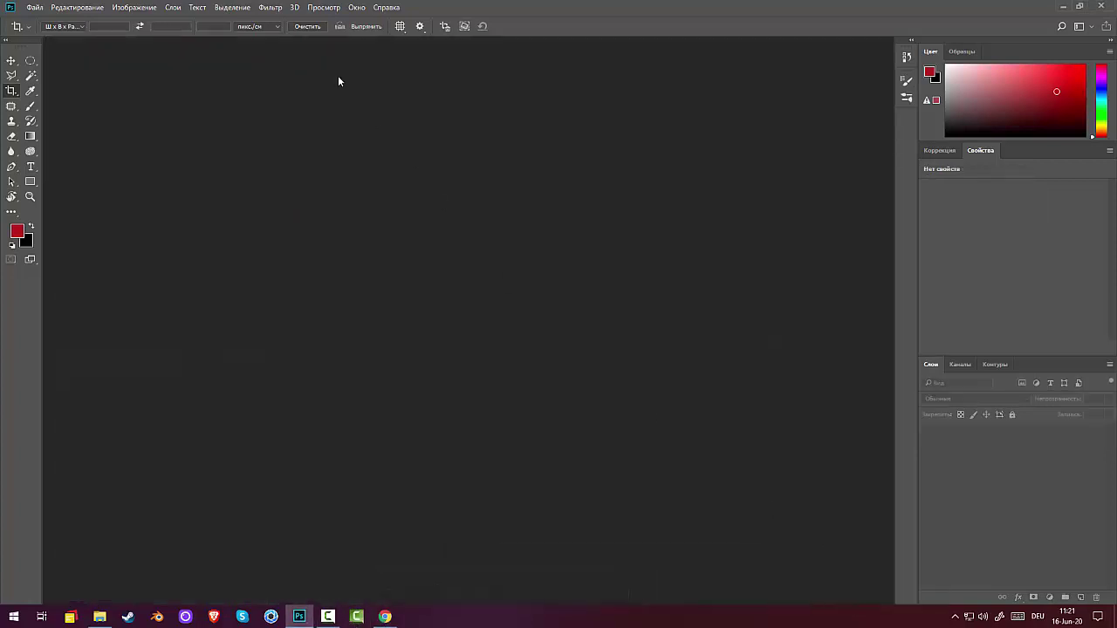
left_click(35, 8)
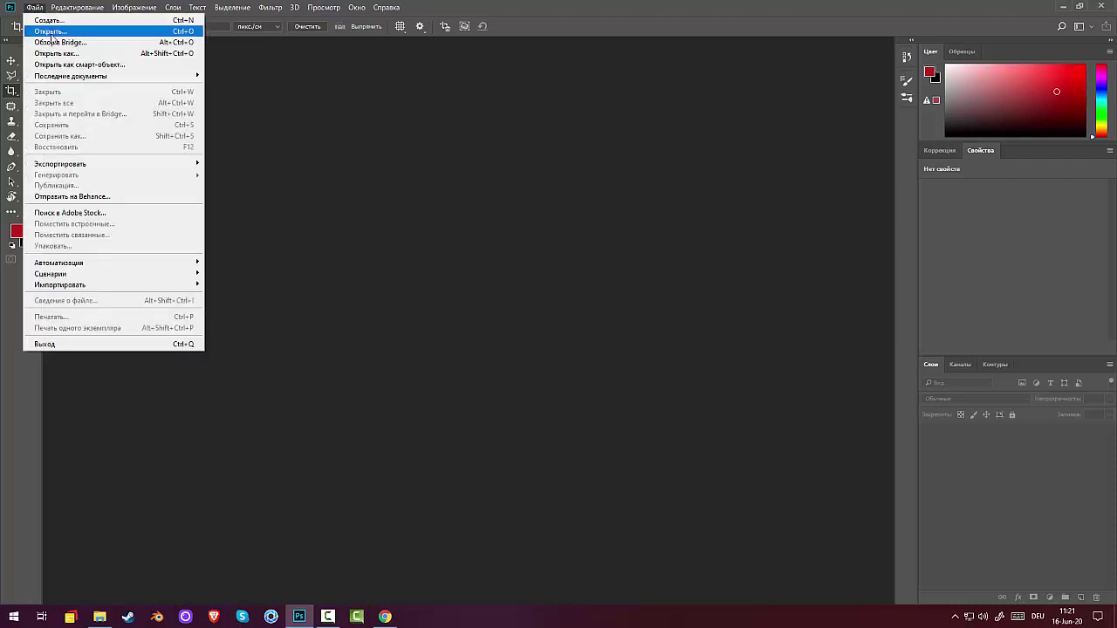
left_click(328, 616)
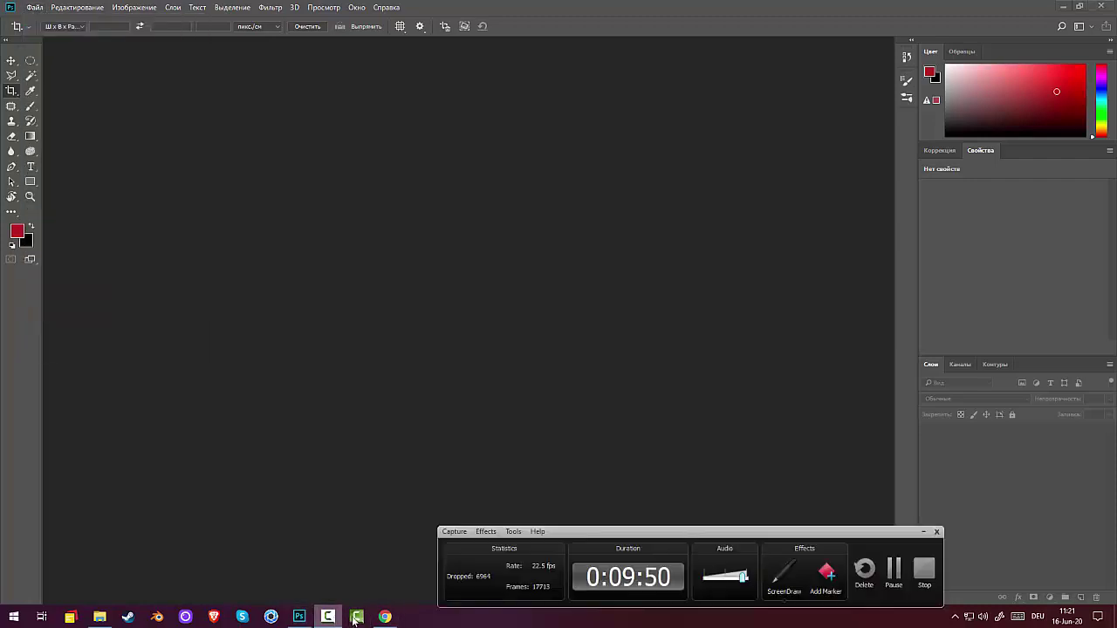
- Open the three raw photos _VMA1879, _VMA1880 and _VMA1881 from the 110D800E folder in Camera Raw
left_click(34, 8)
left_click(49, 32)
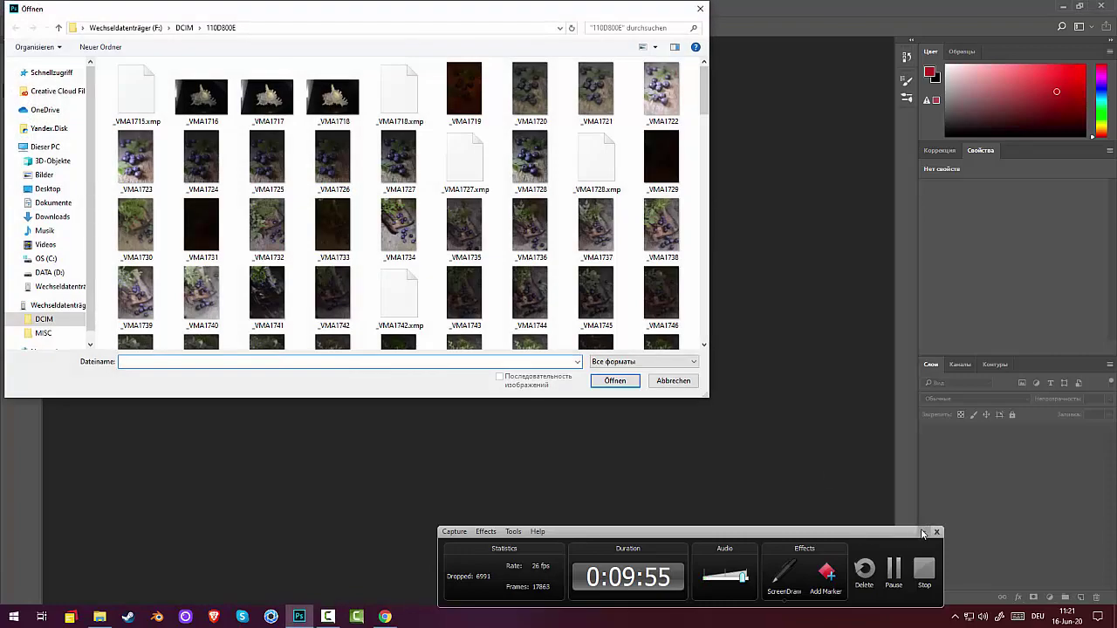
left_click(923, 532)
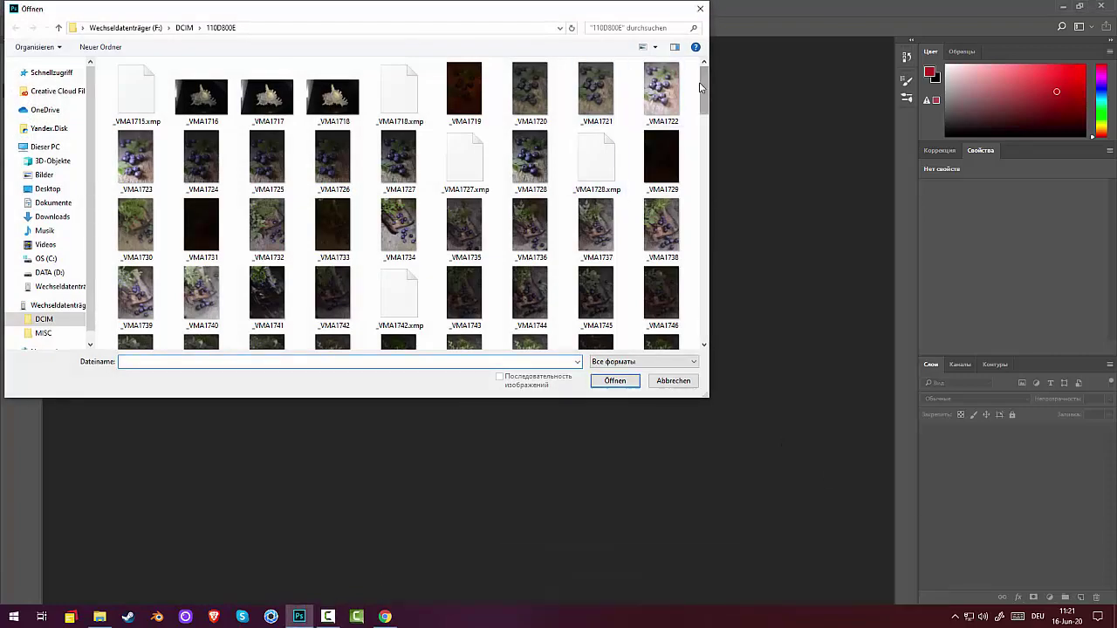
left_click_drag(704, 90, 691, 350)
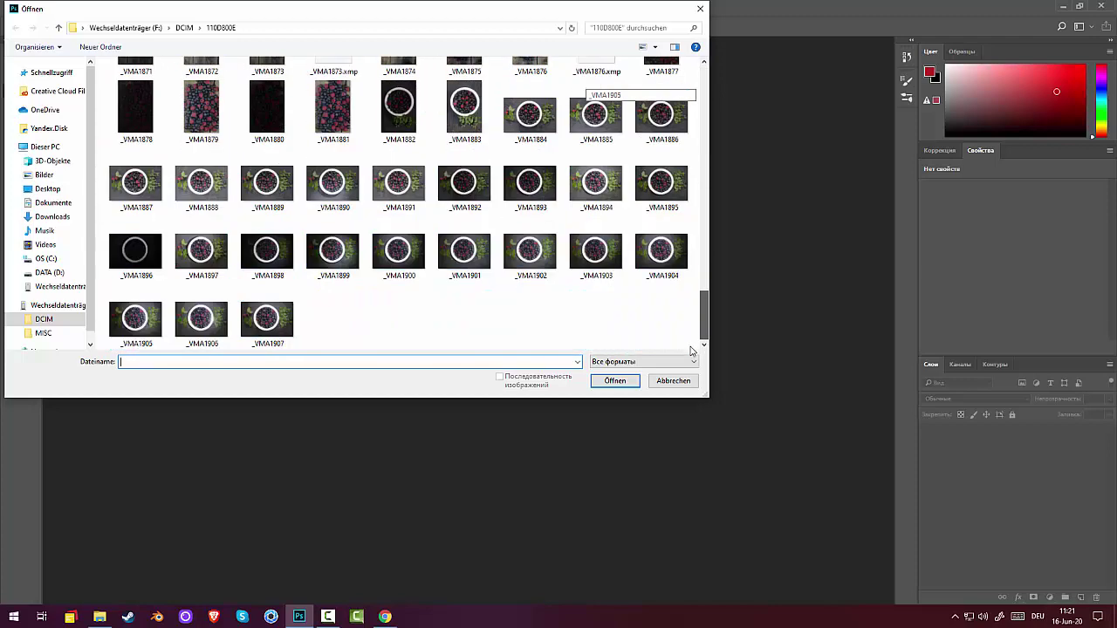
left_click(332, 109)
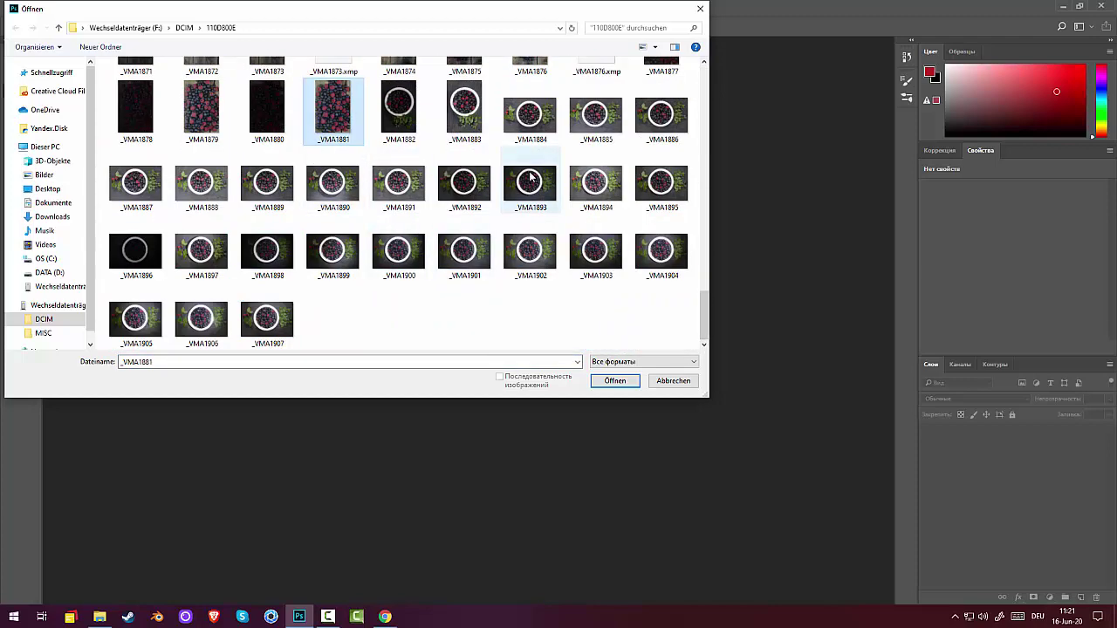
left_click(209, 115, "shift")
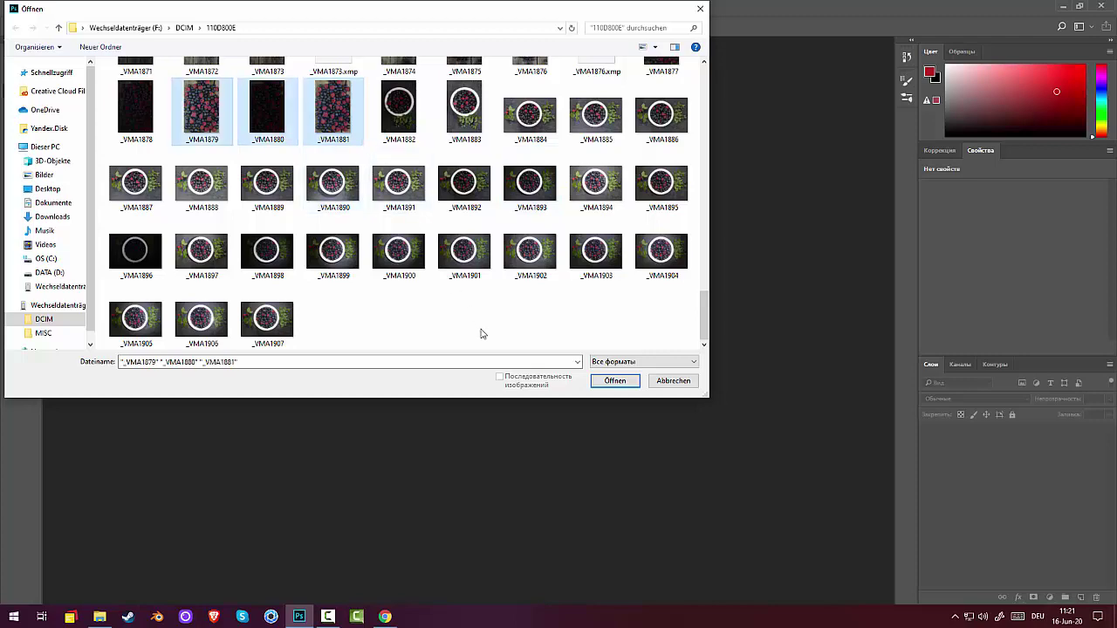
left_click(614, 381)
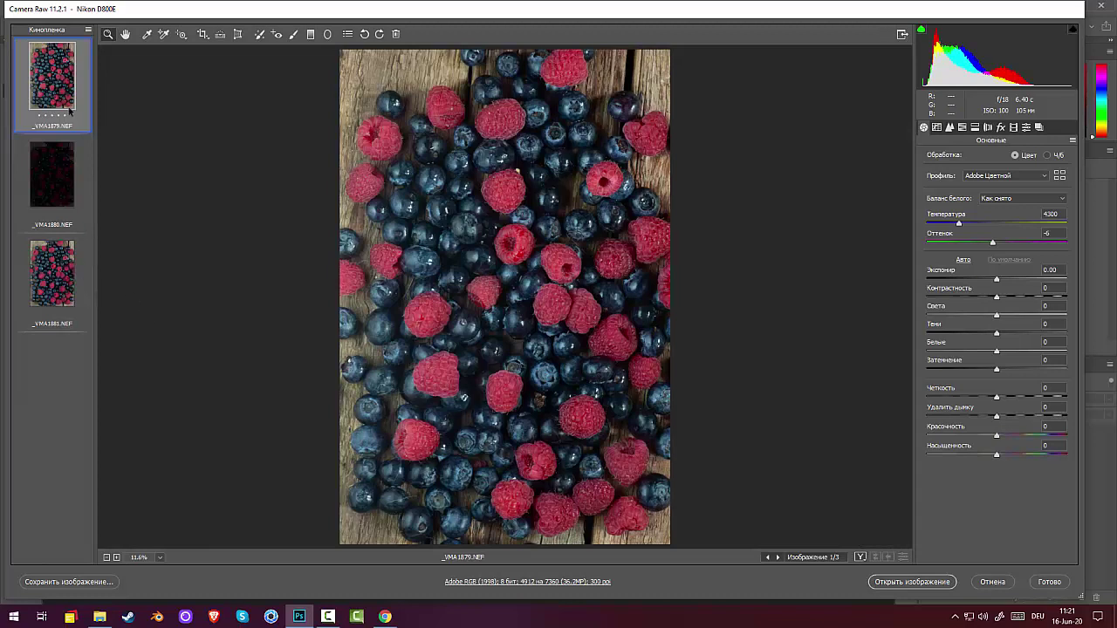
- Compare the raw photos _VMA1879.NEF and _VMA1881.NEF, and select _VMA1881.NEF for adjustment
left_click(58, 288)
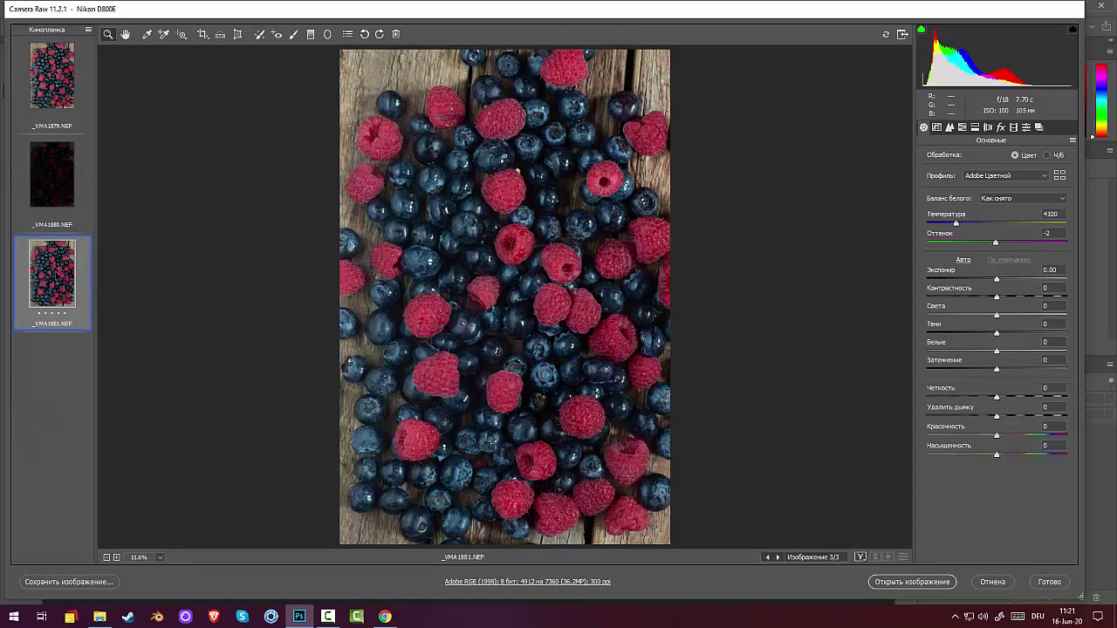
left_click(57, 87)
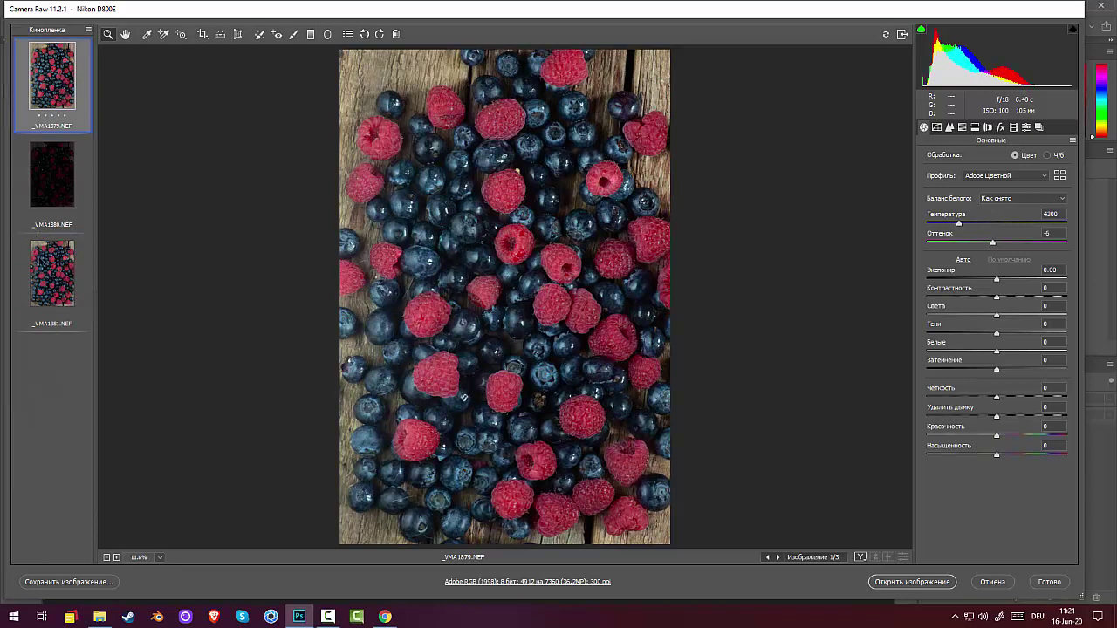
left_click(42, 263)
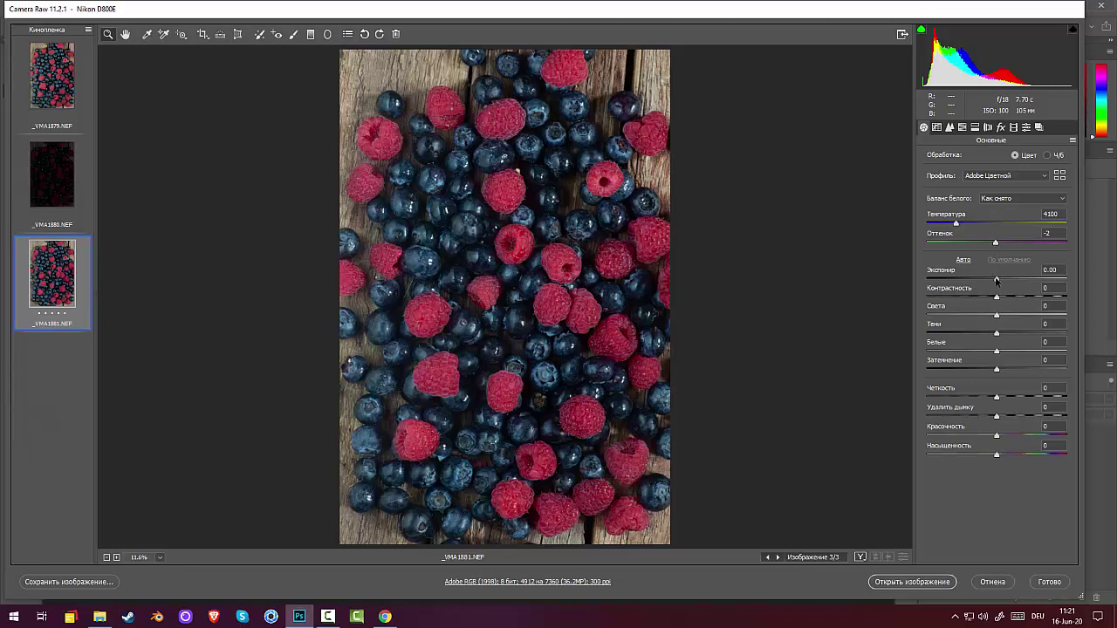
- Set the raw photo's exposure to +0.80, contrast +30, highlights +43, shadows +29, blacks +17 and clarity +22
left_click_drag(996, 279, 1002, 279)
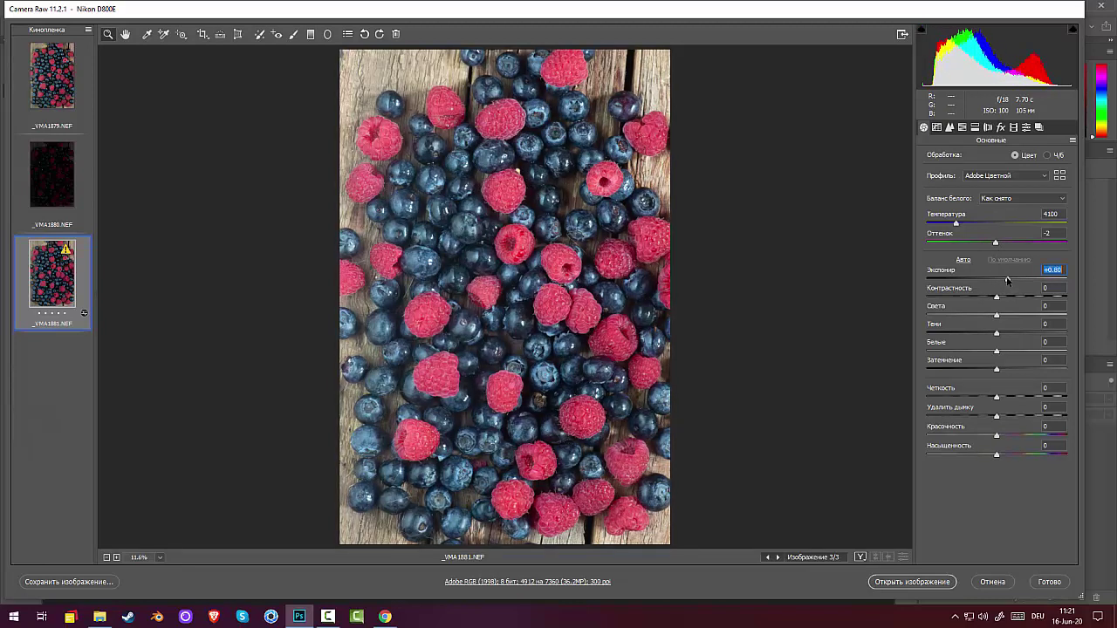
left_click_drag(997, 300, 1017, 332)
left_click(999, 317)
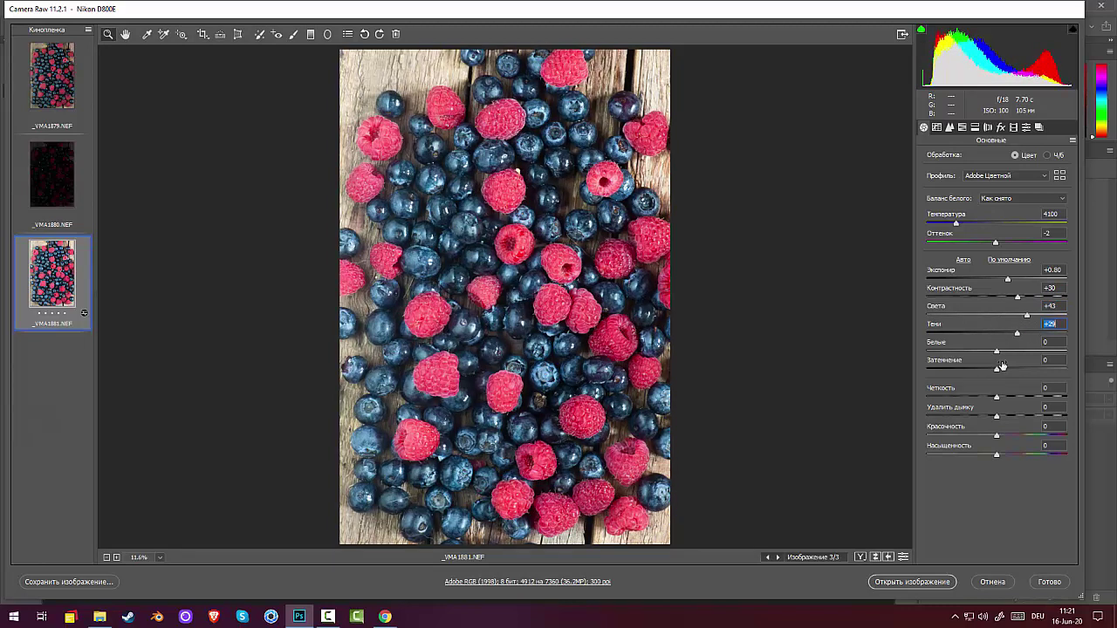
left_click_drag(996, 369, 1011, 399)
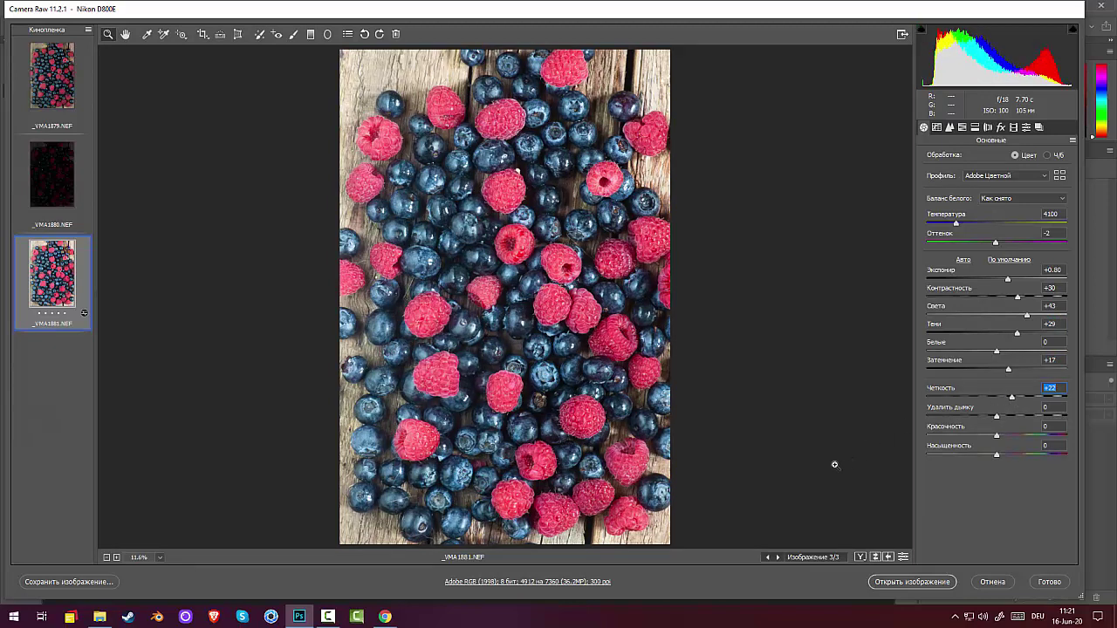
- Straighten the berry photo along the dark gap between the wooden boards and apply the rotated crop
left_click(220, 34)
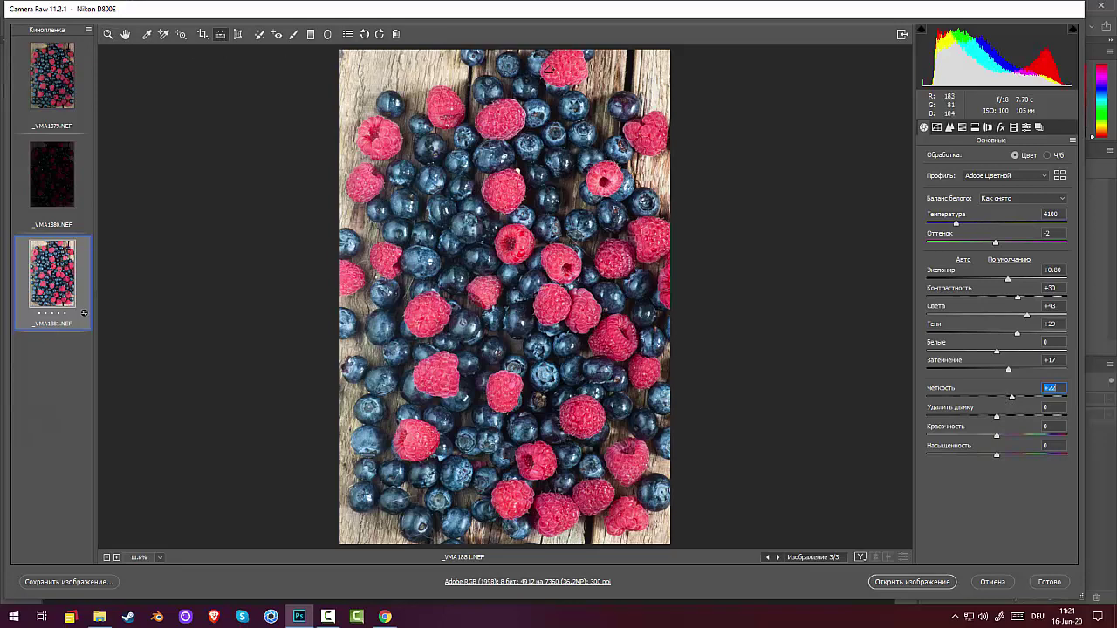
left_click_drag(547, 63, 518, 596)
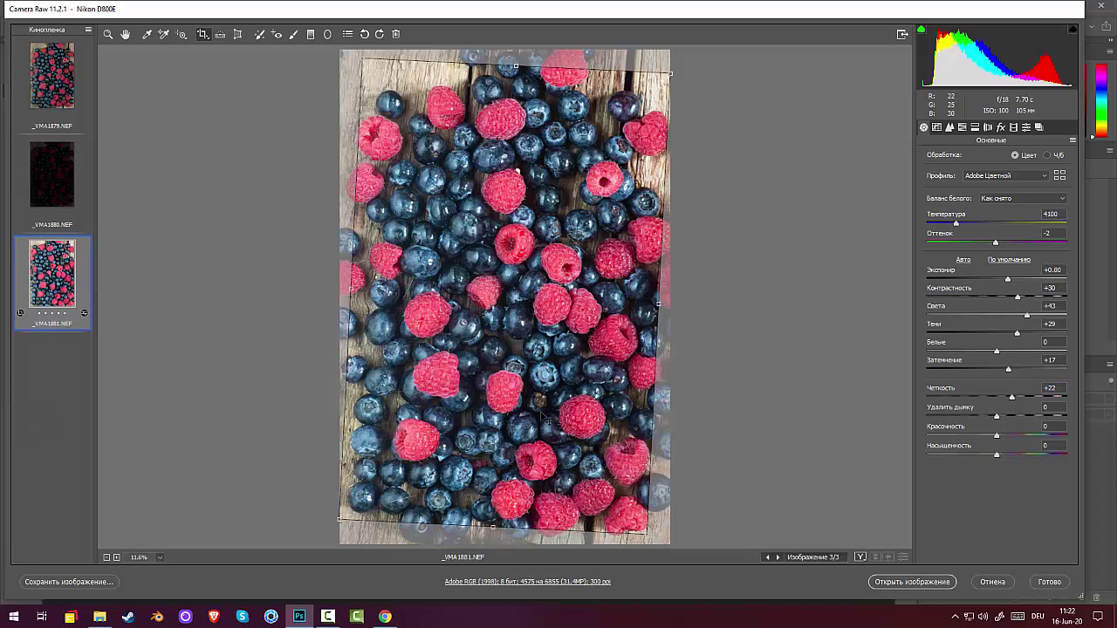
key("Return")
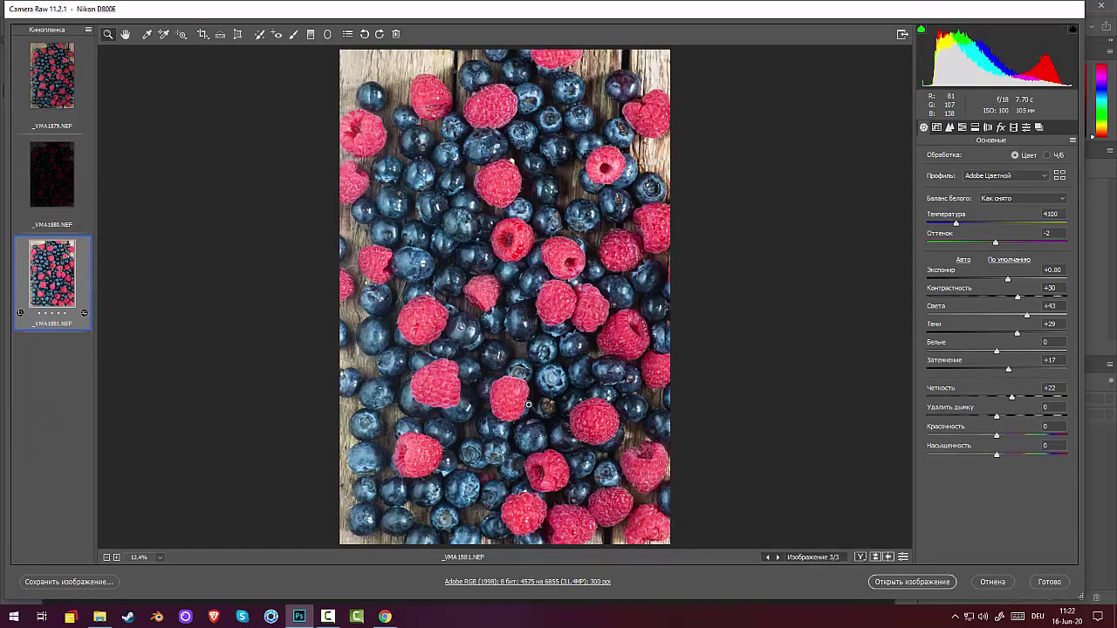
- Tighten the crop on all four sides to 3759 by 5685 pixels so berries fill the frame, and apply it
left_click(203, 33)
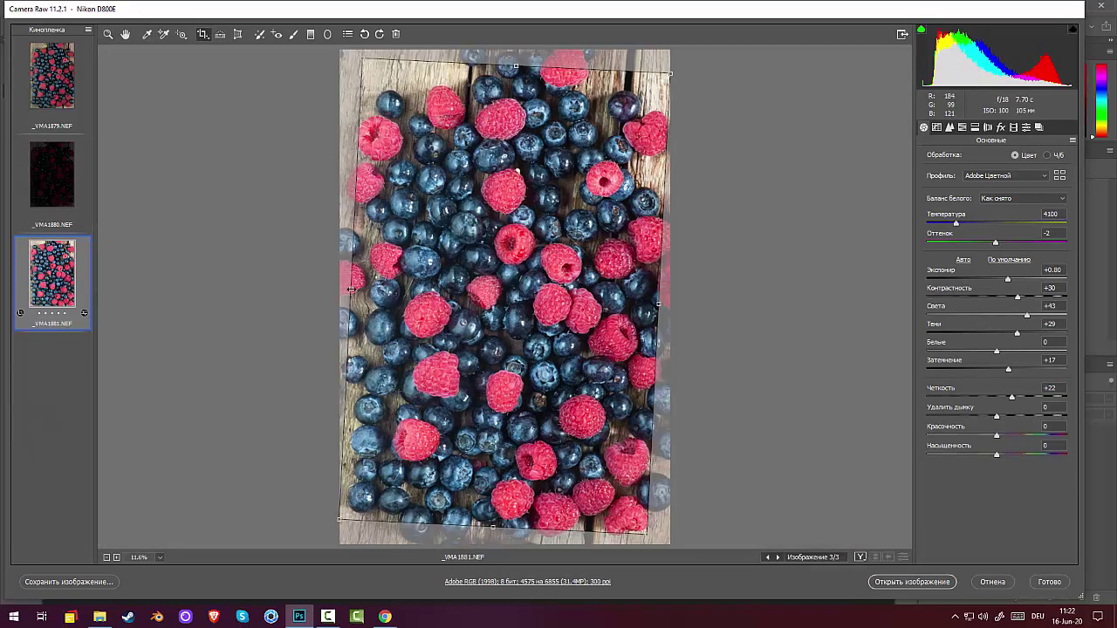
left_click_drag(353, 290, 387, 296)
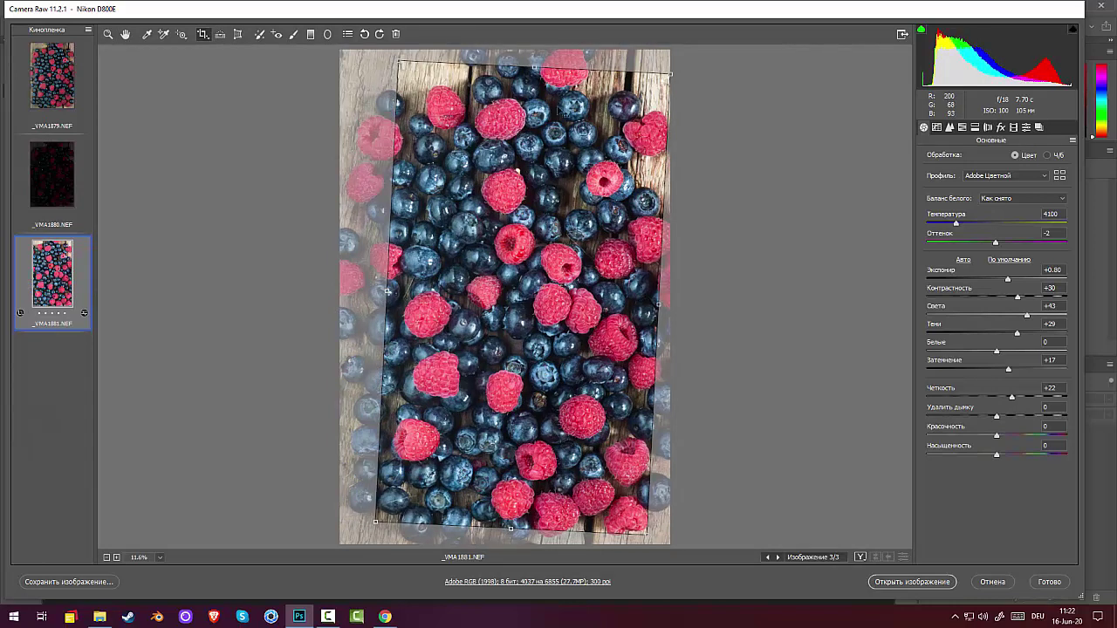
left_click_drag(533, 81, 530, 128)
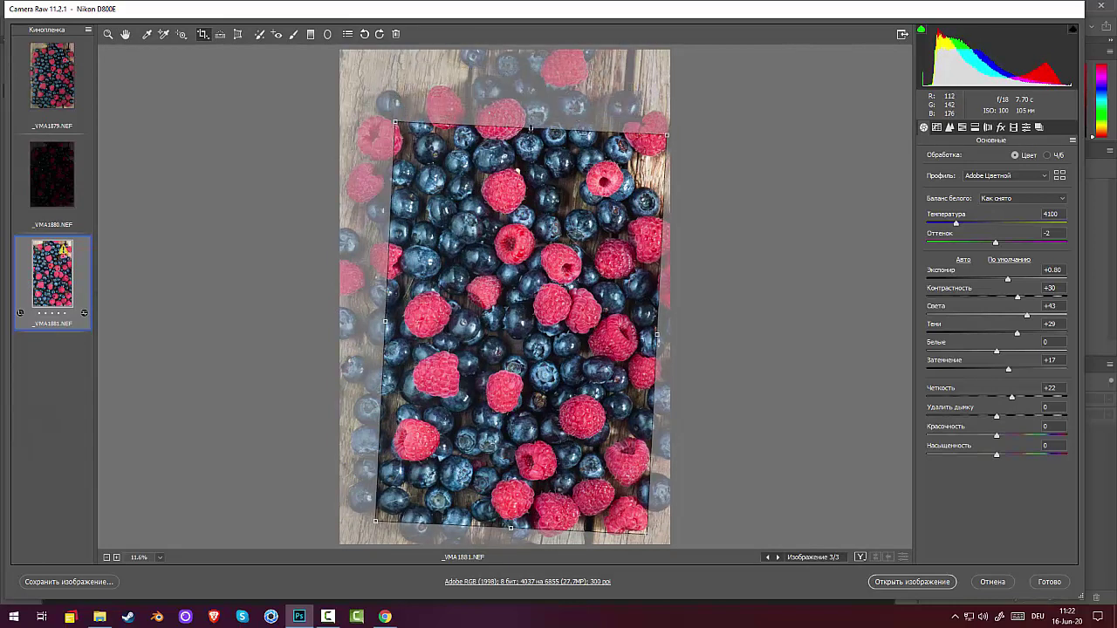
left_click_drag(659, 333, 639, 333)
left_click_drag(503, 529, 502, 510)
key("Return")
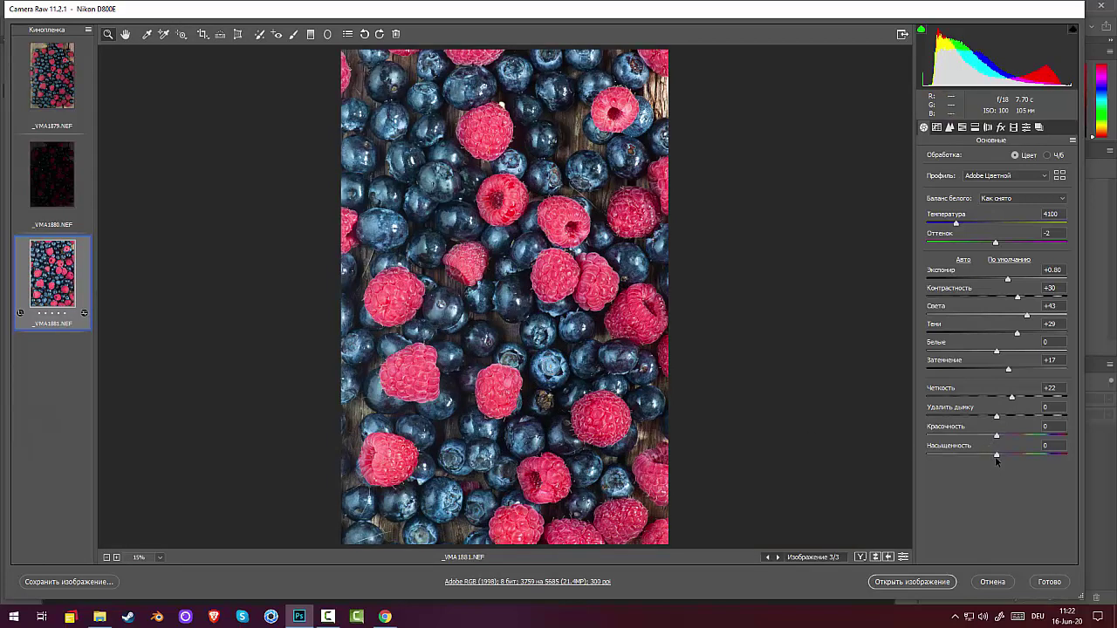
- Increase the raw photo's saturation and vibrance, and open _VMA1881.NEF for editing
left_click_drag(998, 458, 1016, 441)
left_click(915, 585)
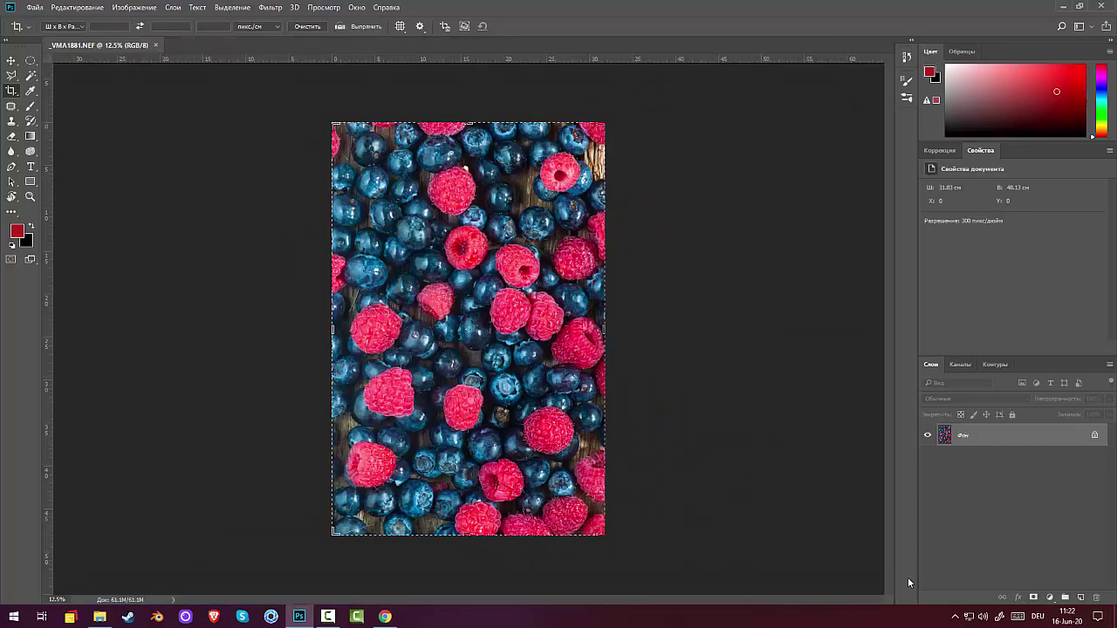
- Crop the photo to a rectangular selection with a fixed 2:3 ratio, just inside the image edges
left_click(13, 62)
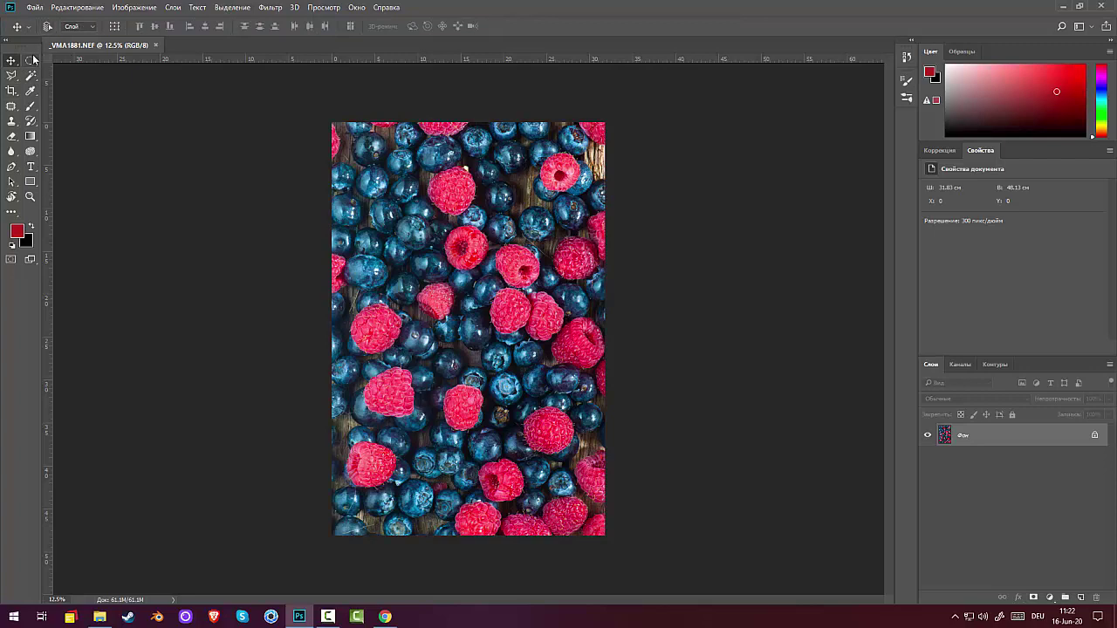
left_click_drag(31, 60, 79, 60)
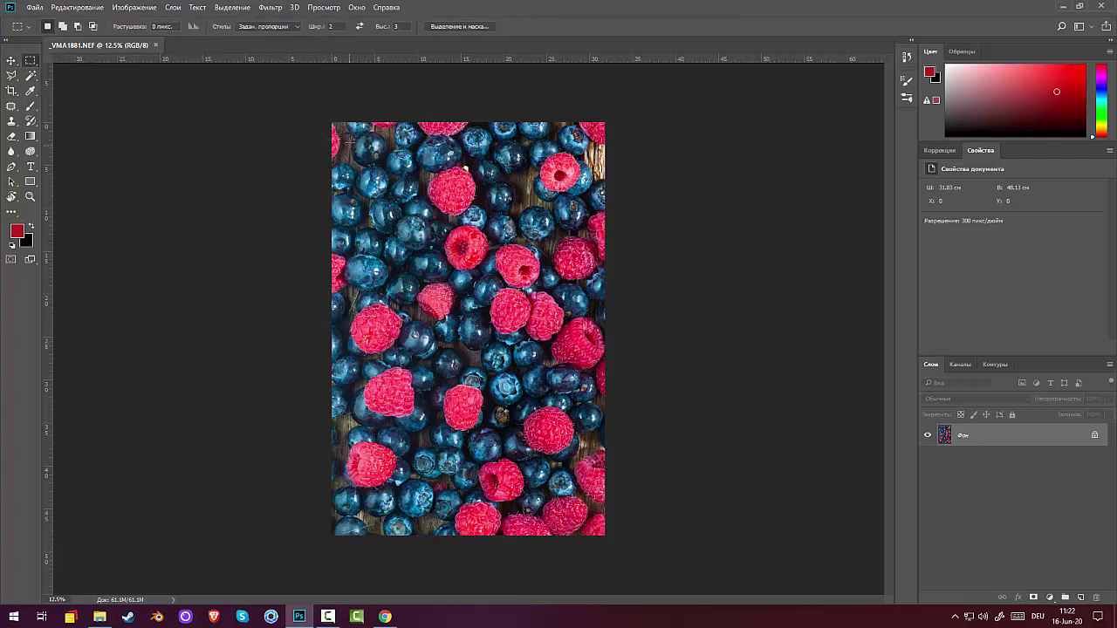
left_click_drag(348, 142, 592, 595)
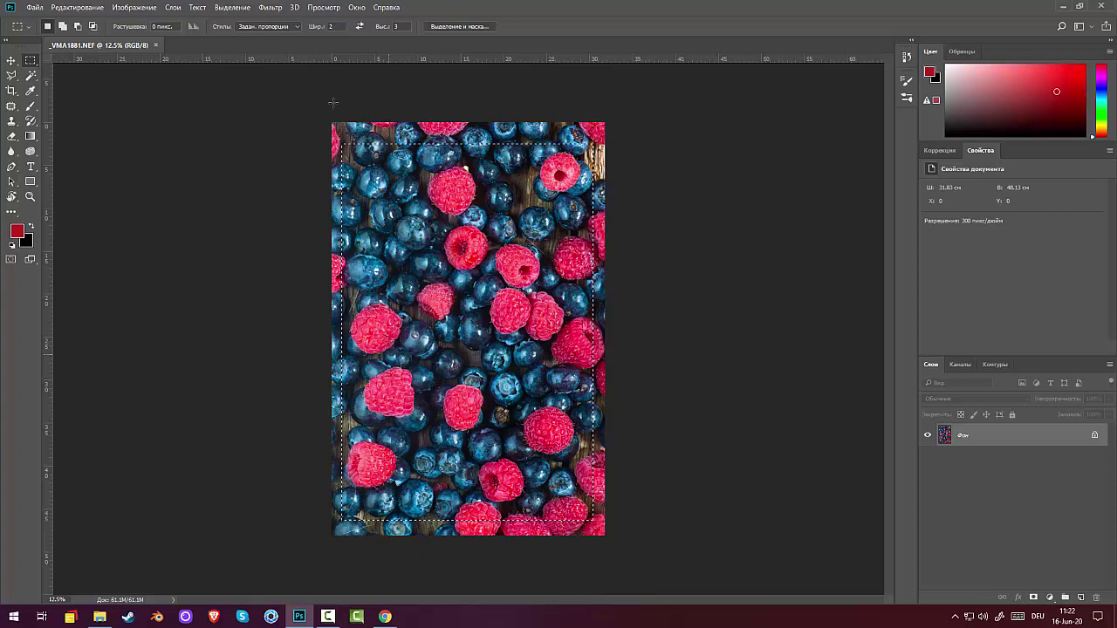
left_click(131, 7)
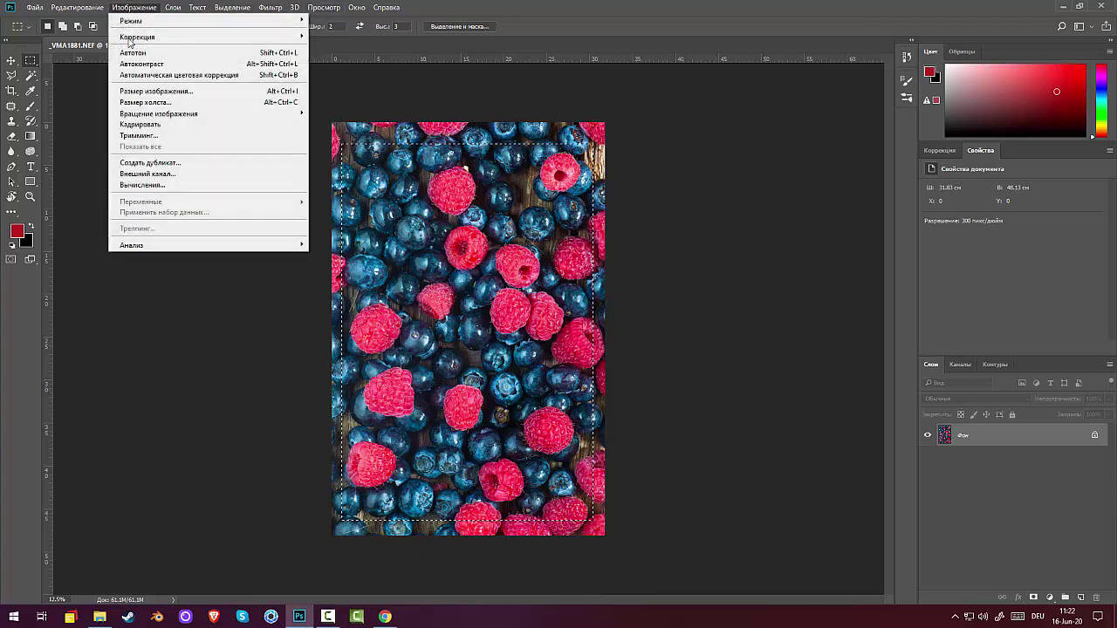
left_click(140, 124)
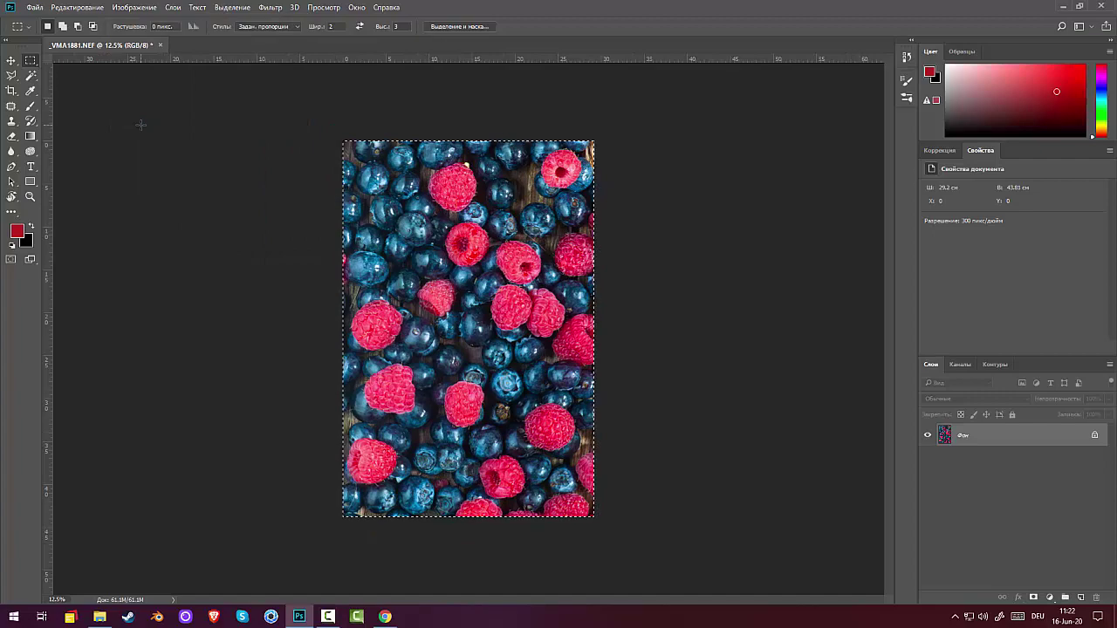
- Examine the berries' fine detail at 100% and the overall composition of the cropped photo at reduced size
double_click(30, 197)
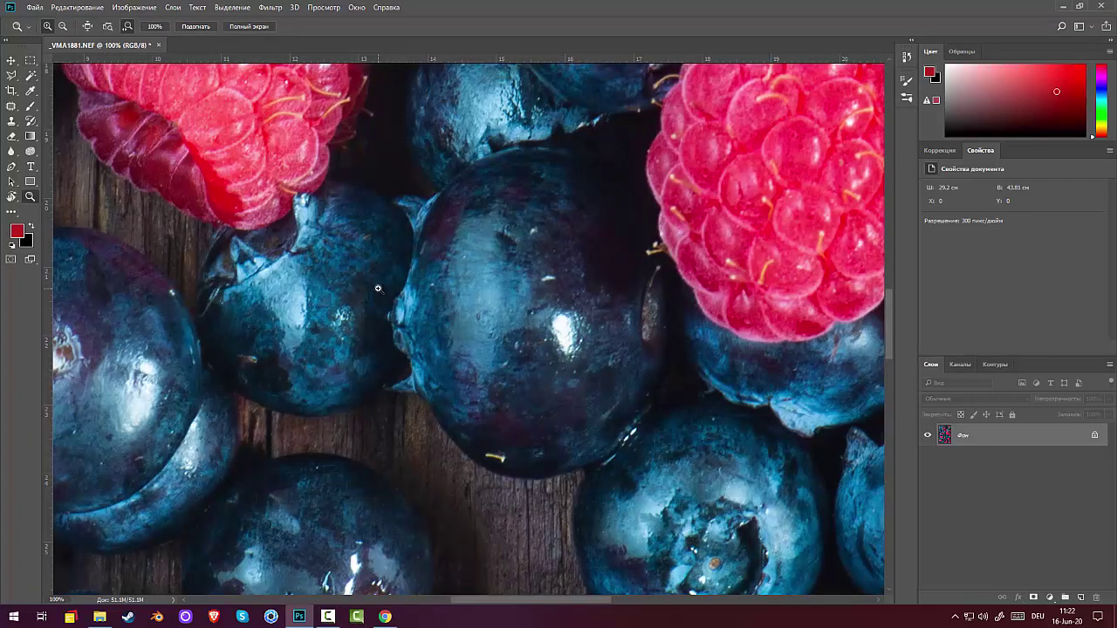
left_click(378, 288, "alt")
left_click(378, 288, "alt")
left_click(378, 288, "alt")
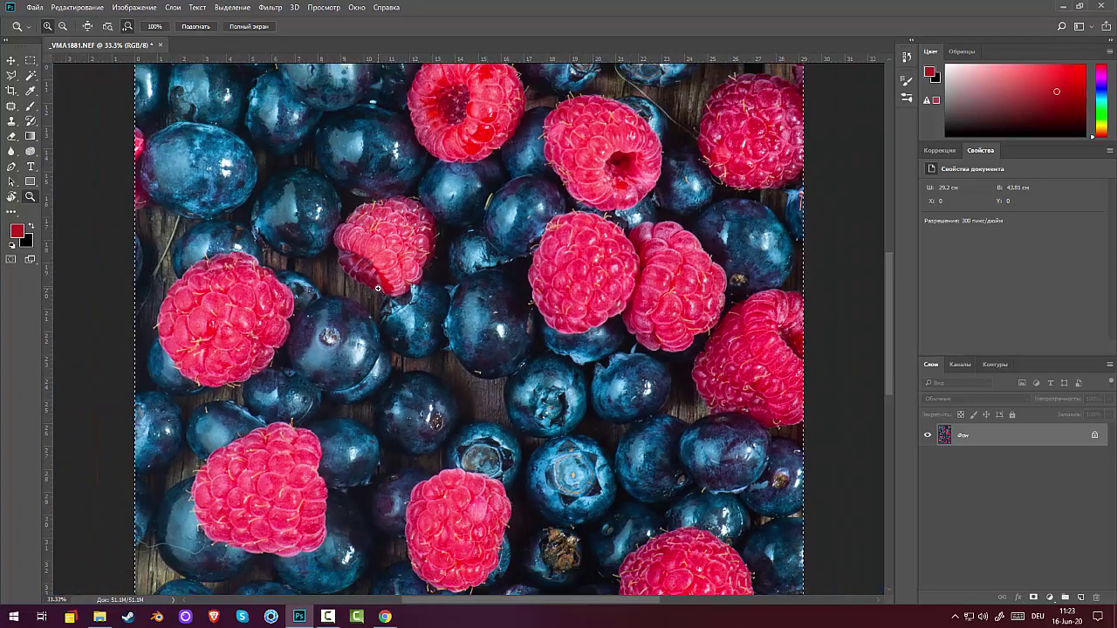
left_click(378, 288, "alt")
left_click(378, 288, "alt")
left_click(378, 288, "alt")
left_click(378, 287, "alt")
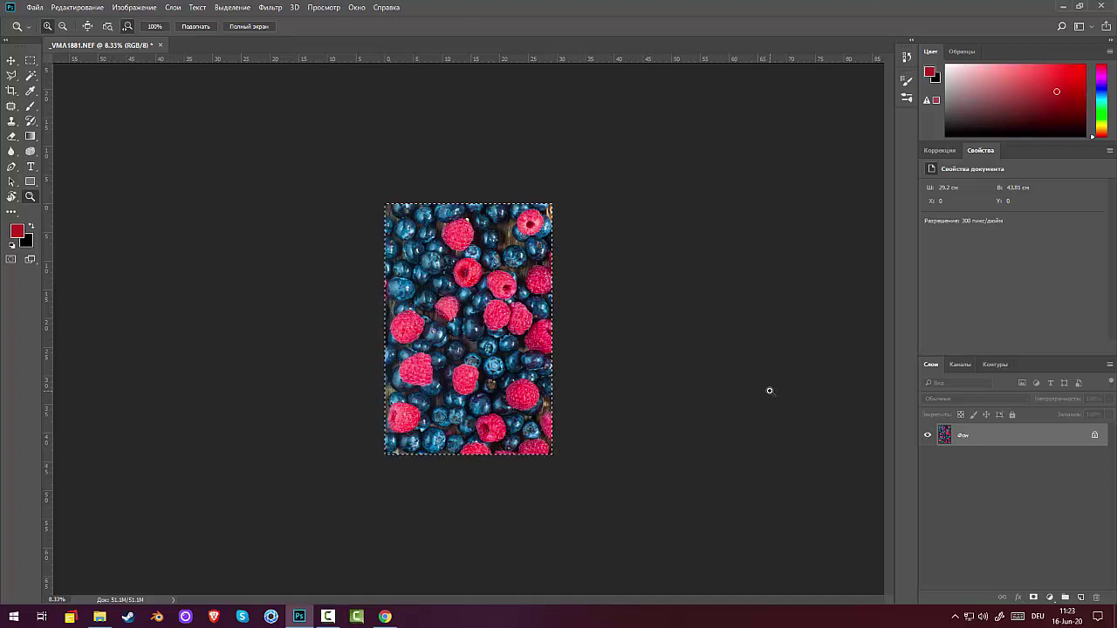
- Export the photo for web as _VMA1881, a very high quality (80) JPEG, into the Adobestock folder, and close the document without saving
key("ctrl+alt+shift+s")
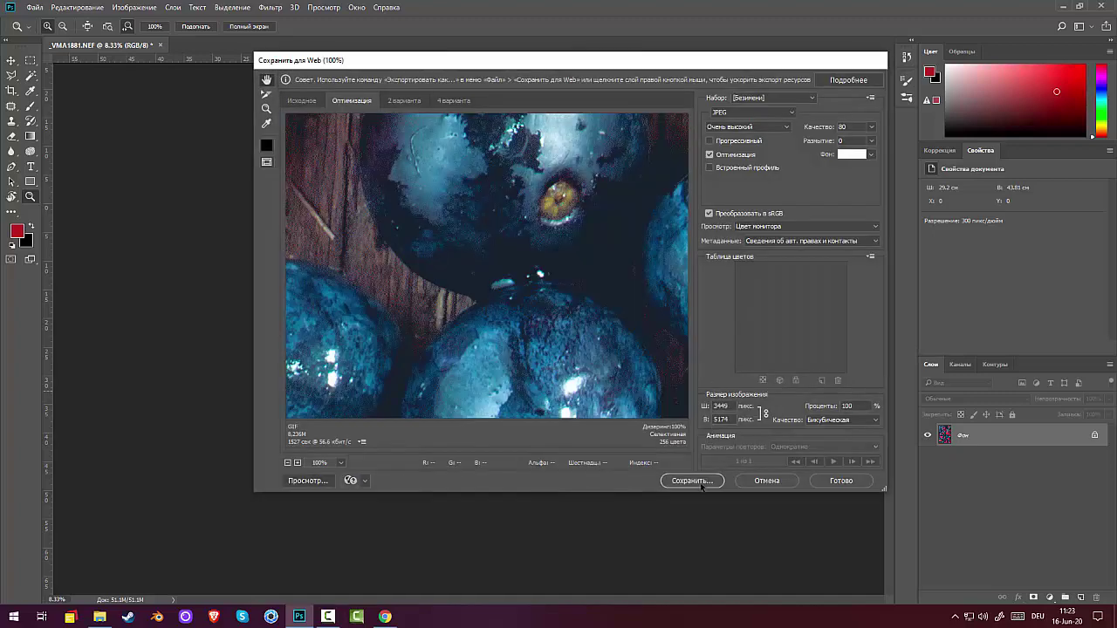
left_click(701, 486)
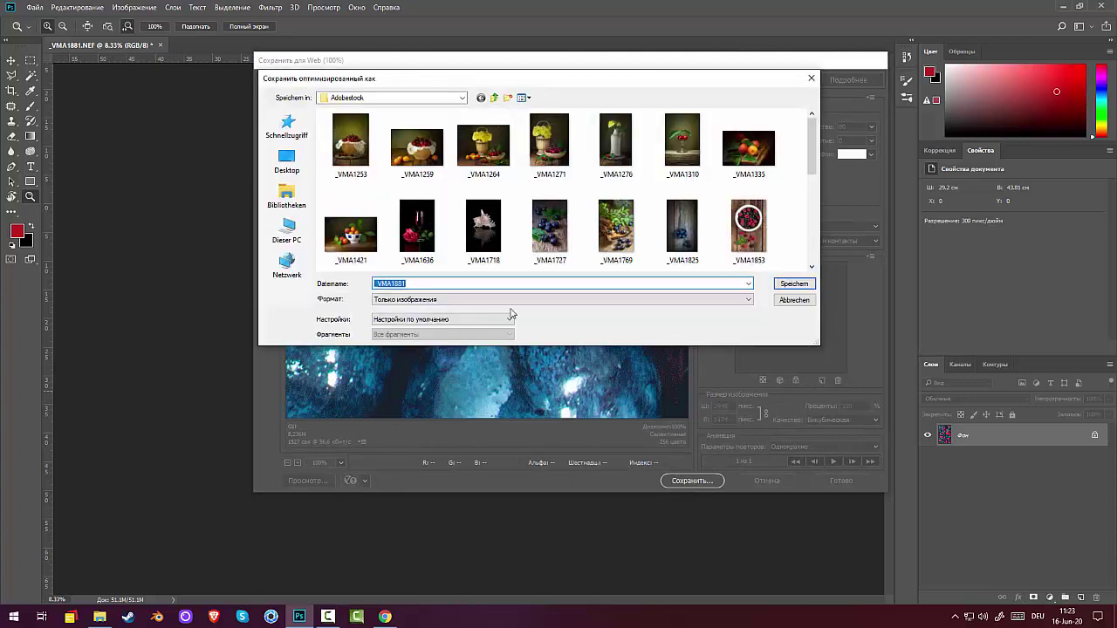
left_click(793, 286)
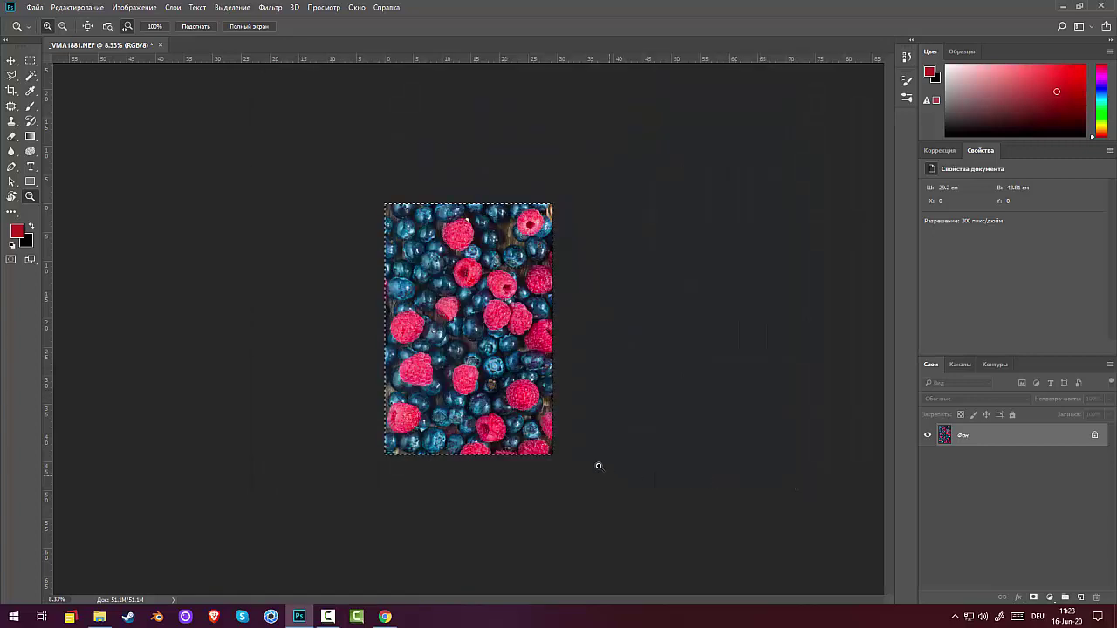
left_click(160, 44)
left_click(561, 233)
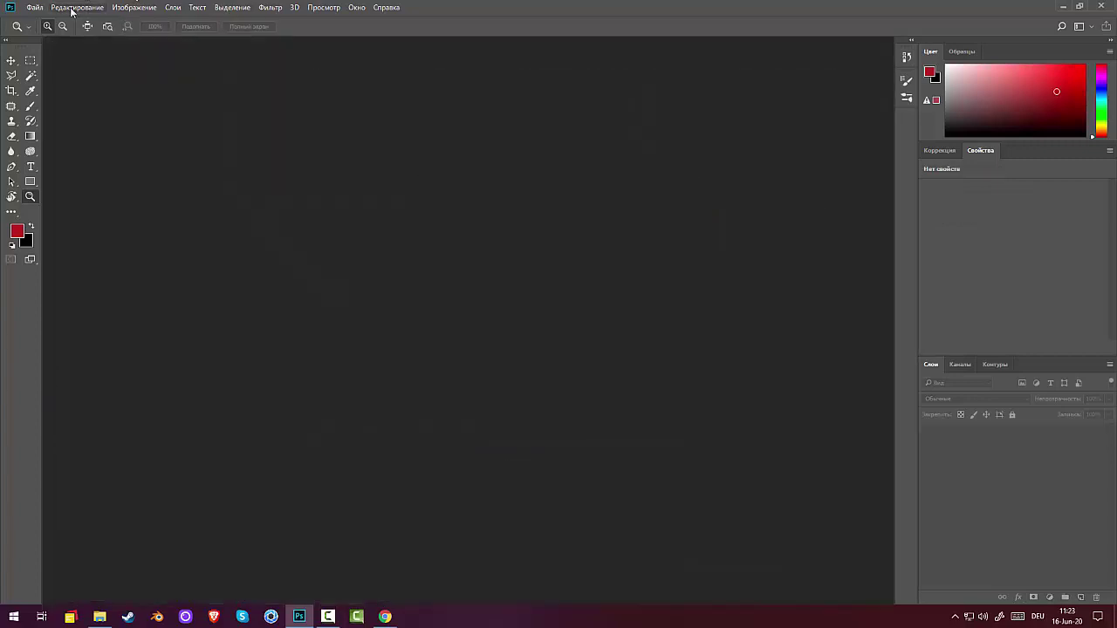
- Open the raw photos _VMA1884 to _VMA1907 together from the 110D800E folder
left_click(34, 8)
left_click(44, 31)
scroll(441, 178, "down", 15)
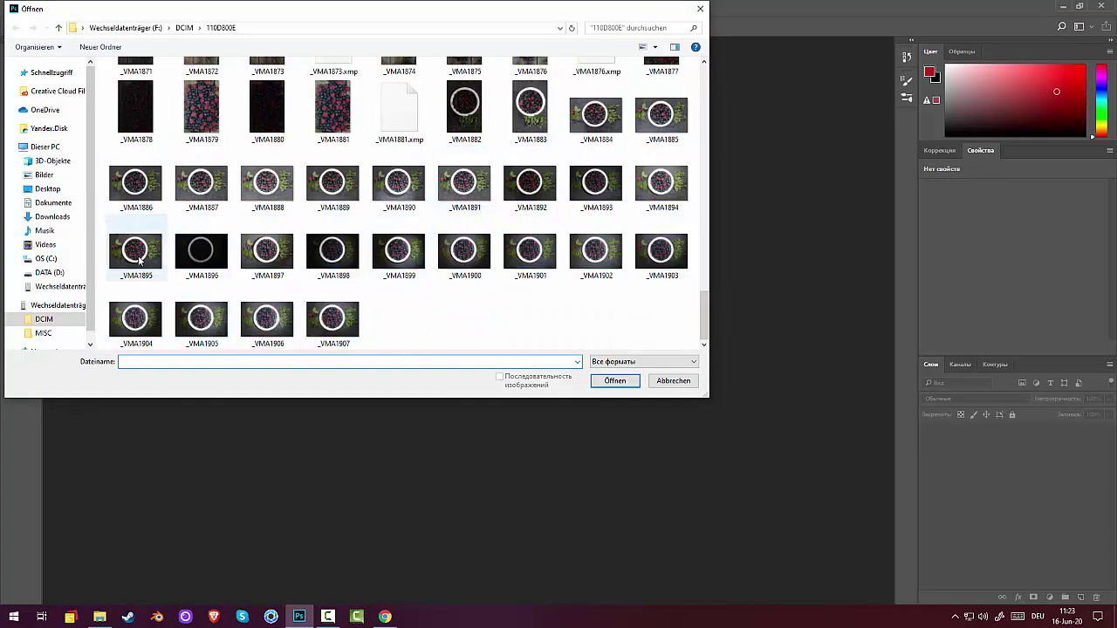
left_click(586, 120)
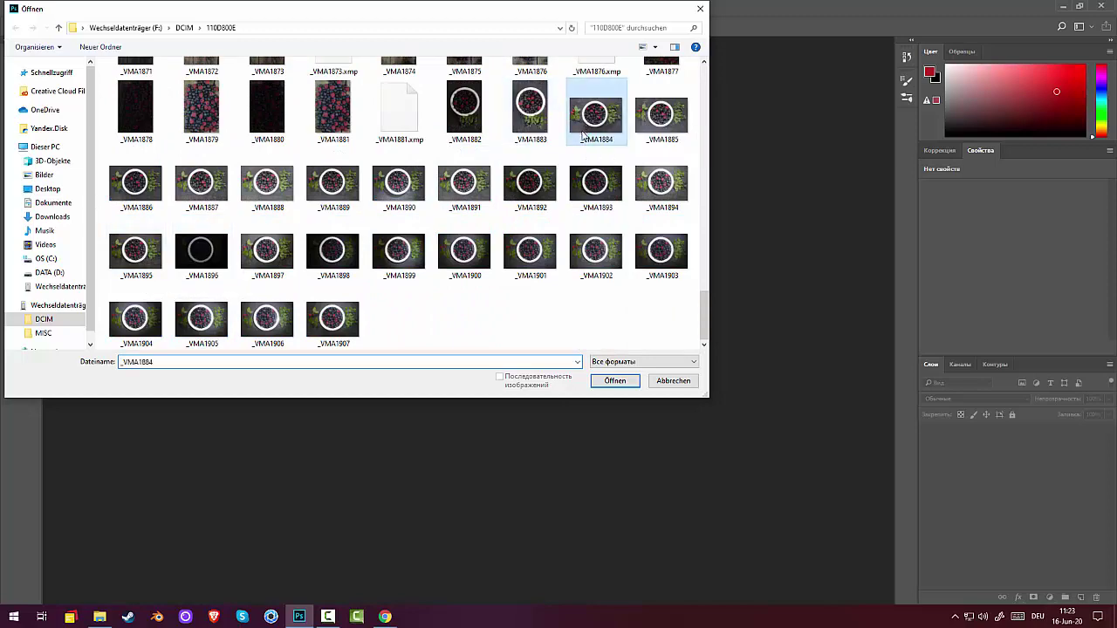
left_click(339, 321, "shift")
left_click(614, 380)
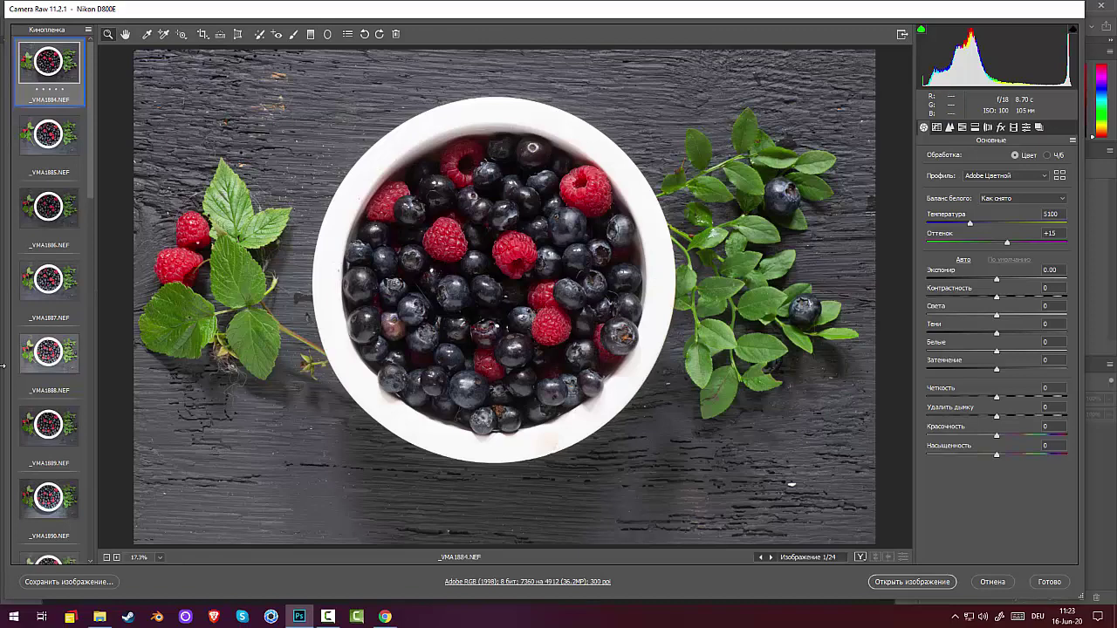
- Examine the berry bowl shots across the whole raw series, comparing lighting, berry fill and the arrangement of the leaves
left_click(45, 235)
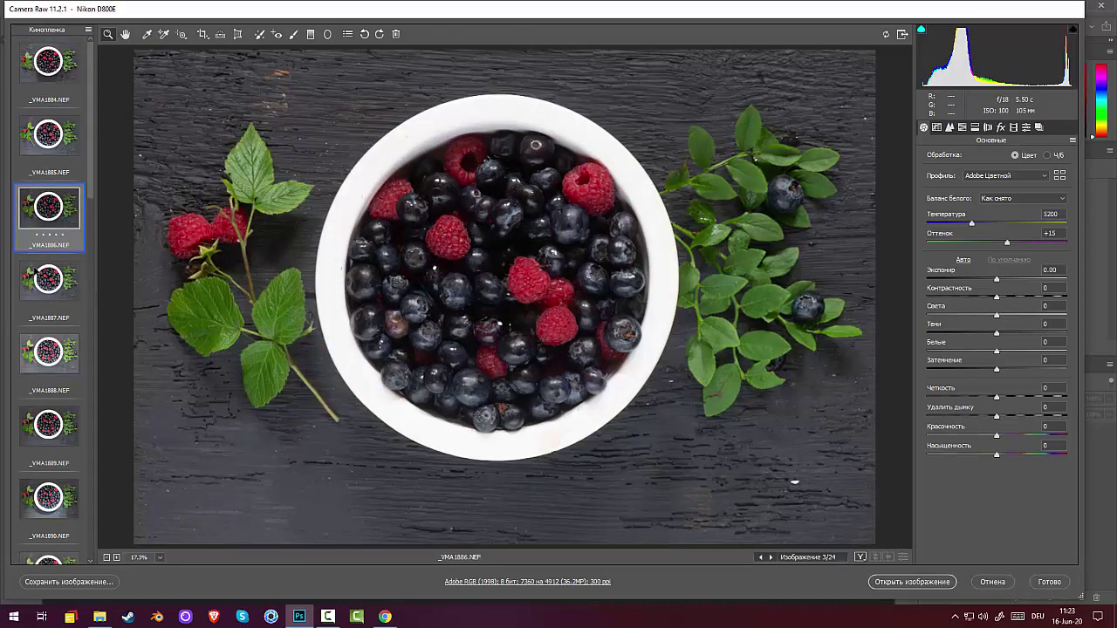
left_click(53, 287)
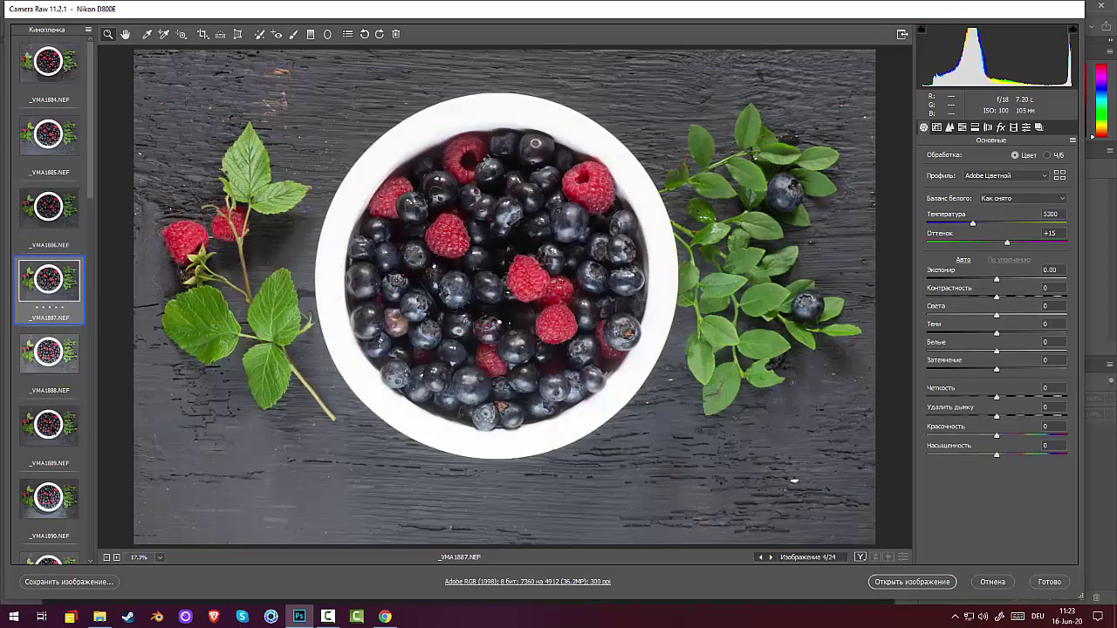
left_click(52, 427)
scroll(52, 431, "down", 8)
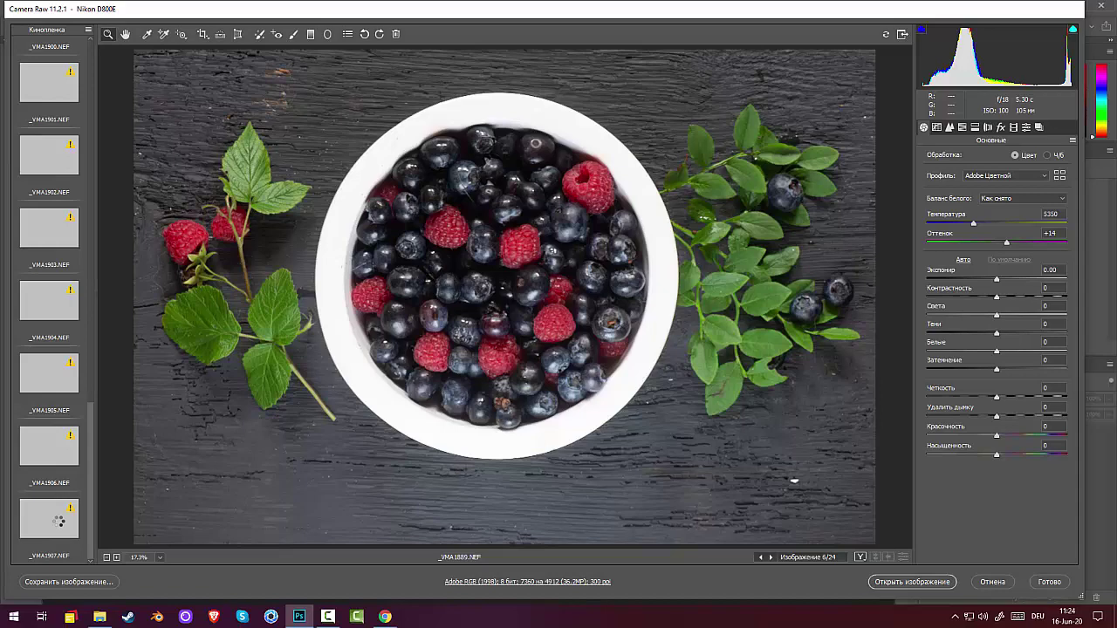
left_click(60, 521)
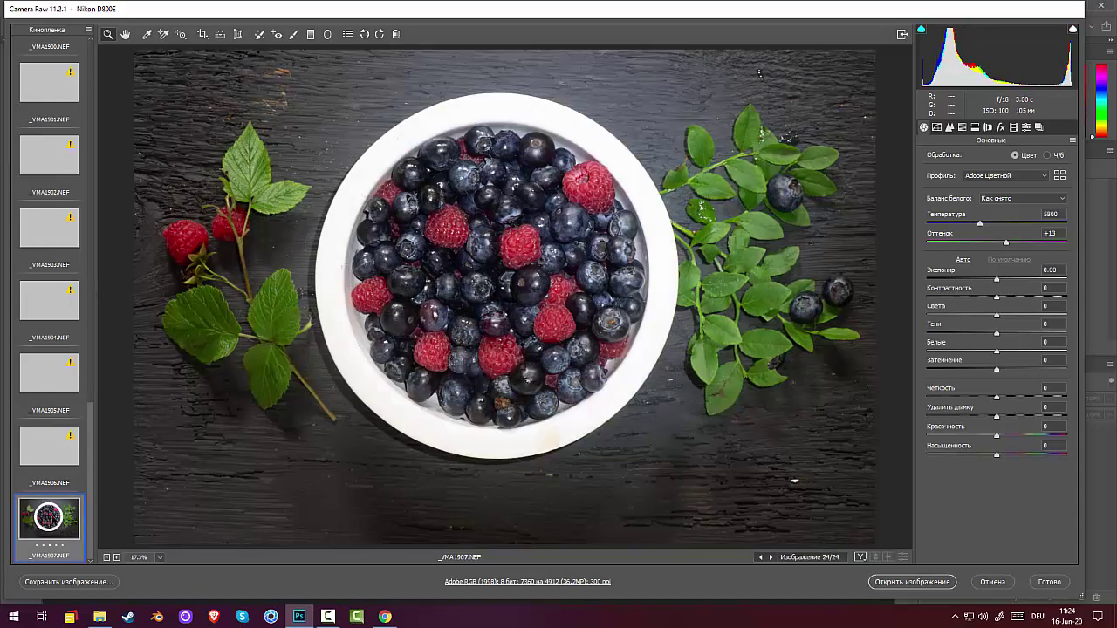
key("ctrl+minus")
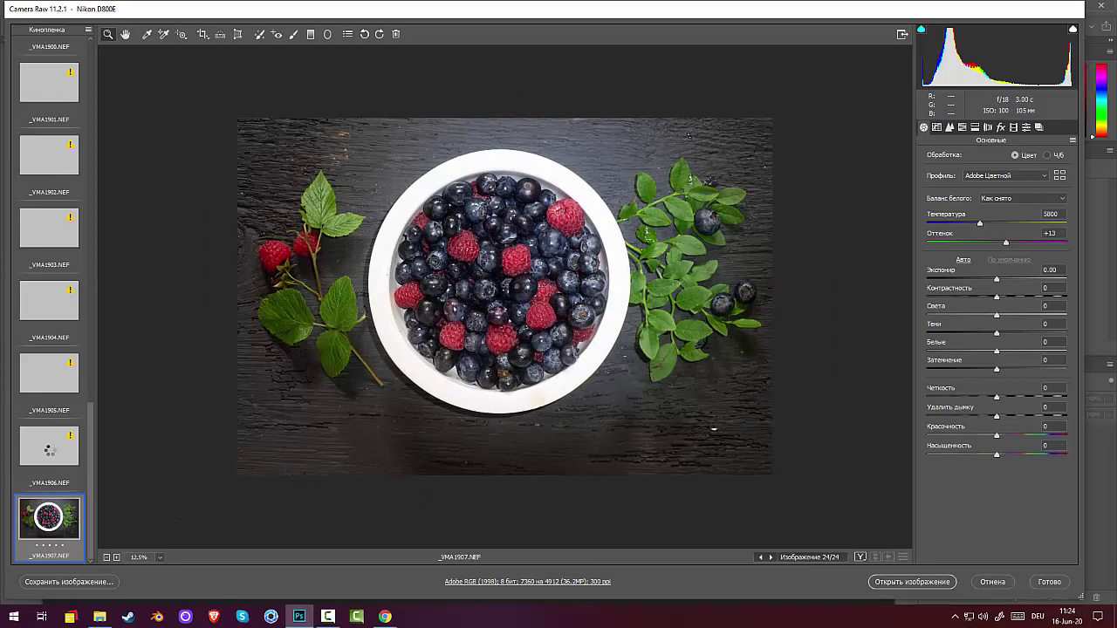
left_click(49, 447)
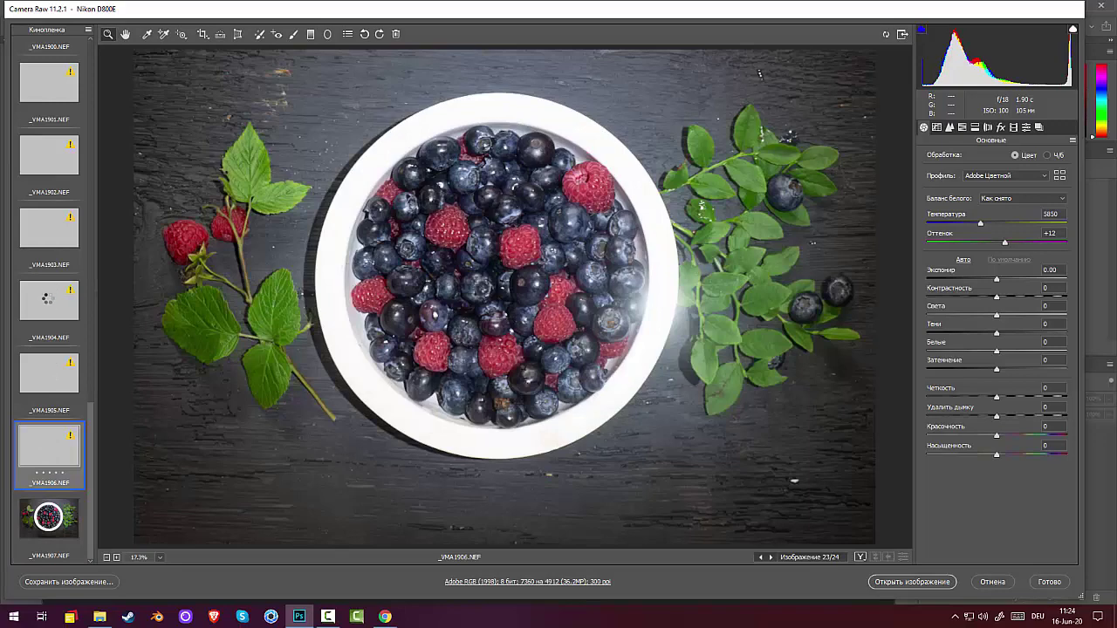
key("Up")
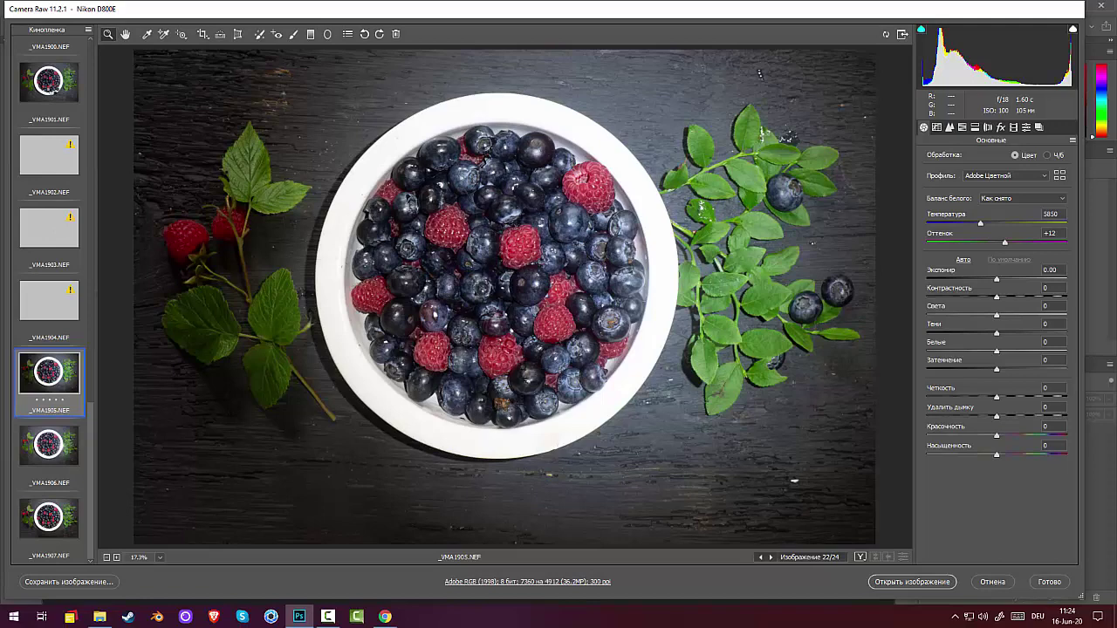
left_click(49, 84)
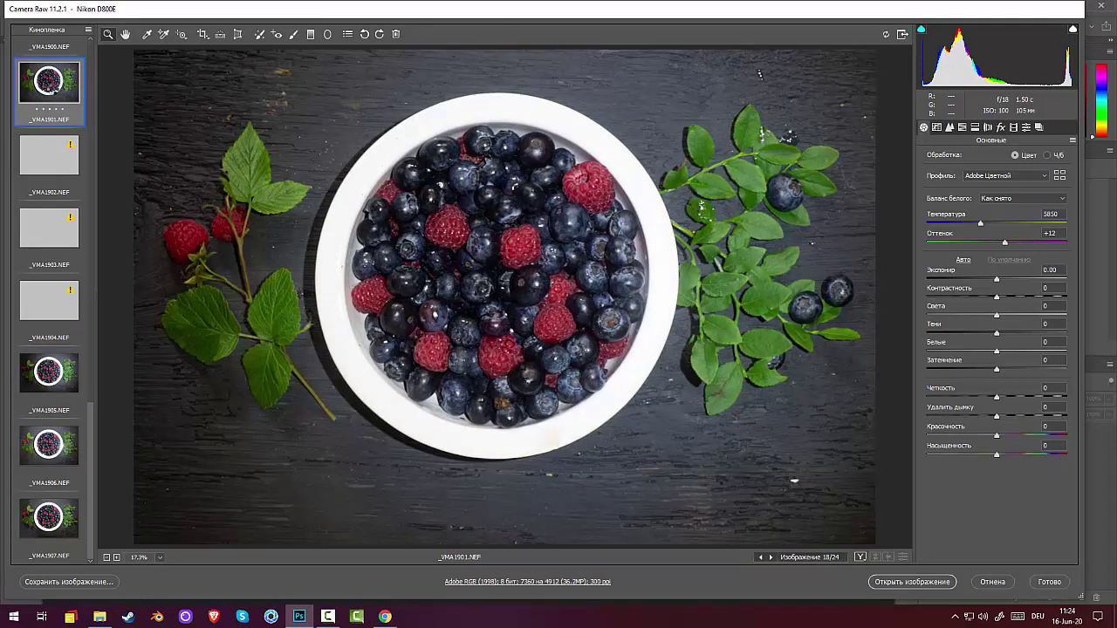
scroll(51, 96, "up", 5)
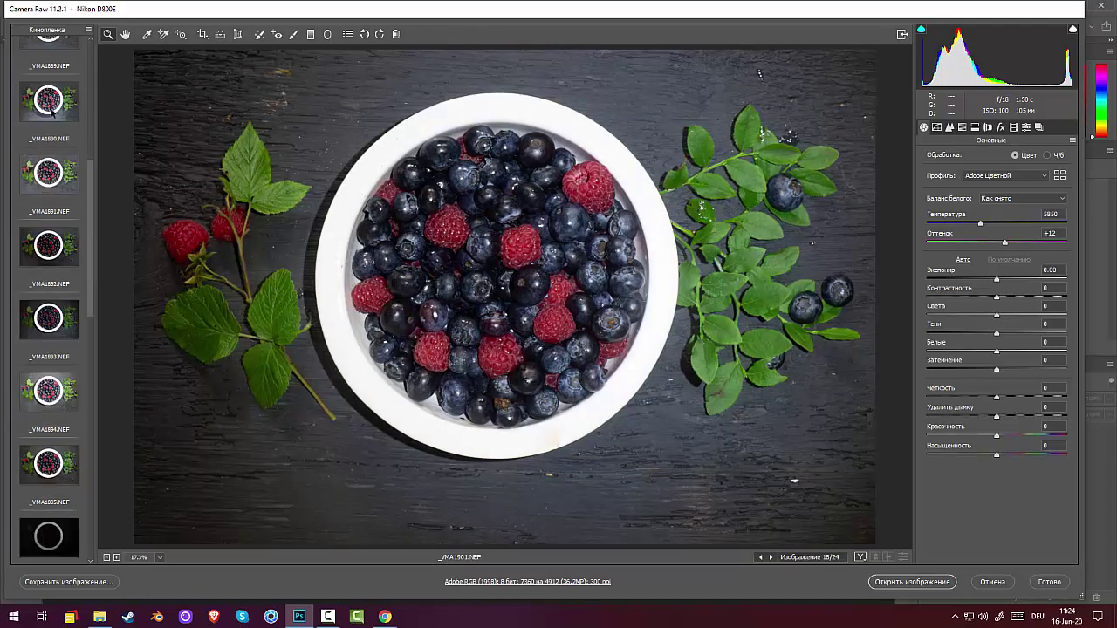
left_click(50, 181)
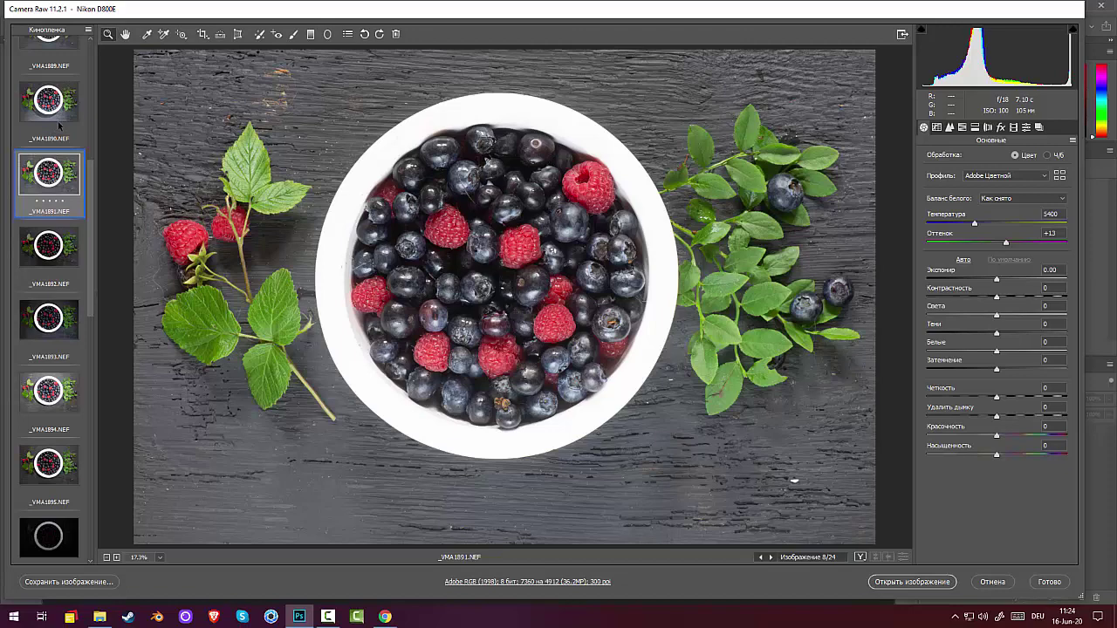
scroll(56, 174, "up", 5)
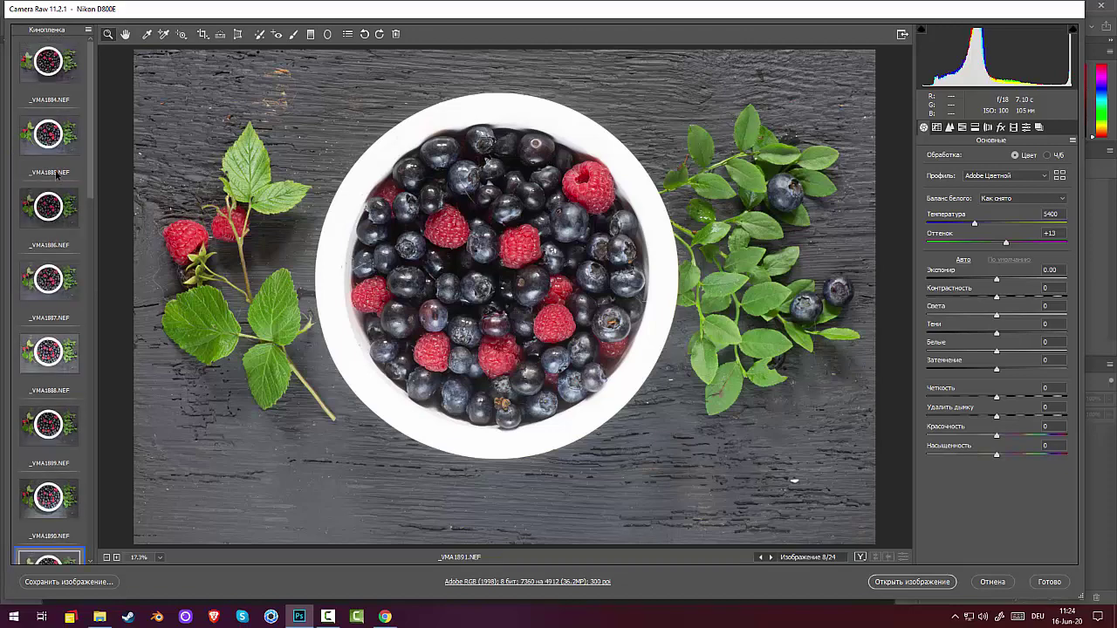
- Compare _VMA1884.NEF with _VMA1885.NEF and give _VMA1884.NEF a five-star rating
left_click(50, 69)
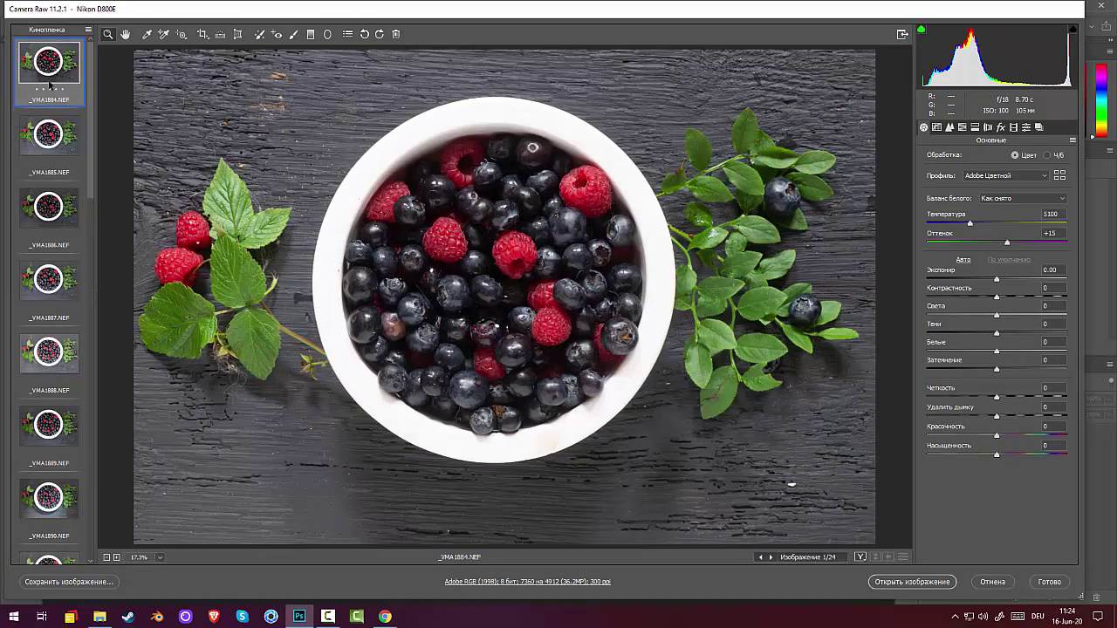
left_click(49, 138)
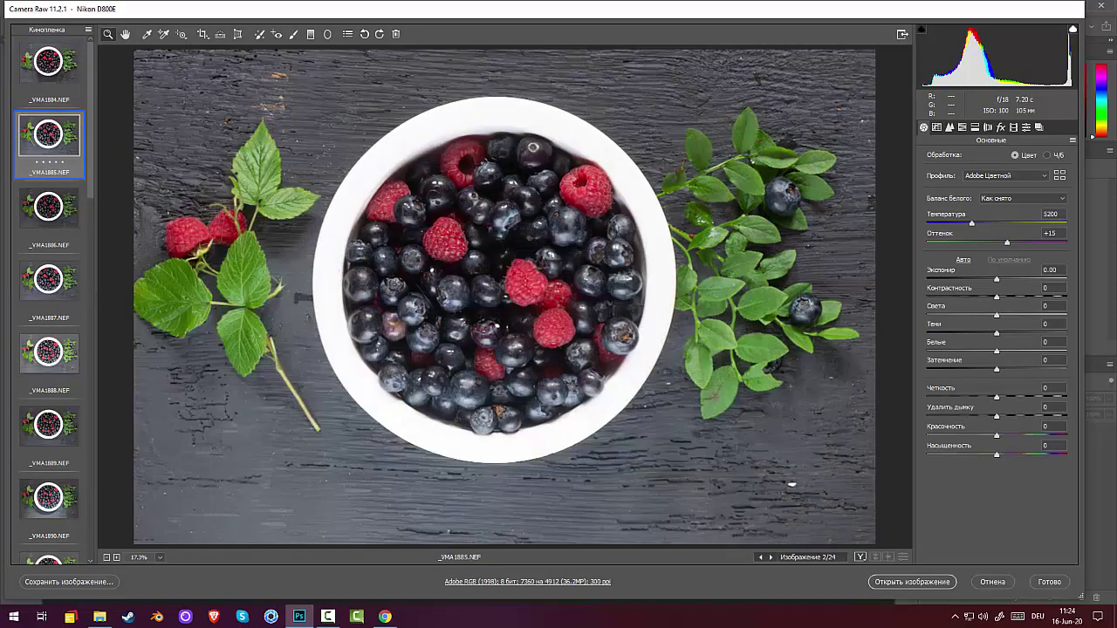
left_click(50, 69)
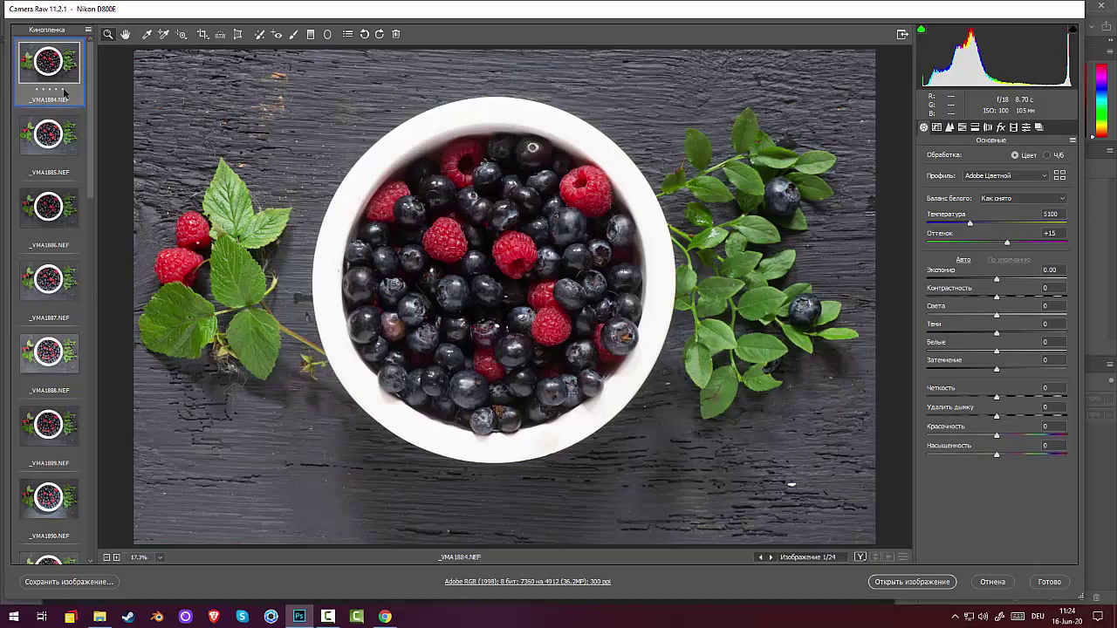
mouse_move(64, 90)
- Compare _VMA1888.NEF with the darker shots at the end of the series and give _VMA1907.NEF a star rating
left_click(46, 367)
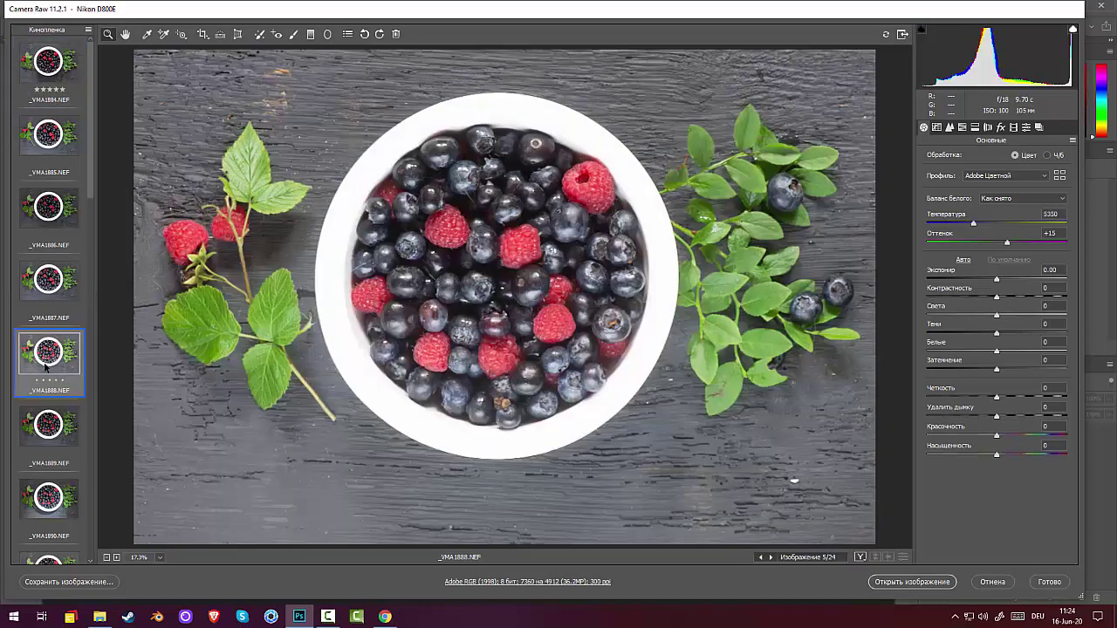
scroll(46, 367, "down", 10)
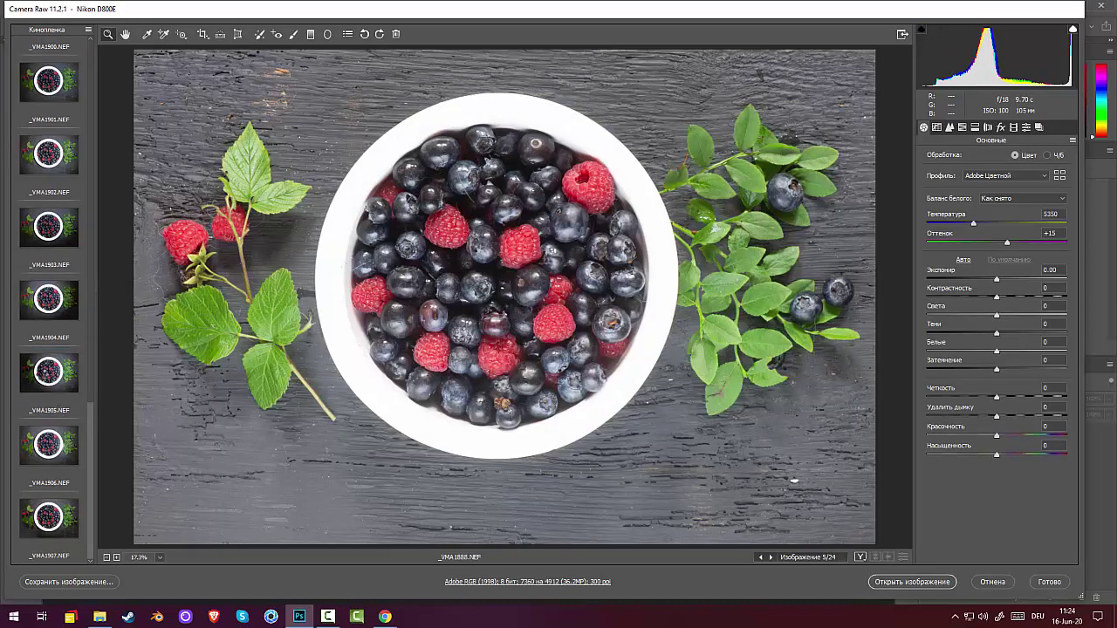
left_click(46, 369)
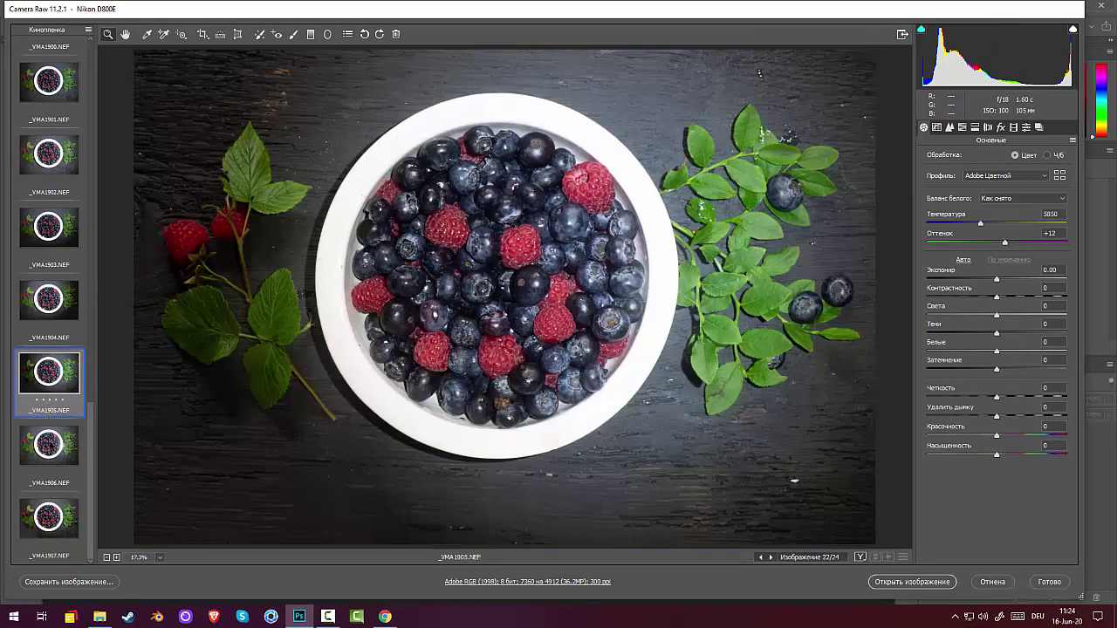
left_click(48, 445)
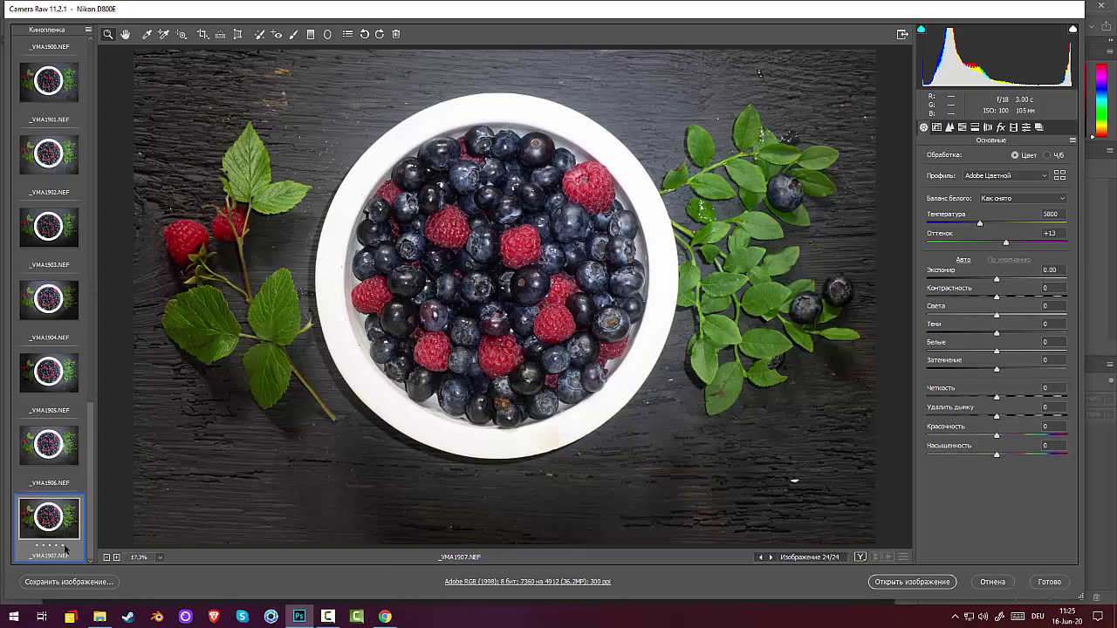
- Select all rated photos in the raw series and open them for editing
scroll(54, 480, "up", 10)
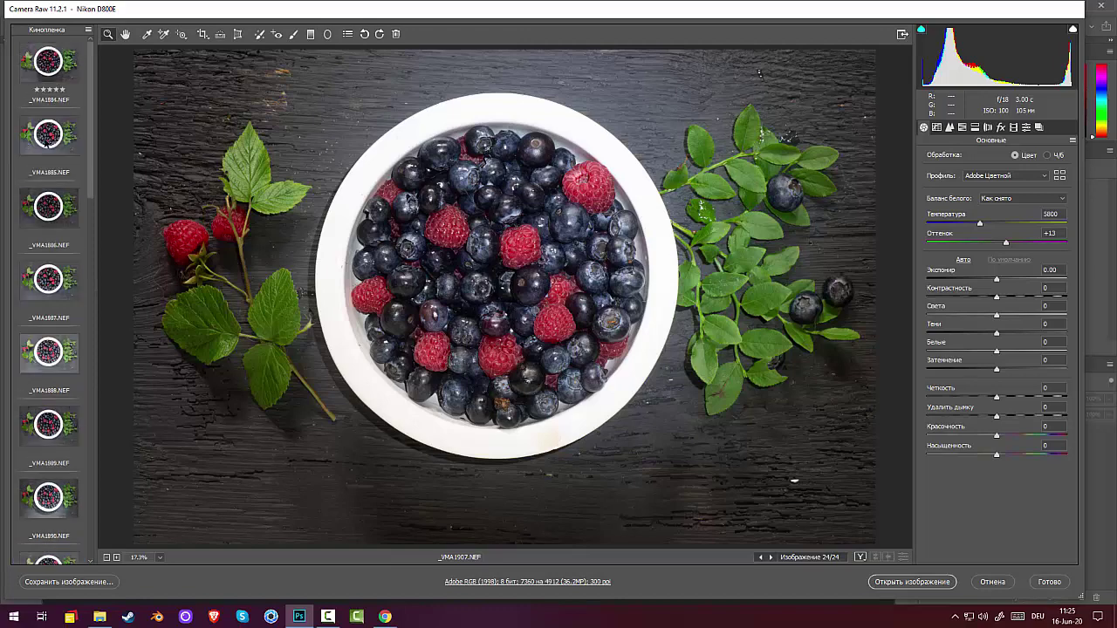
left_click(89, 33)
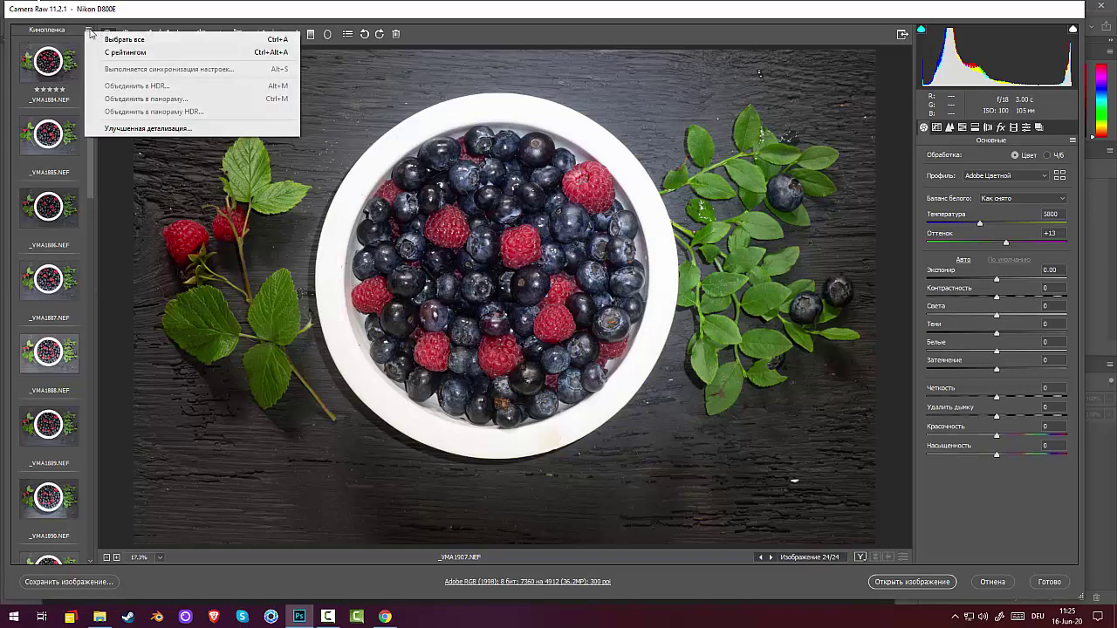
left_click(123, 54)
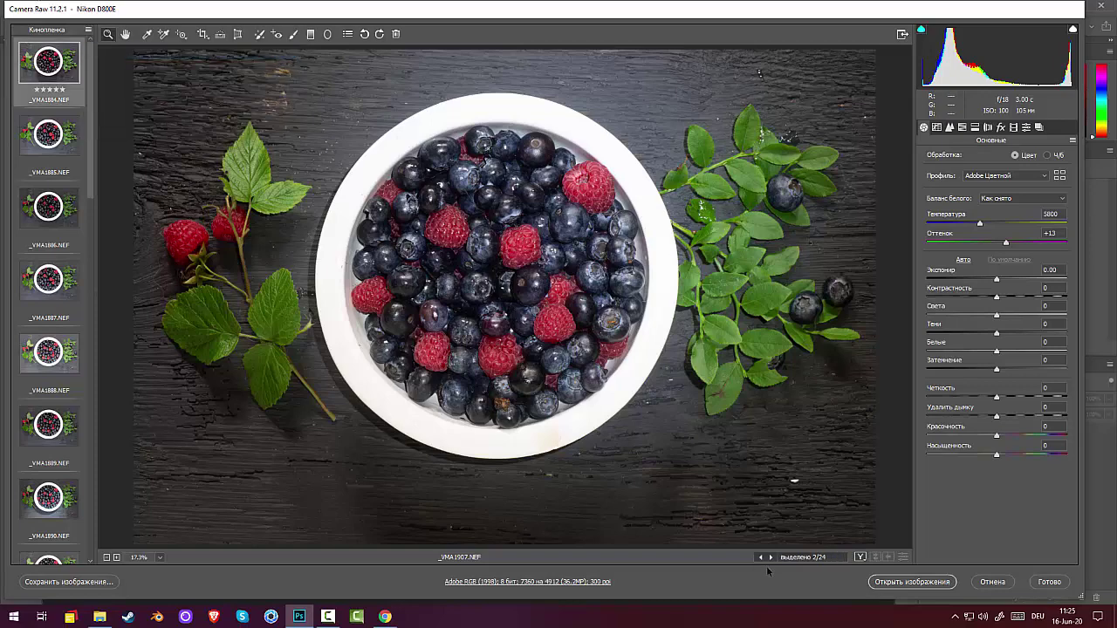
left_click(930, 582)
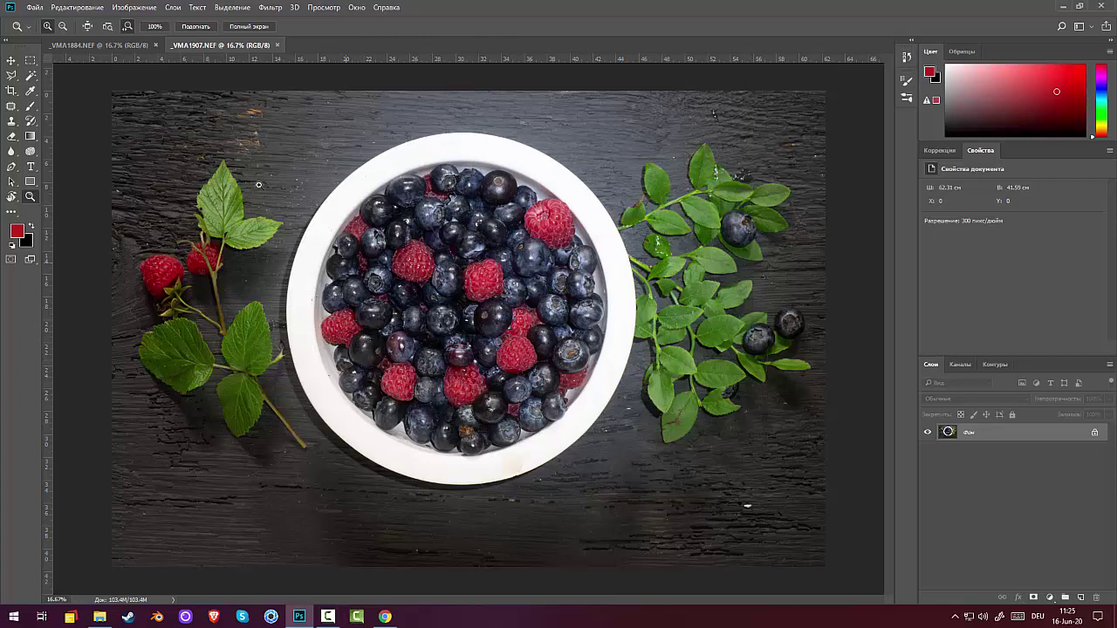
- Copy the entire _VMA1884.NEF image and paste it as a new layer into _VMA1907.NEF
left_click(124, 46)
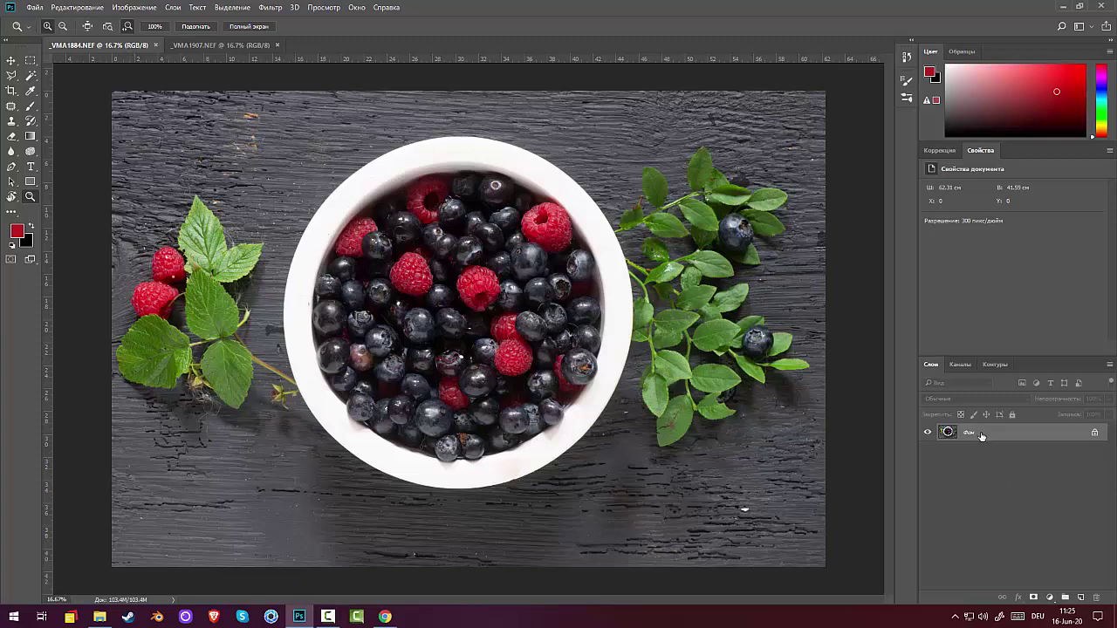
key("ctrl+a")
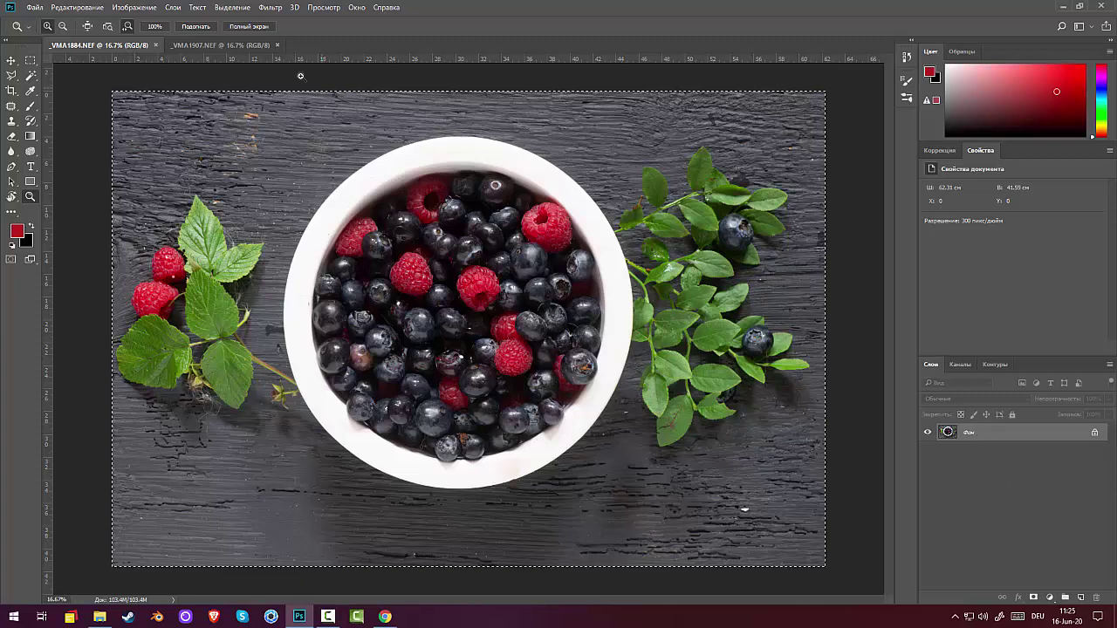
left_click(199, 46)
key("ctrl+v")
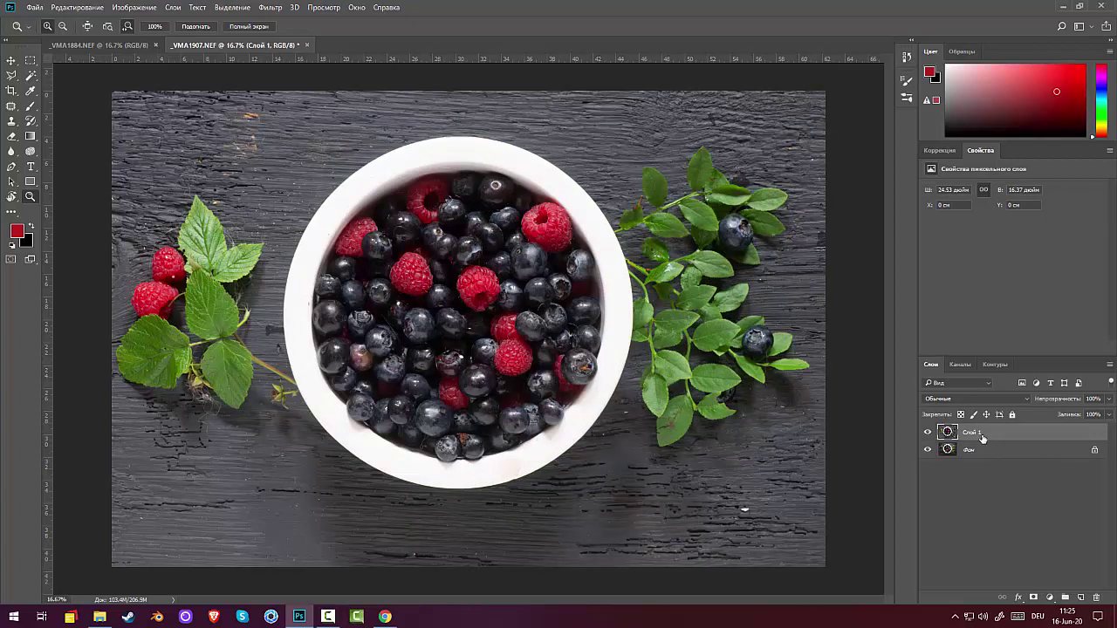
- Add a black mask to the pasted layer and reveal its bowl with a soft round white brush of 1811 px at 100% opacity
left_click(1033, 600, "alt")
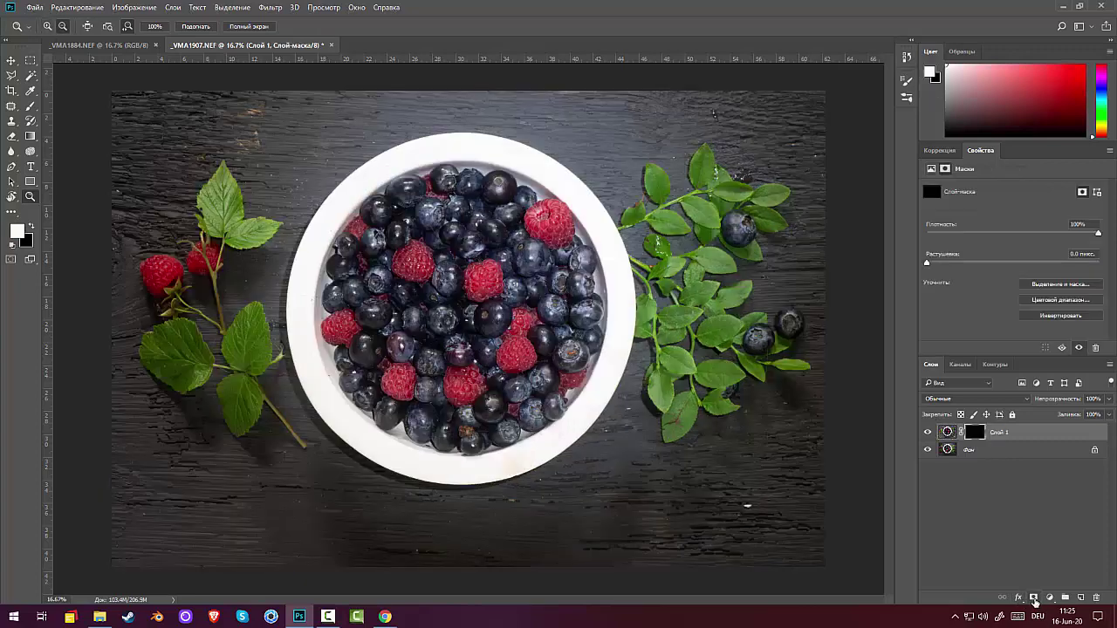
left_click(30, 106)
mouse_move(425, 251)
left_mouse_down()
mouse_move(451, 321)
mouse_move(423, 190)
mouse_move(393, 268)
mouse_move(379, 238)
mouse_move(416, 205)
mouse_move(378, 343)
mouse_move(394, 306)
mouse_move(374, 281)
mouse_move(349, 363)
mouse_move(360, 297)
mouse_move(346, 386)
mouse_move(369, 361)
mouse_move(373, 267)
mouse_move(337, 400)
mouse_move(356, 299)
mouse_move(372, 386)
mouse_move(404, 424)
mouse_move(452, 417)
mouse_move(523, 373)
mouse_move(543, 328)
mouse_move(541, 395)
mouse_move(566, 385)
mouse_move(565, 247)
mouse_move(543, 193)
mouse_move(540, 315)
mouse_move(516, 311)
mouse_move(557, 155)
mouse_move(512, 201)
mouse_move(508, 166)
mouse_move(483, 157)
mouse_move(312, 319)
mouse_move(351, 332)
mouse_move(376, 303)
mouse_move(529, 302)
mouse_move(545, 430)
mouse_move(486, 454)
mouse_move(477, 473)
mouse_move(437, 441)
mouse_move(400, 466)
mouse_move(370, 455)
mouse_move(353, 486)
mouse_move(312, 479)
mouse_move(370, 455)
mouse_move(326, 493)
mouse_move(486, 386)
mouse_move(586, 337)
mouse_move(544, 405)
mouse_move(441, 123)
mouse_move(448, 250)
mouse_move(558, 288)
mouse_move(498, 419)
left_mouse_up()
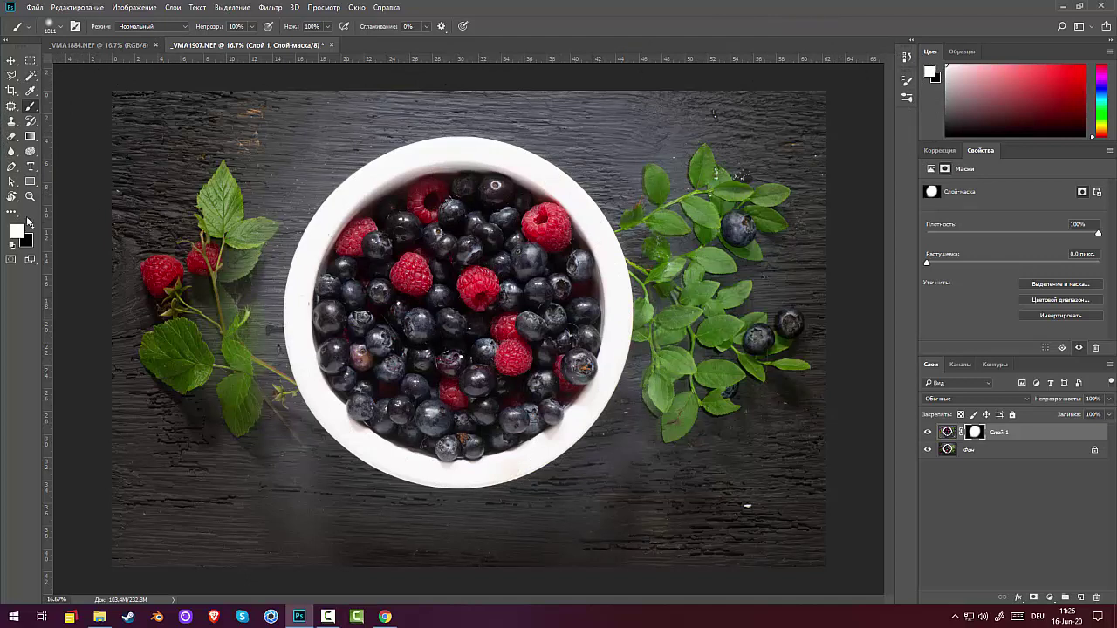
- Paint black on the layer mask with a soft 480 px brush over the raspberry leaves and stem left of the bowl
left_click(31, 227)
right_click(443, 338)
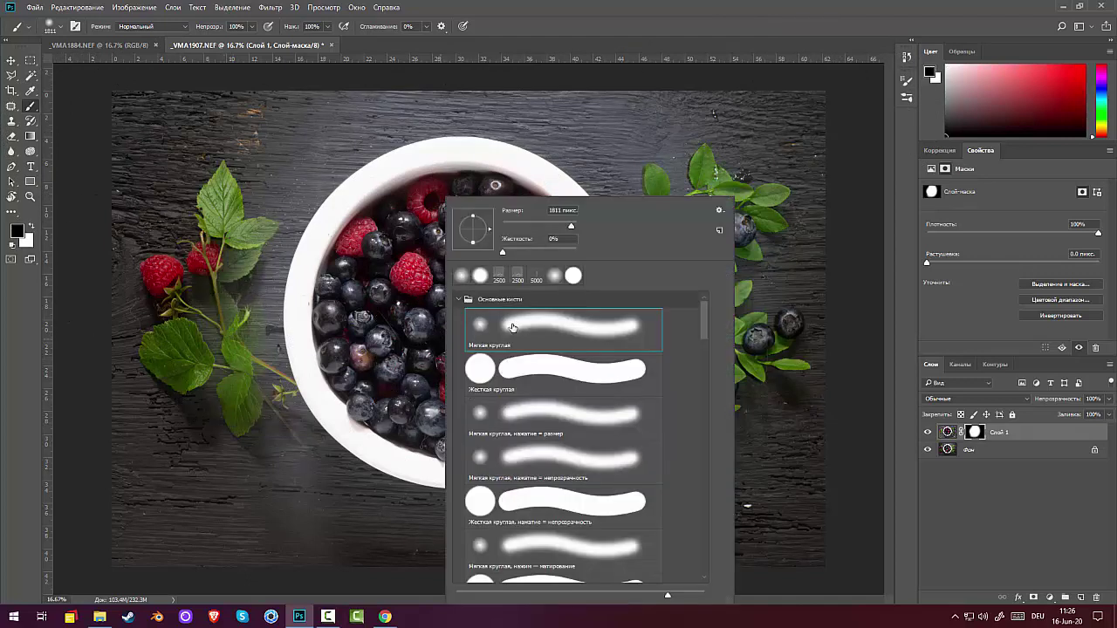
left_click_drag(570, 229, 550, 232)
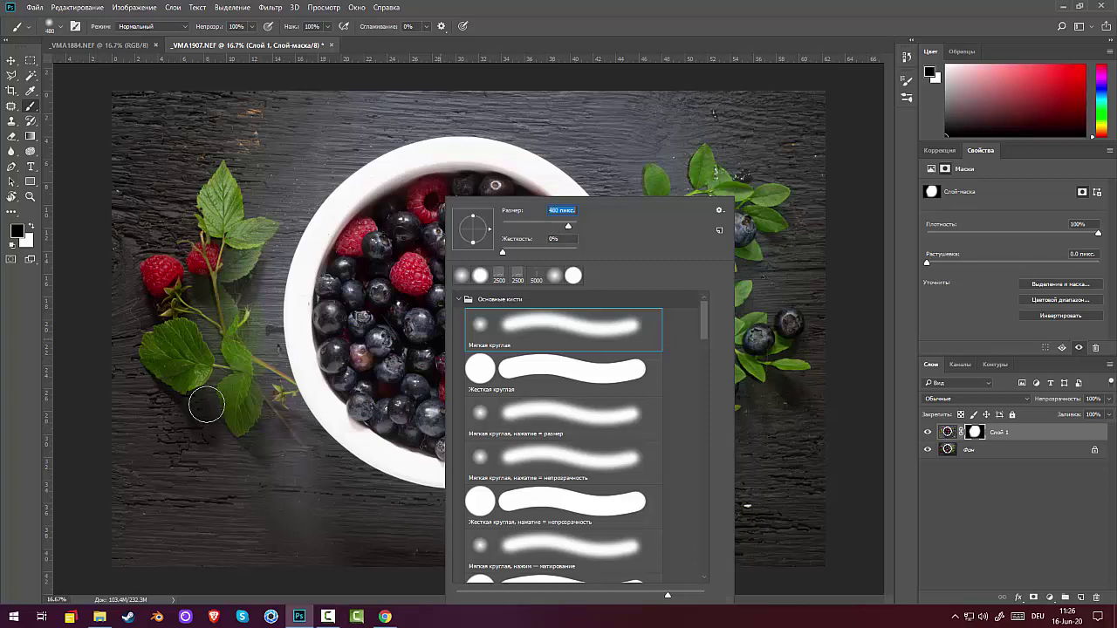
left_click(254, 389)
mouse_move(266, 379)
left_mouse_down()
mouse_move(265, 347)
mouse_move(260, 377)
mouse_move(255, 347)
mouse_move(252, 371)
mouse_move(236, 309)
mouse_move(225, 340)
mouse_move(200, 325)
left_mouse_up()
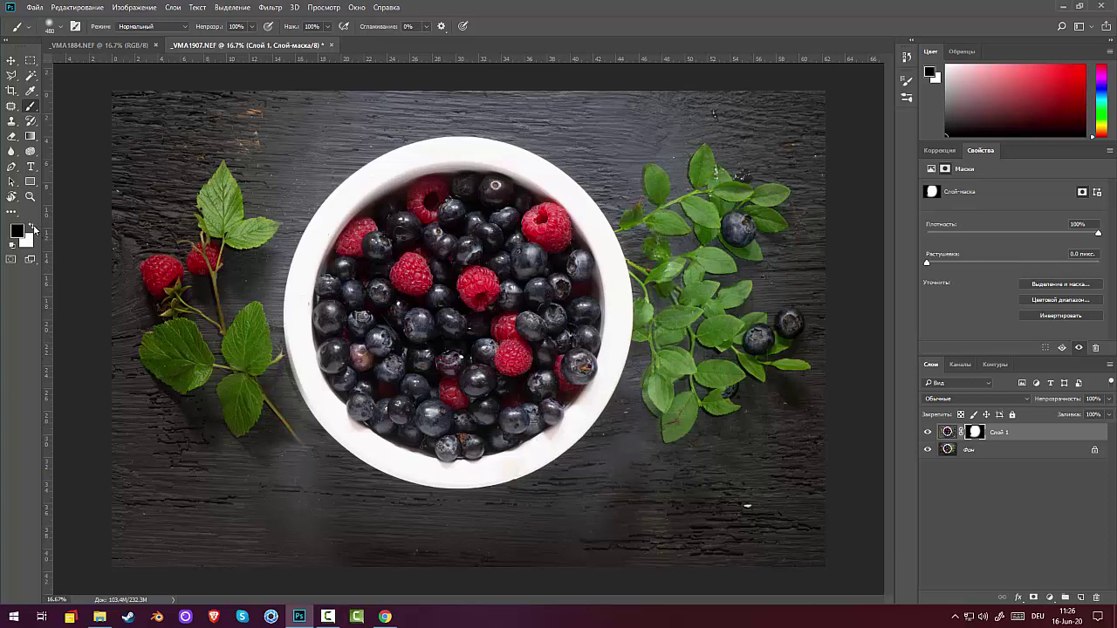
- Refine the mask along the bowl's lower-left rim, alternating black and white with a 102 px brush at 91% hardness
left_click(33, 226)
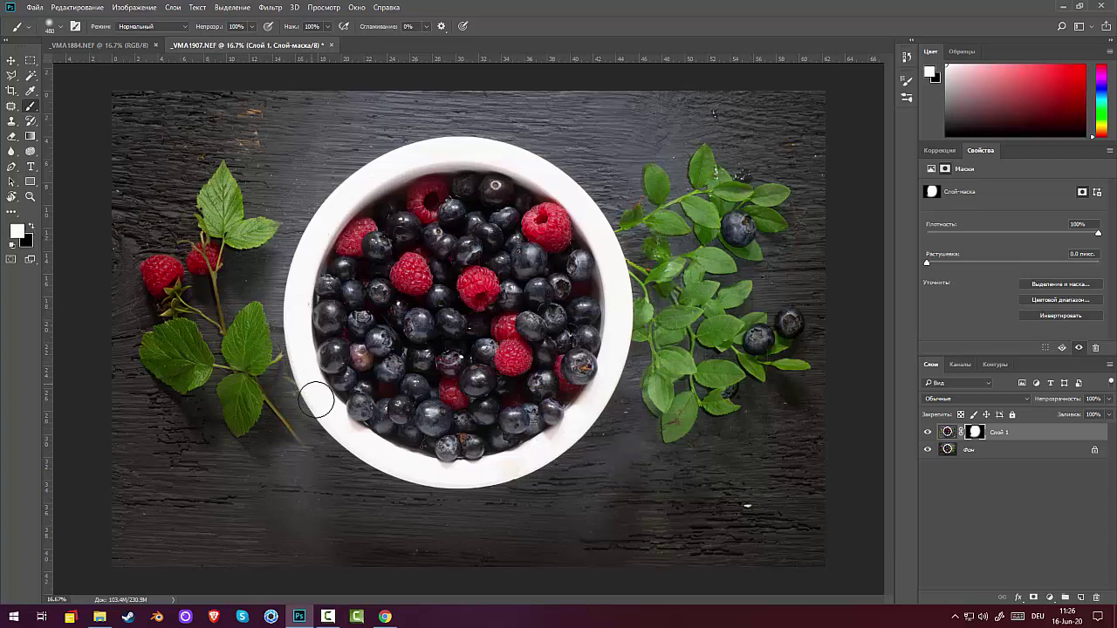
left_click(31, 228)
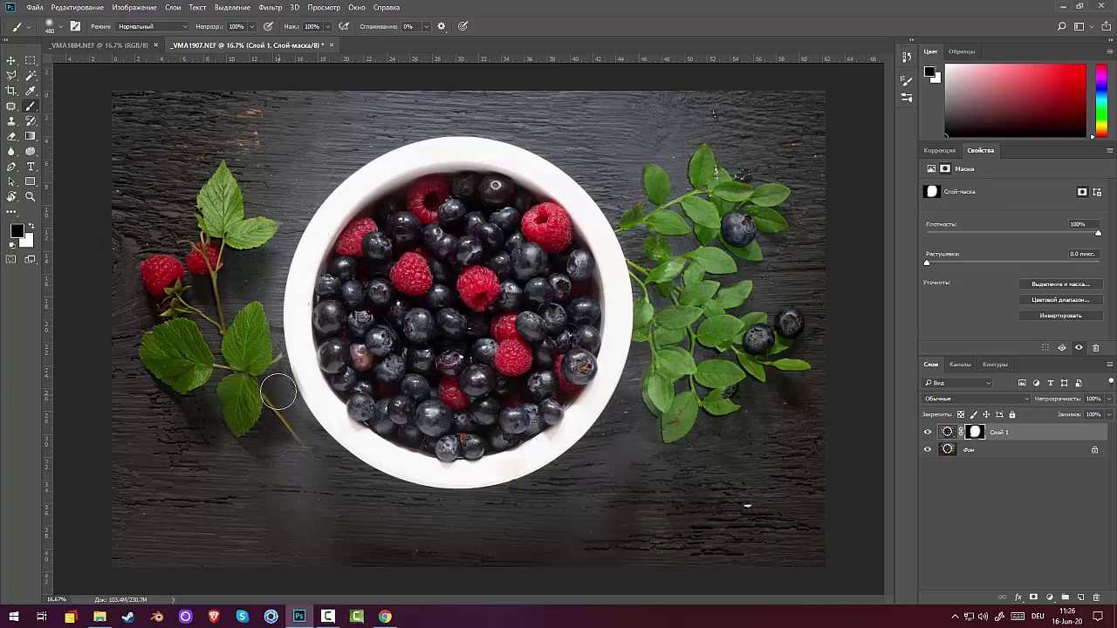
right_click(387, 396)
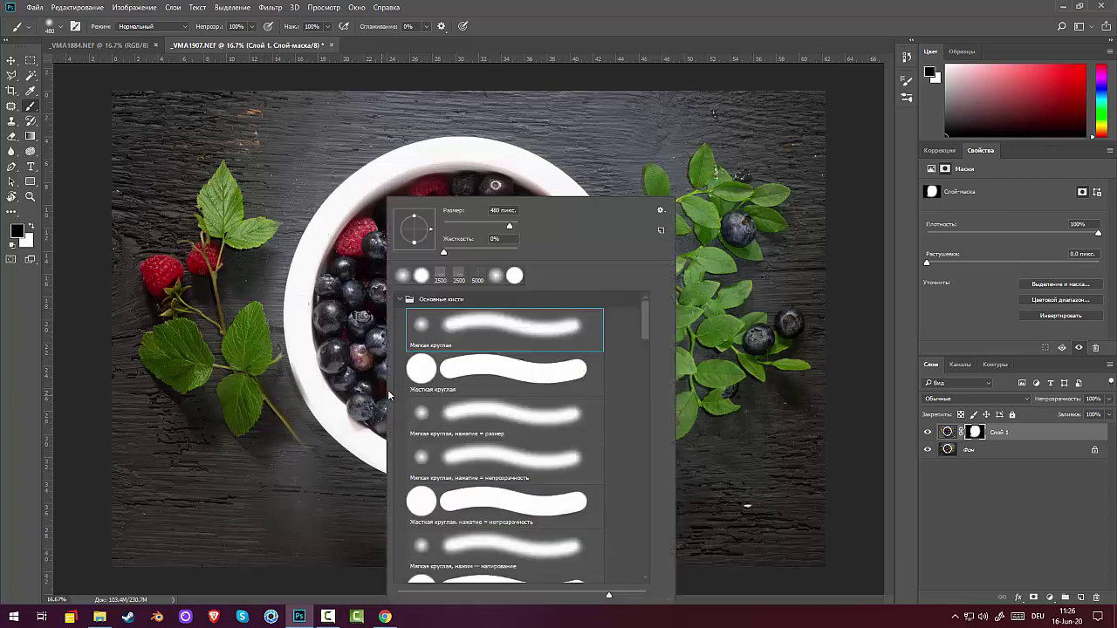
left_click(448, 253)
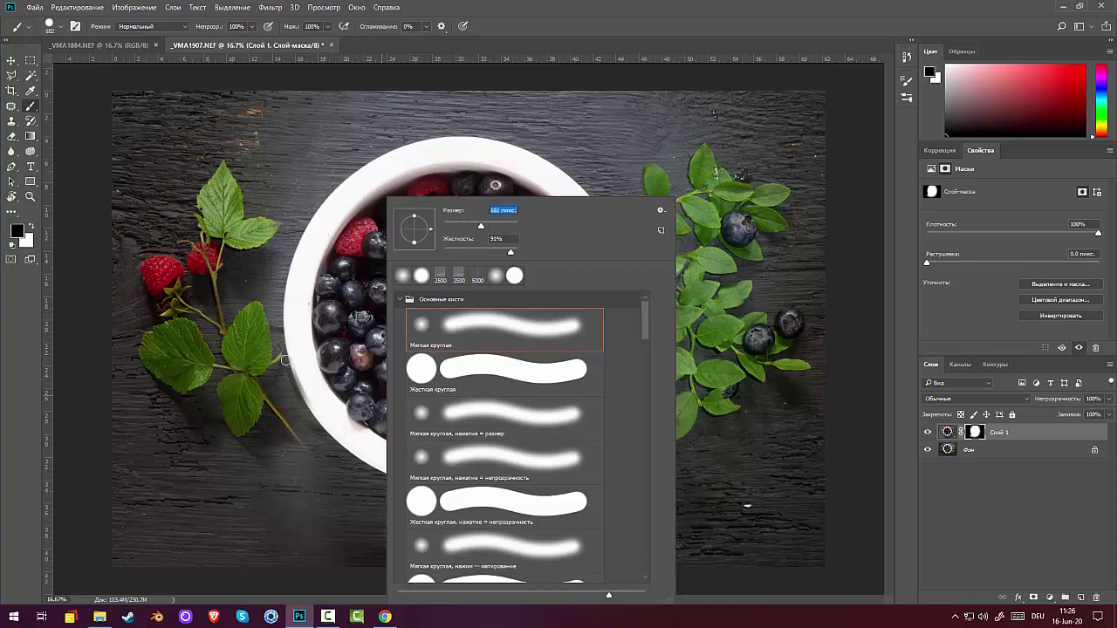
key("Return")
left_click(32, 226)
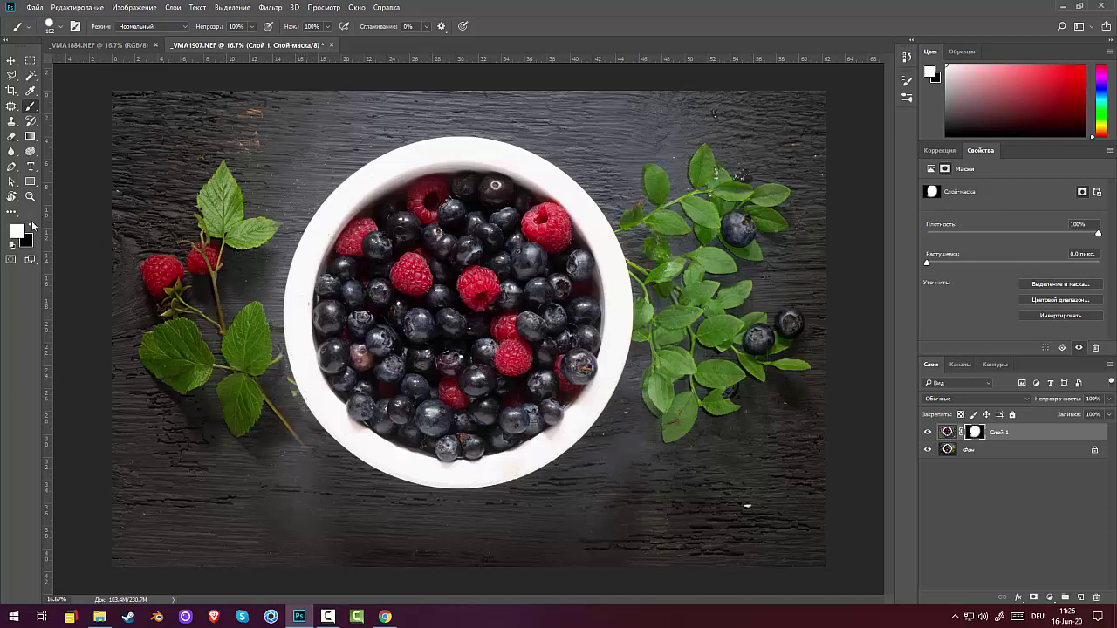
left_click(32, 226)
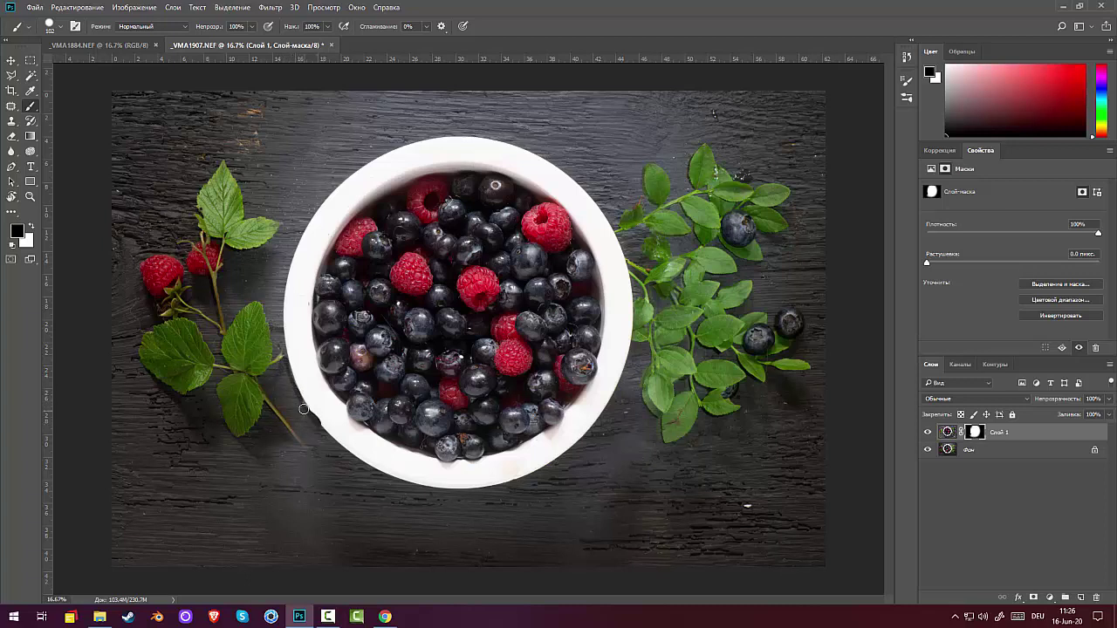
left_click(32, 227)
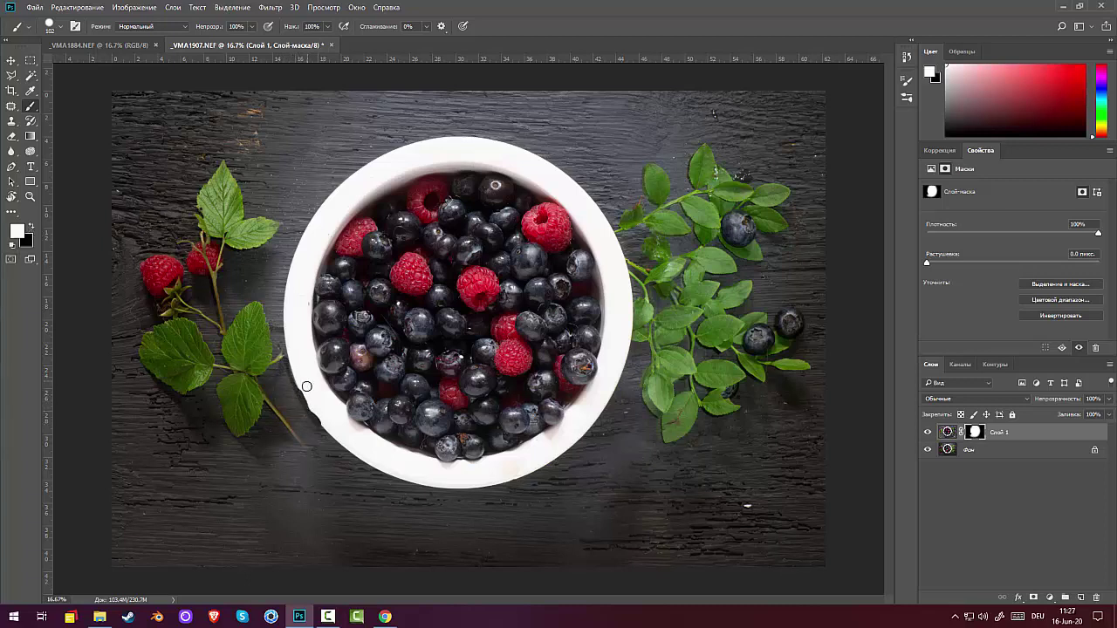
left_click_drag(307, 386, 296, 362)
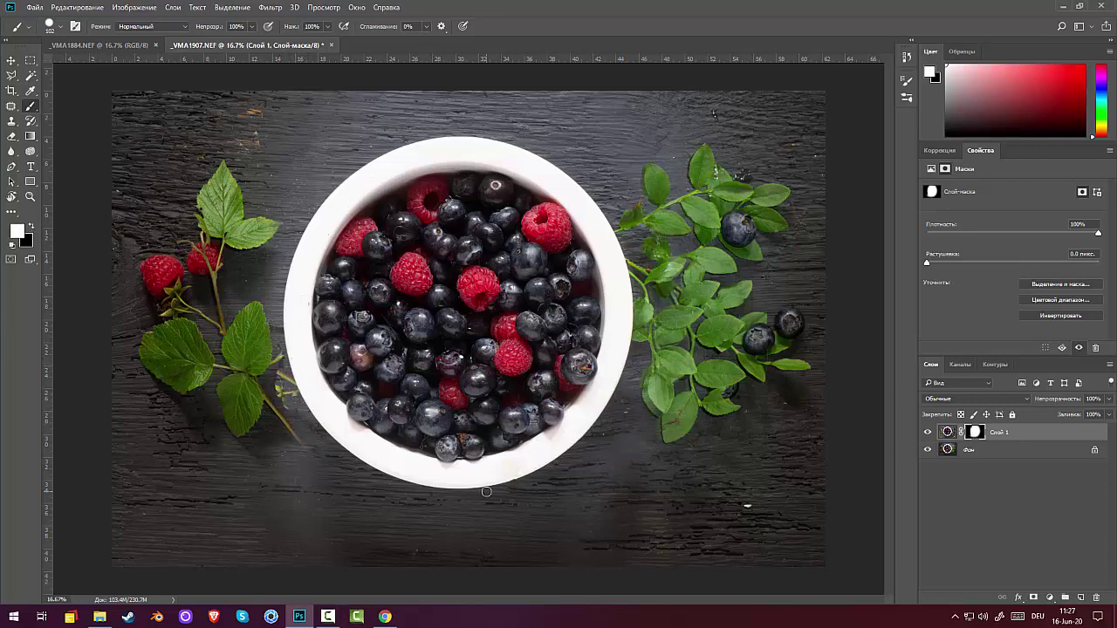
- Mask out the leftover stem fragments beside the bowl's lower-left rim with a black 228 px brush at 30% hardness
key("ctrl+minus")
key("ctrl+minus")
key("ctrl+plus")
key("ctrl+plus")
key("ctrl+plus")
key("ctrl+plus")
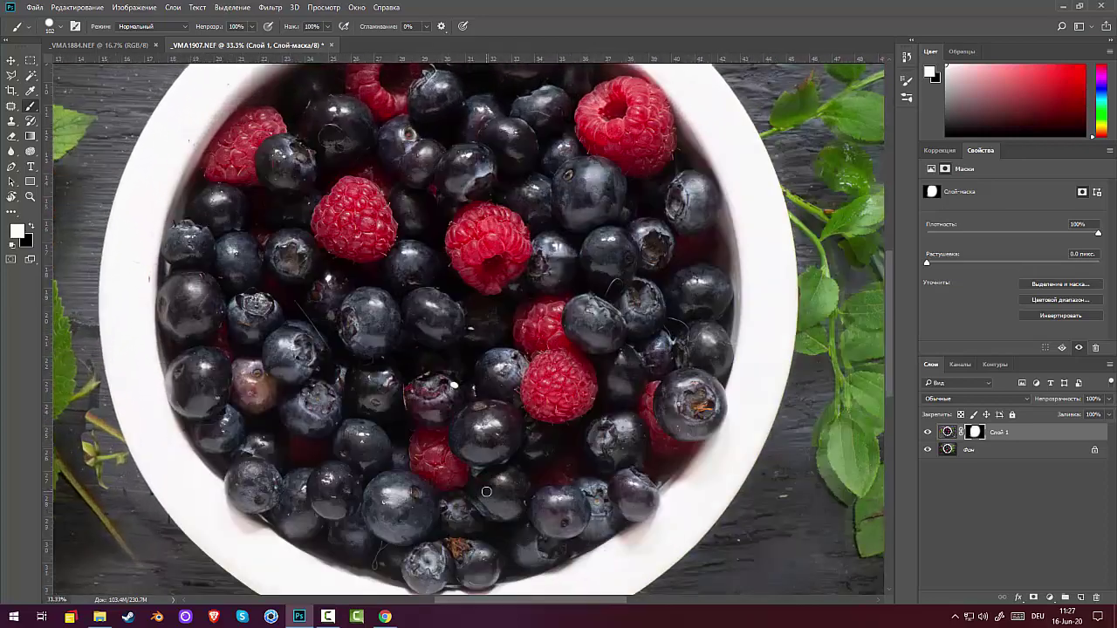
left_click_drag(402, 382, 504, 286)
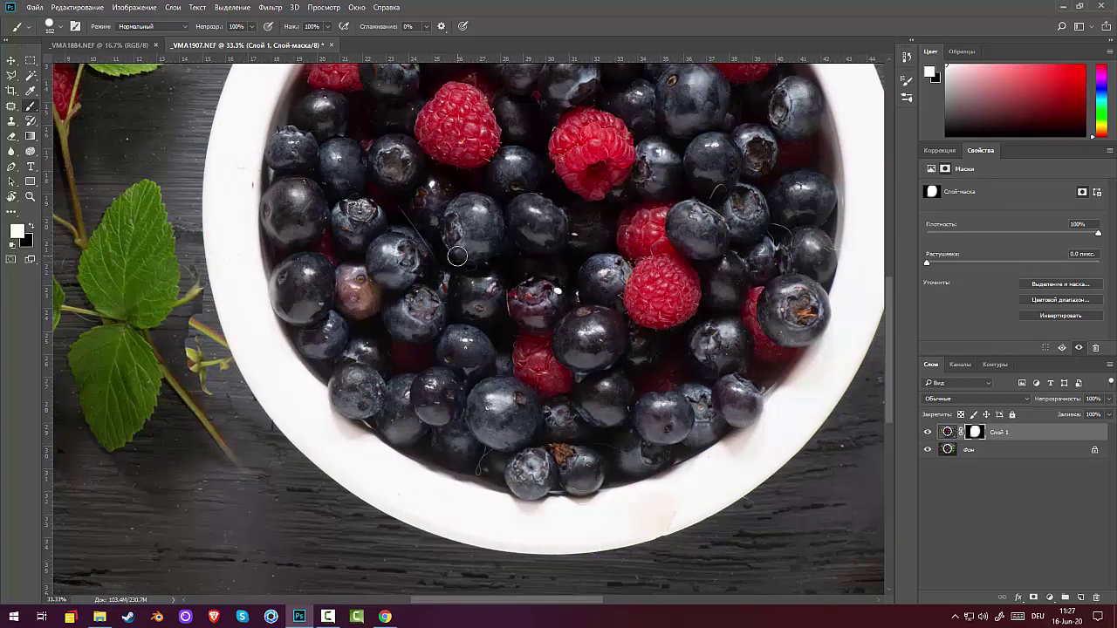
right_click(457, 255)
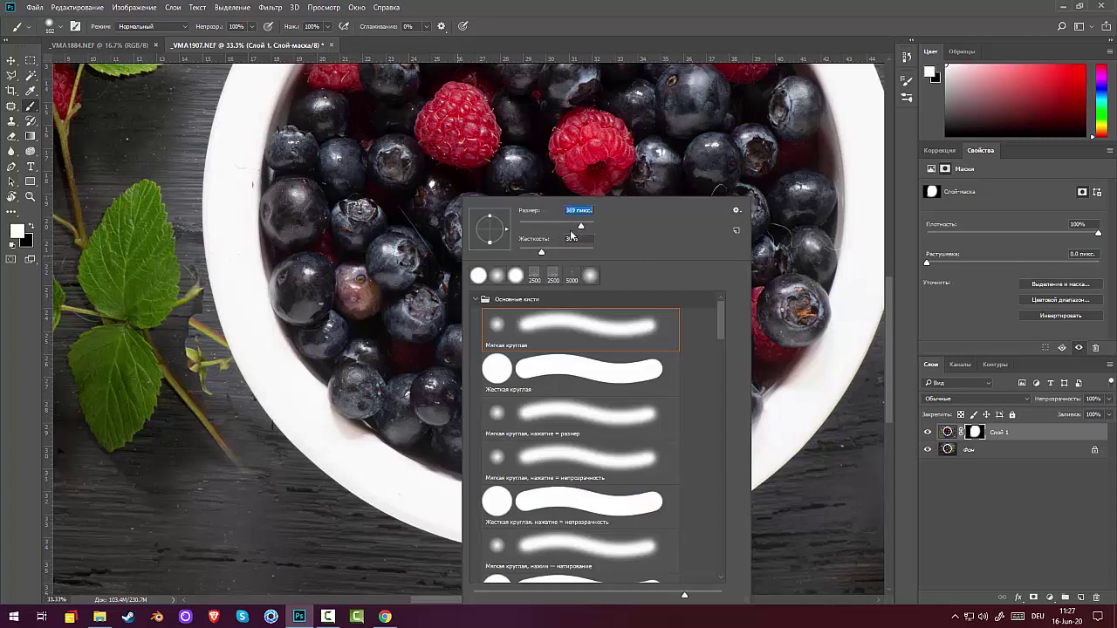
left_click(31, 226)
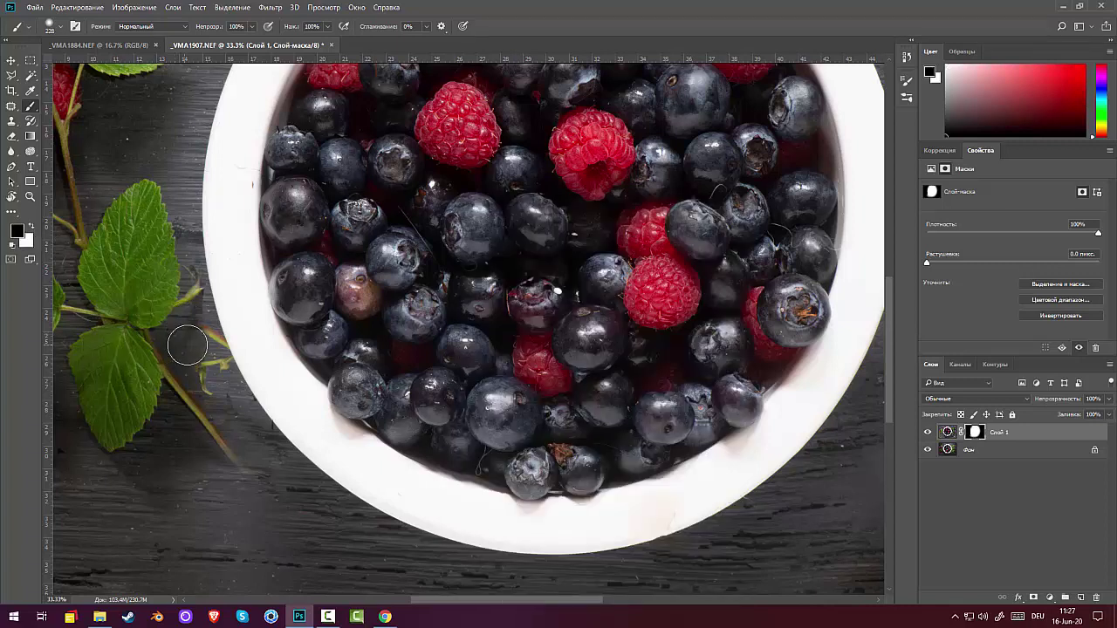
mouse_move(191, 355)
left_mouse_down()
mouse_move(207, 389)
mouse_move(195, 349)
mouse_move(211, 375)
left_mouse_up()
- Mask the pasted layer off the blueberry sprig in black, and restore the bowl's right rim in white
left_click_drag(638, 375, 68, 432)
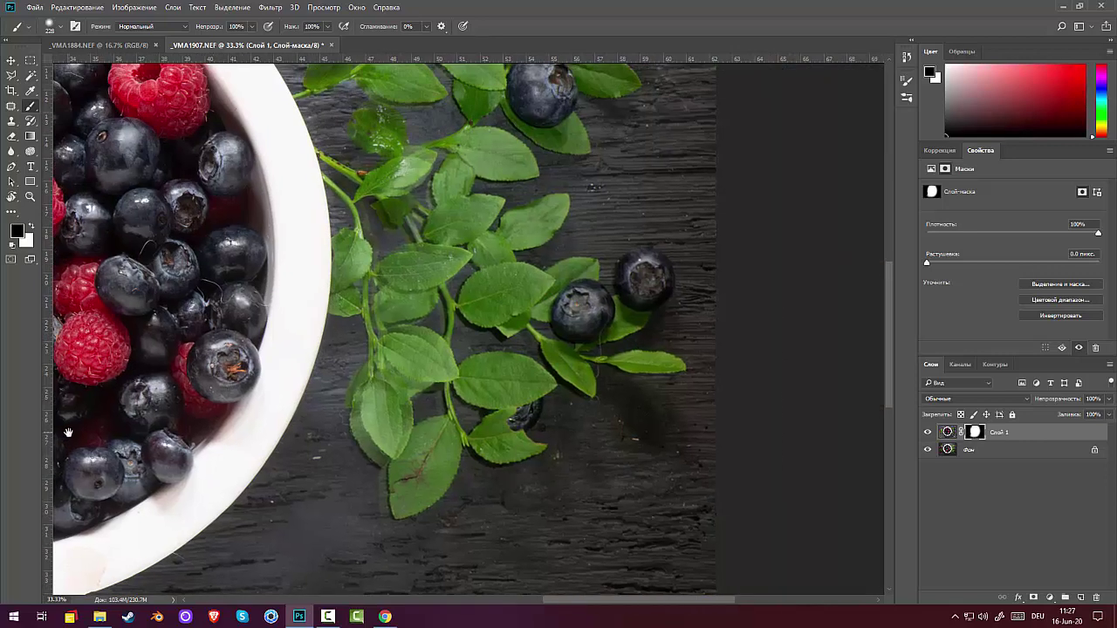
mouse_move(367, 279)
left_mouse_down()
mouse_move(366, 377)
mouse_move(372, 494)
mouse_move(391, 308)
mouse_move(445, 247)
mouse_move(442, 309)
mouse_move(389, 141)
mouse_move(365, 145)
mouse_move(355, 192)
mouse_move(342, 146)
mouse_move(350, 222)
mouse_move(355, 118)
mouse_move(383, 120)
left_mouse_up()
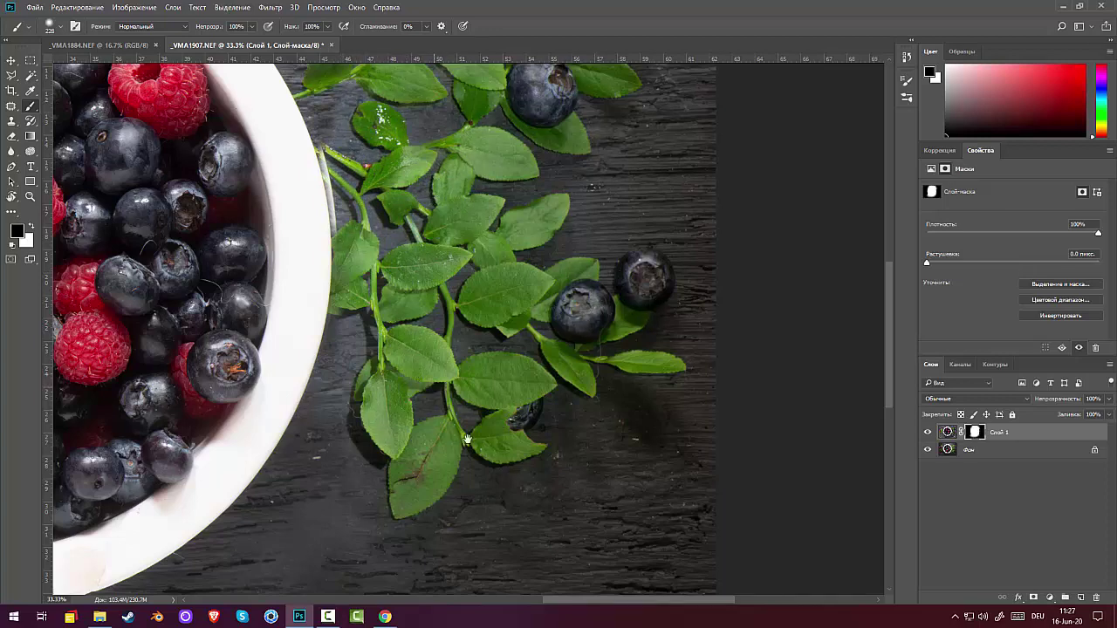
left_click_drag(478, 334, 539, 480)
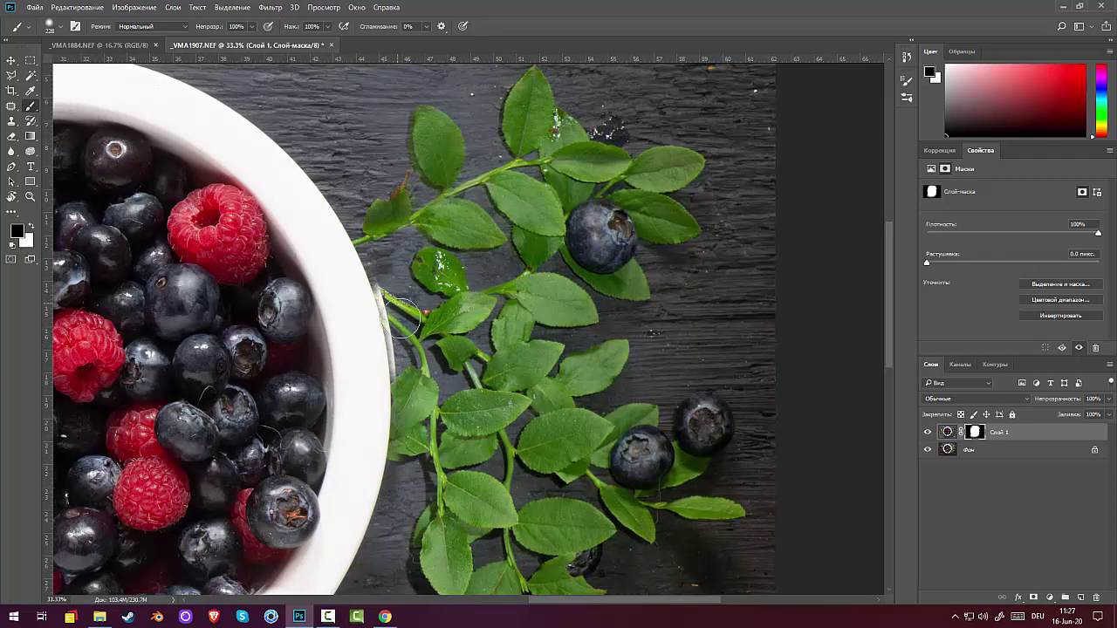
mouse_move(397, 377)
left_mouse_down()
mouse_move(374, 411)
mouse_move(369, 456)
mouse_move(376, 354)
mouse_move(346, 247)
mouse_move(236, 130)
mouse_move(206, 122)
left_mouse_up()
left_click(32, 225)
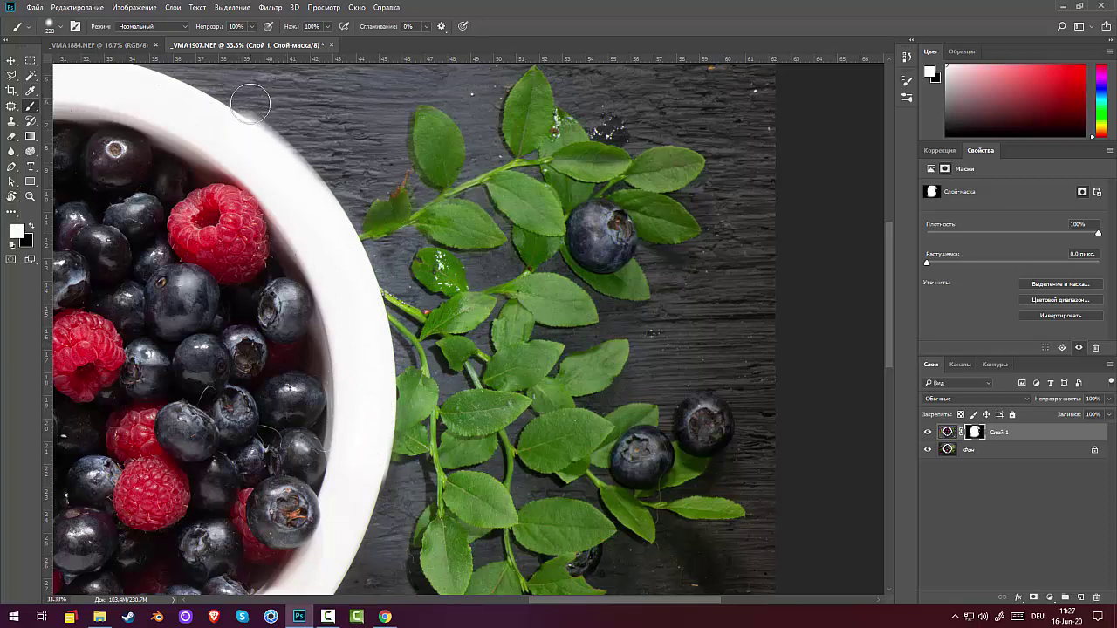
mouse_move(277, 144)
left_mouse_down()
mouse_move(320, 230)
mouse_move(322, 204)
mouse_move(356, 279)
mouse_move(319, 174)
mouse_move(375, 358)
mouse_move(364, 264)
mouse_move(387, 364)
mouse_move(373, 539)
left_mouse_up()
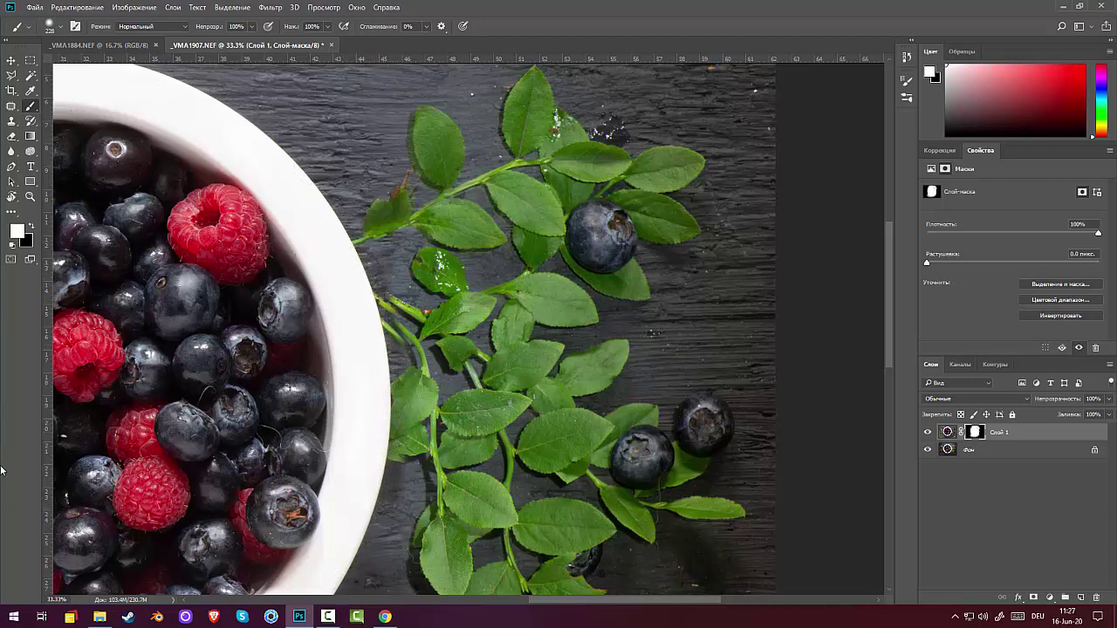
- Clean up the mask where the sprig's stems meet the bowl, using a smaller, harder brush in black and white
right_click(533, 210)
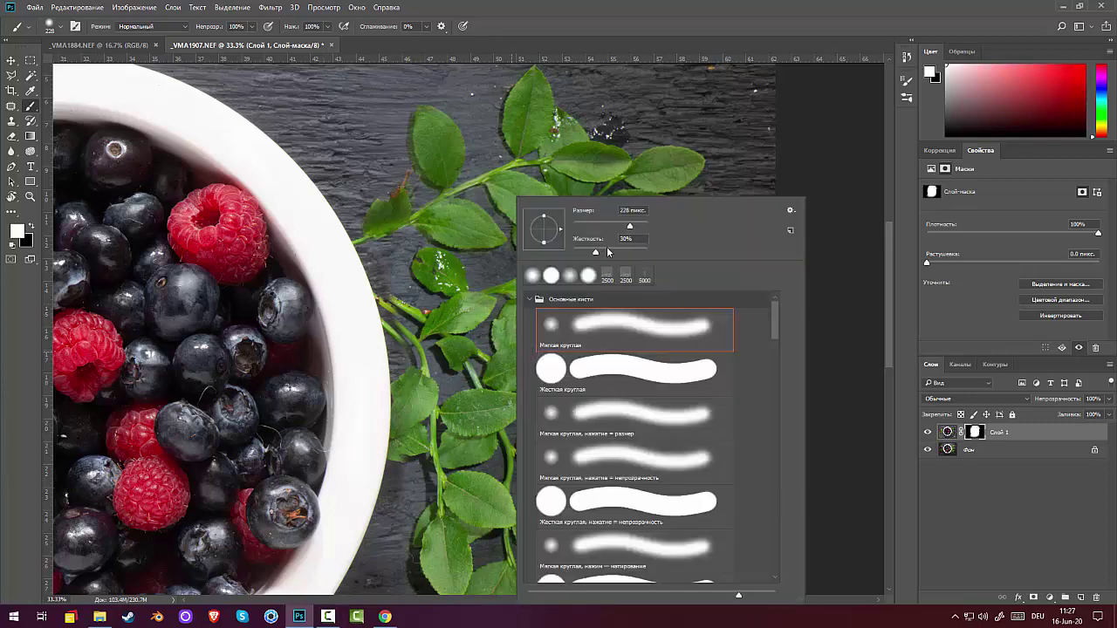
left_click_drag(636, 227, 629, 253)
left_click(31, 227)
left_click(30, 227)
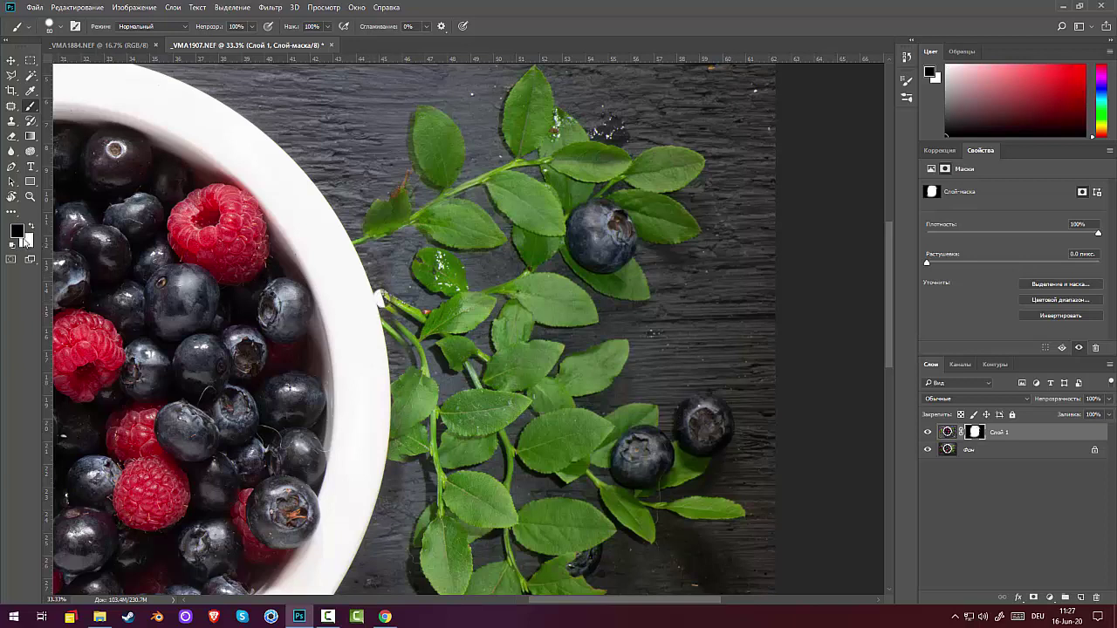
left_click(33, 226)
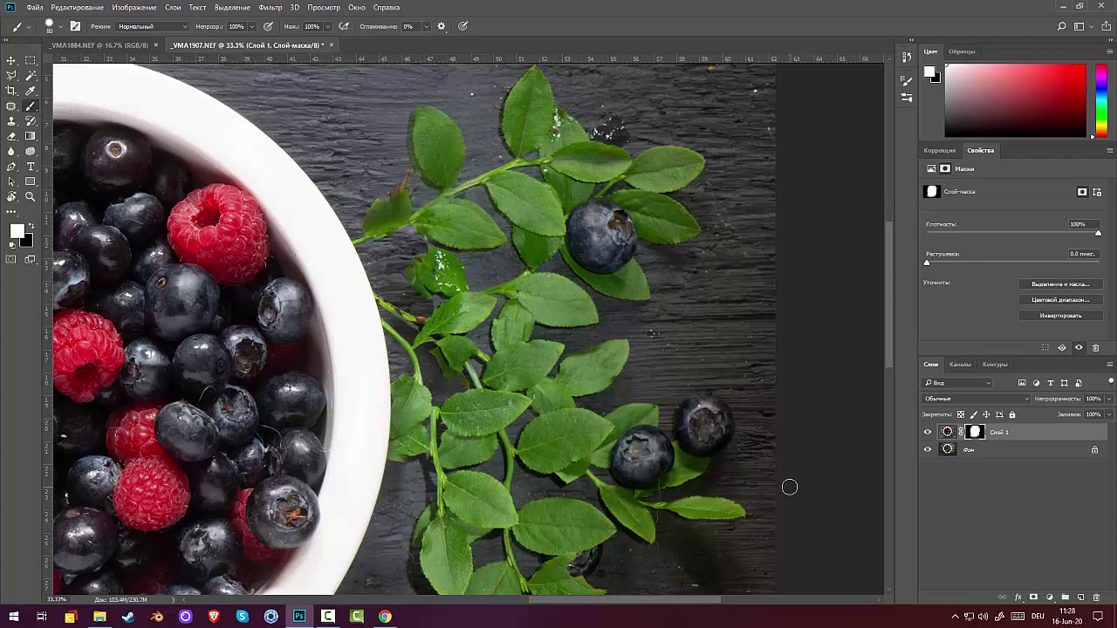
- Try to remove the yellowish marks on the wood above the raspberry leaves with the Patch tool
key("ctrl+minus")
key("ctrl+minus")
key("ctrl+minus")
key("ctrl+minus")
key("ctrl+minus")
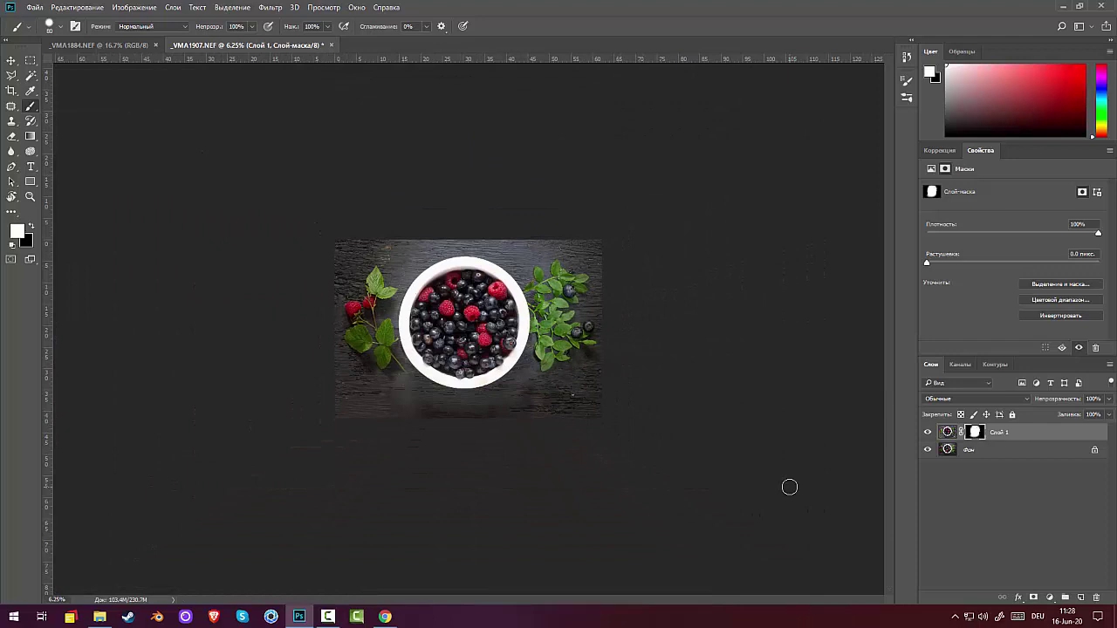
key("ctrl+plus")
key("ctrl+plus")
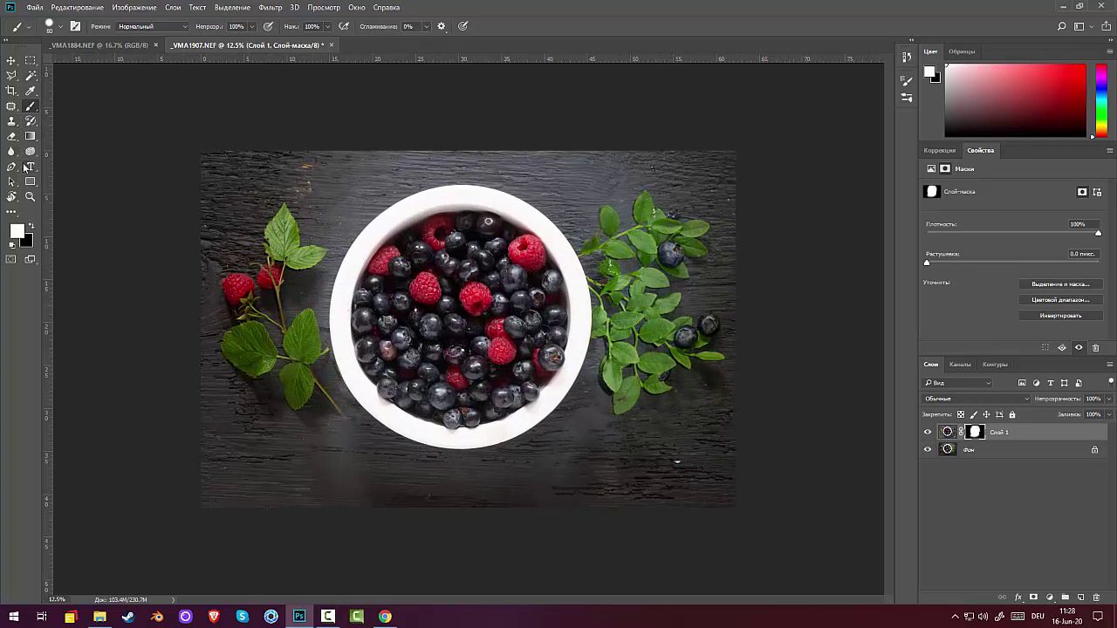
left_click(12, 106)
mouse_move(316, 163)
left_mouse_down()
mouse_move(275, 175)
mouse_move(293, 197)
mouse_move(327, 190)
mouse_move(312, 166)
left_mouse_up()
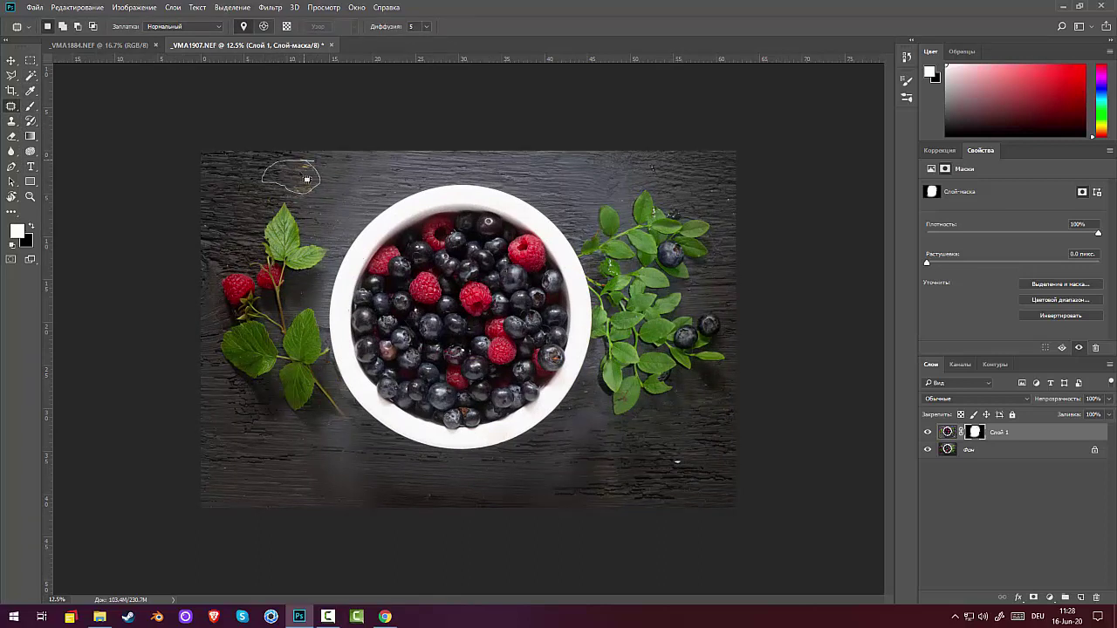
left_click(302, 173)
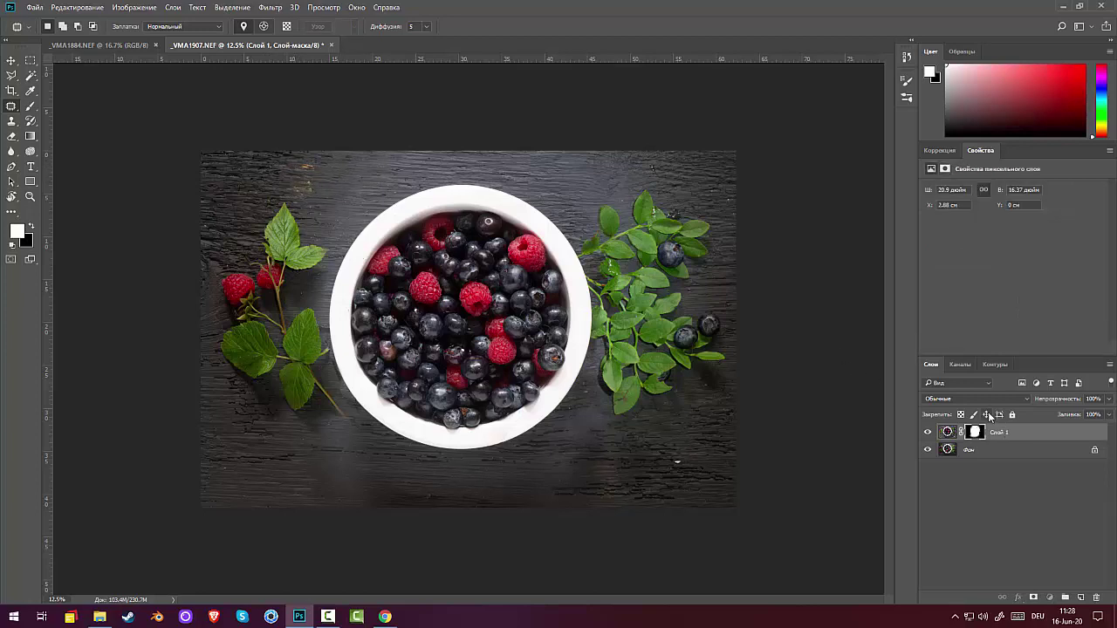
- Stamp all visible layers into a new layer and clone out the yellowish marks on the wood above the raspberry leaves
key("ctrl+shift+alt+e")
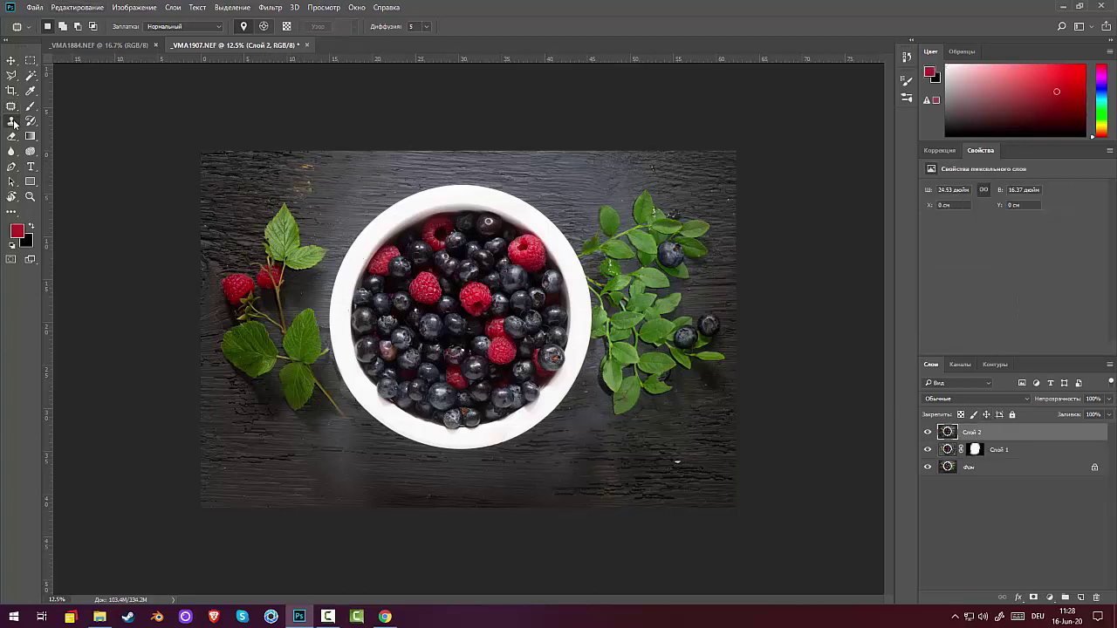
left_click(13, 125)
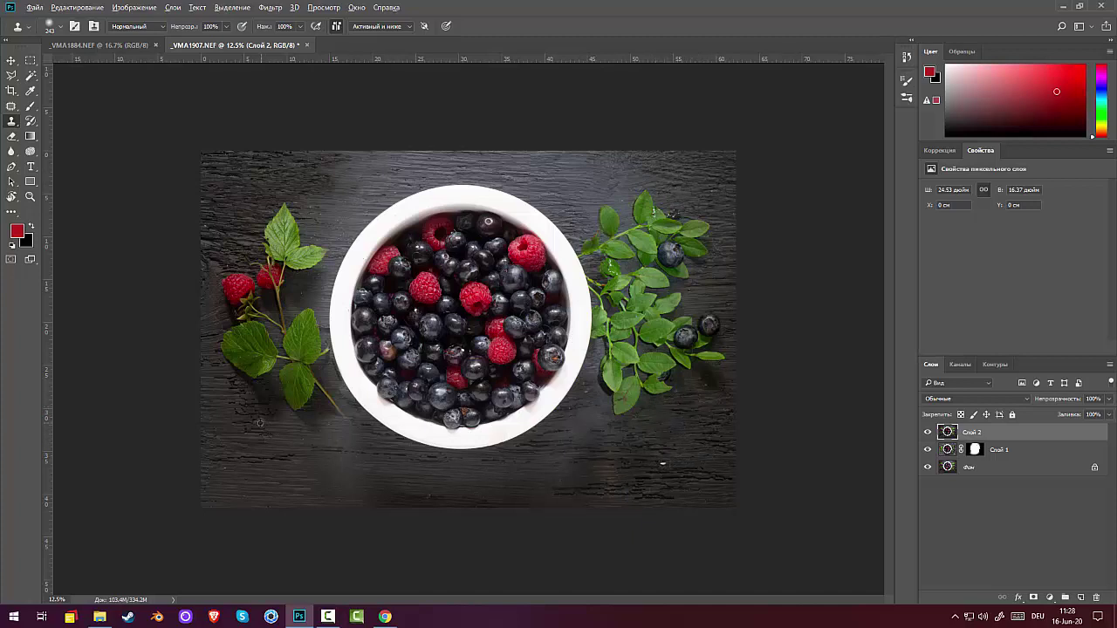
- Try cloning dark wood texture below the raspberry leaves and over the lighter area above the bowl, and undo the strokes
mouse_move(309, 426)
left_mouse_down()
mouse_move(294, 425)
mouse_move(312, 414)
mouse_move(294, 442)
mouse_move(267, 419)
left_mouse_up()
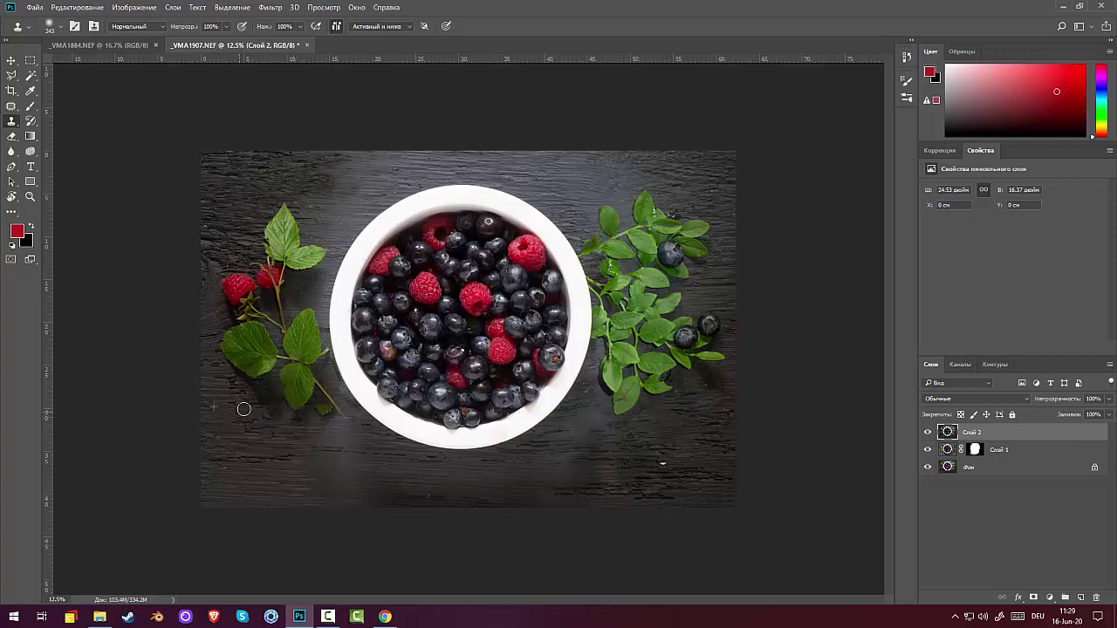
mouse_move(314, 165)
left_mouse_down()
mouse_move(421, 163)
mouse_move(318, 154)
mouse_move(349, 147)
mouse_move(458, 151)
mouse_move(249, 187)
mouse_move(236, 173)
mouse_move(425, 165)
mouse_move(299, 173)
mouse_move(337, 155)
mouse_move(416, 168)
mouse_move(383, 159)
mouse_move(414, 153)
mouse_move(308, 153)
mouse_move(361, 190)
mouse_move(305, 197)
left_mouse_up()
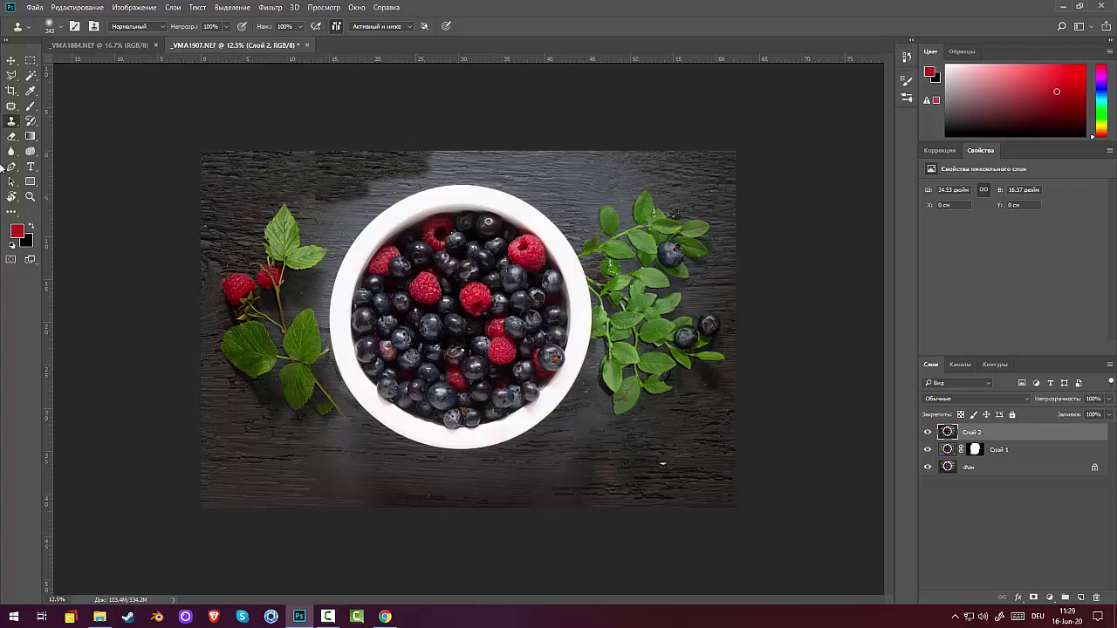
key("ctrl+z")
key("ctrl+z")
key("ctrl+z")
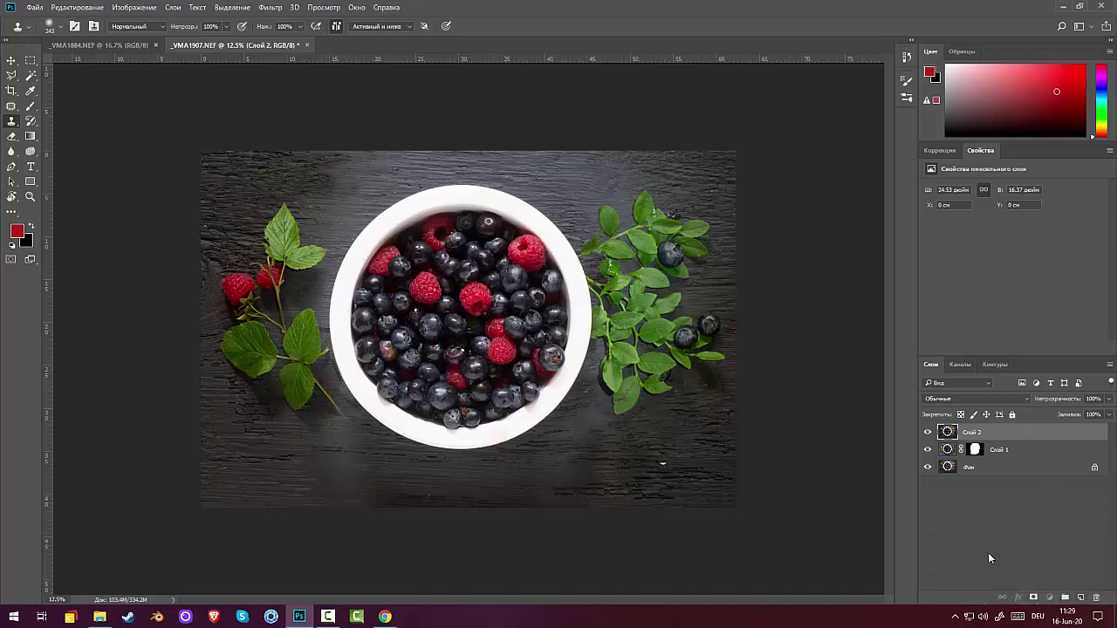
- Add a Levels adjustment layer above the merged layer and set its midtones to 1.06
left_click(942, 151)
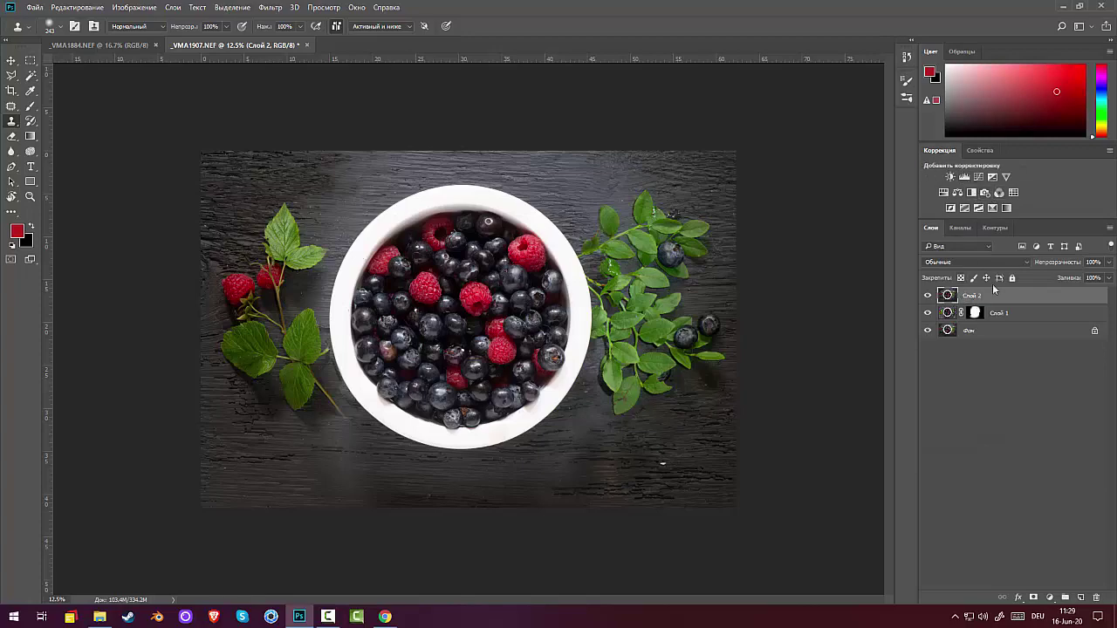
left_click(964, 176)
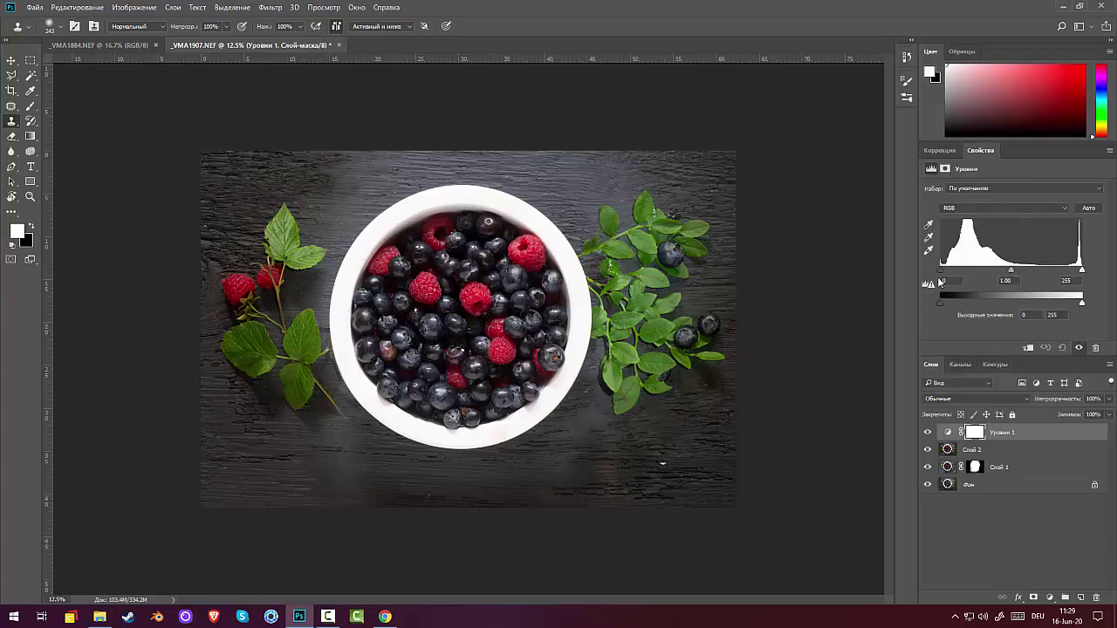
mouse_move(942, 273)
left_mouse_down()
mouse_move(963, 273)
mouse_move(923, 272)
left_mouse_up()
mouse_move(1010, 271)
left_mouse_down()
mouse_move(1053, 263)
mouse_move(1009, 272)
left_mouse_up()
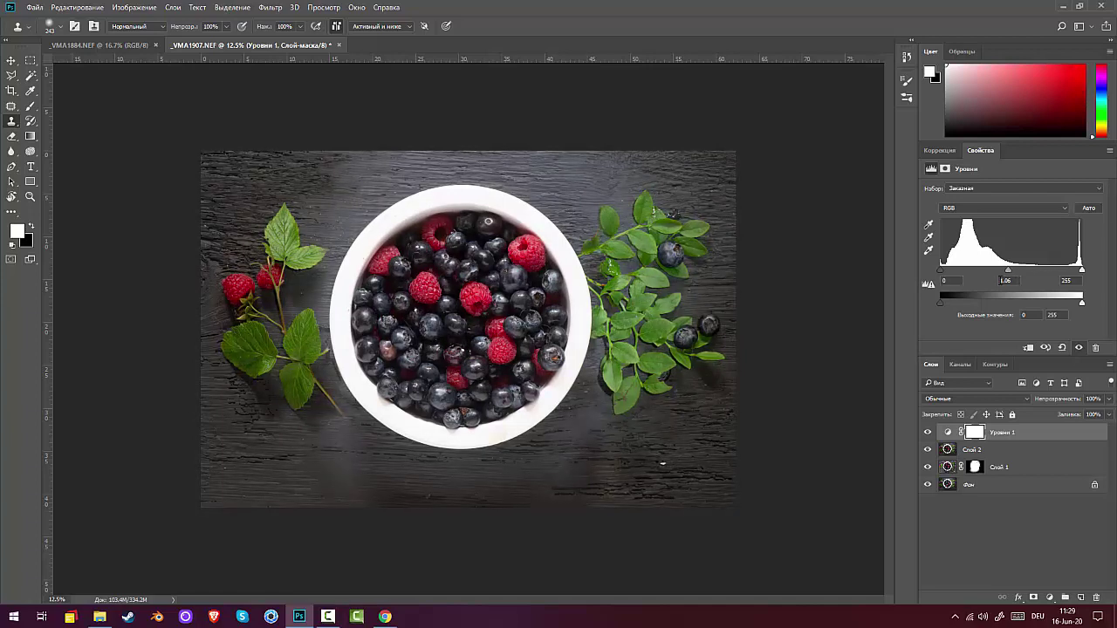
- Compare the retouched image with the original background, try a Levels white input of 244, and delete the Levels adjustment layer
left_click(928, 485, "alt")
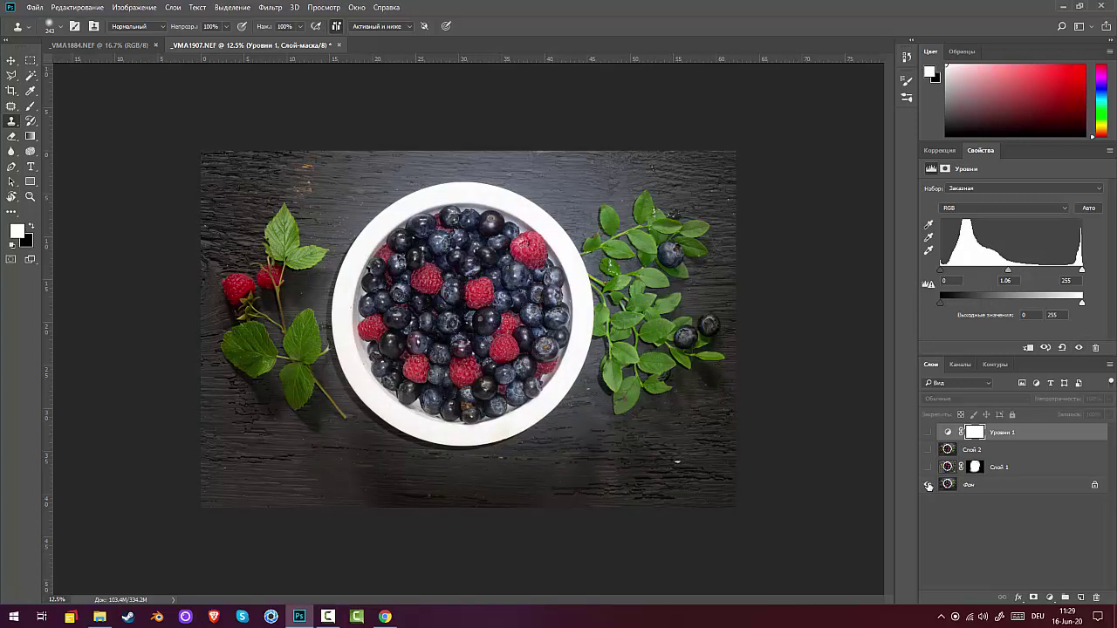
left_click(928, 485, "alt")
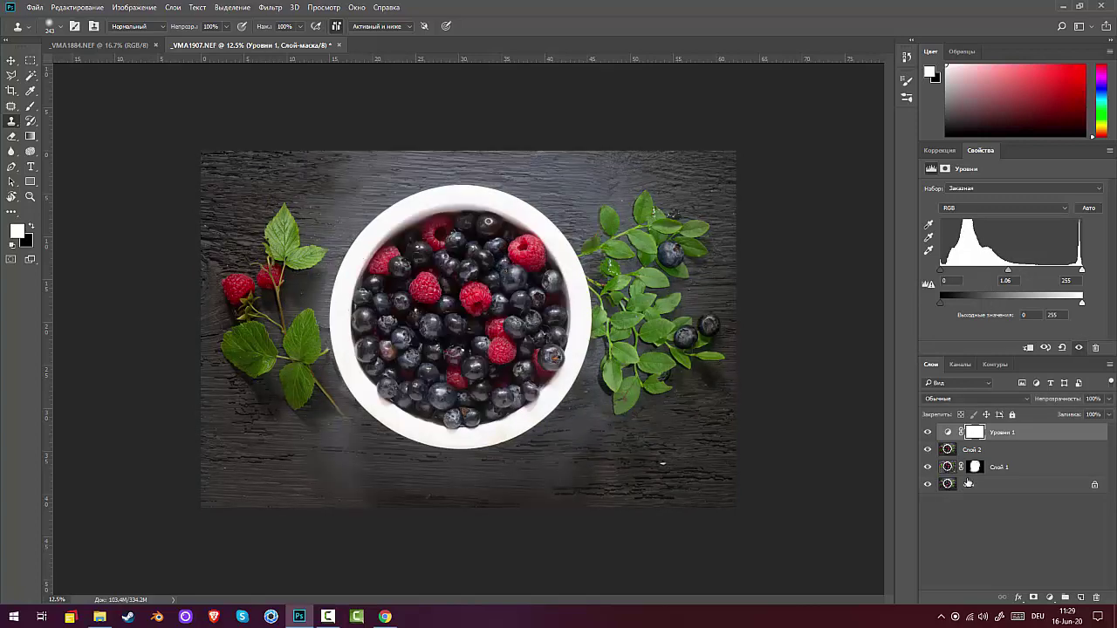
left_click(993, 435)
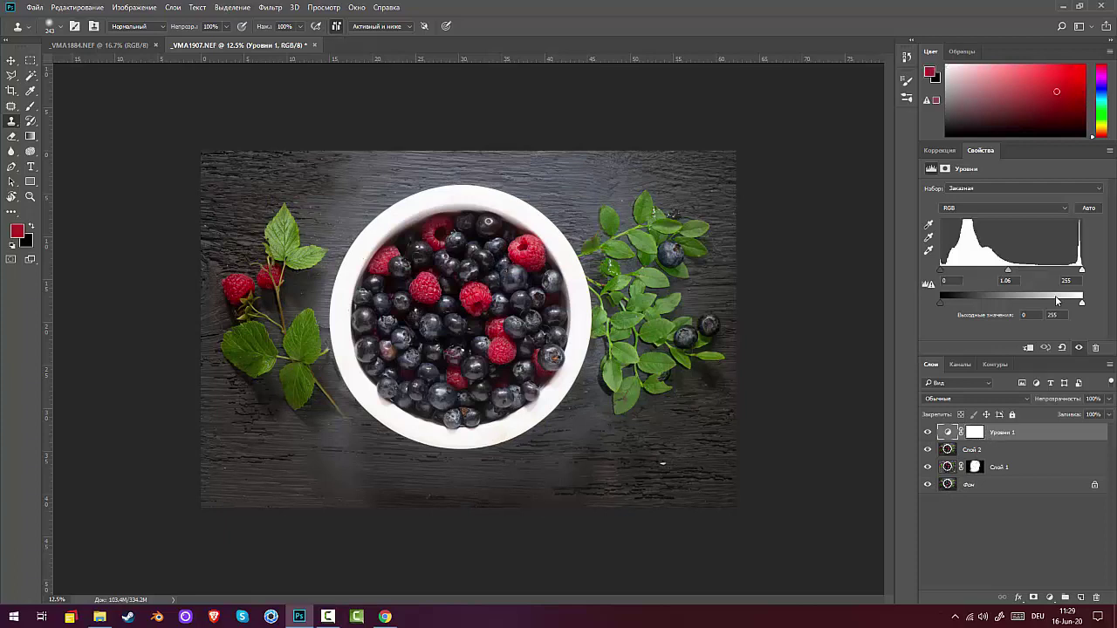
left_click_drag(1081, 273, 1076, 273)
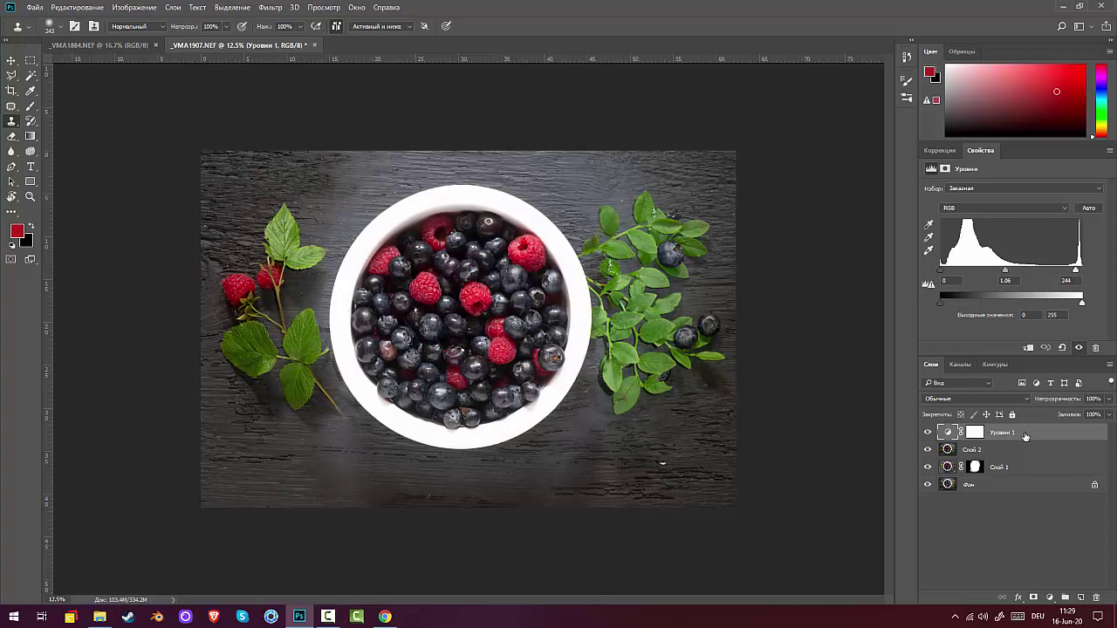
key("Delete")
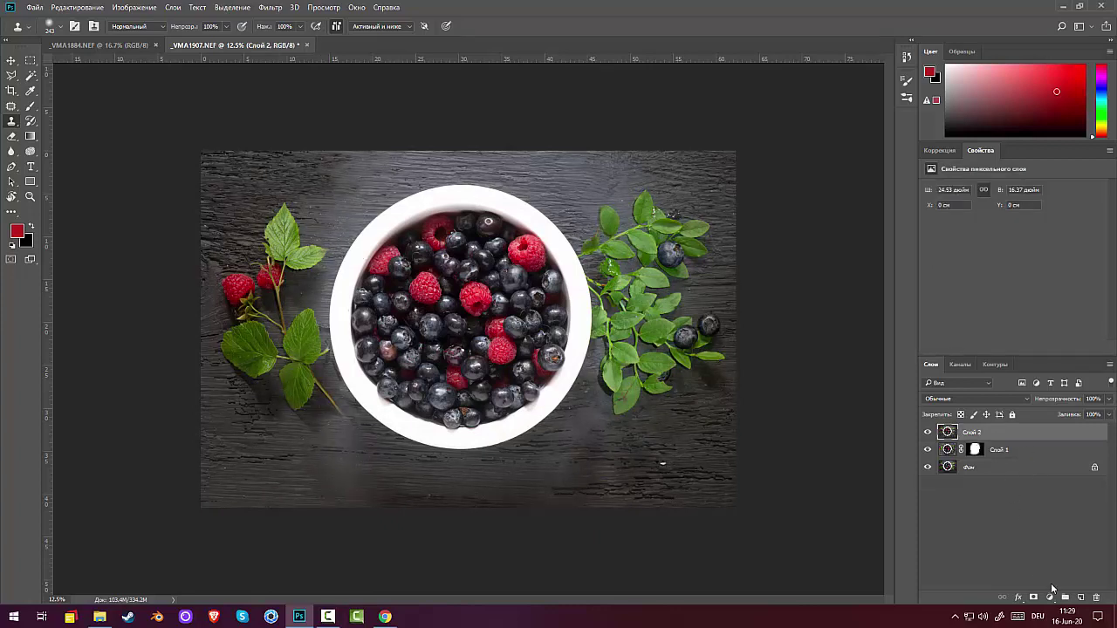
- On a new layer, fill everything outside a 300 px feathered elliptical selection around the bowl with black, and deselect
left_click(1080, 599)
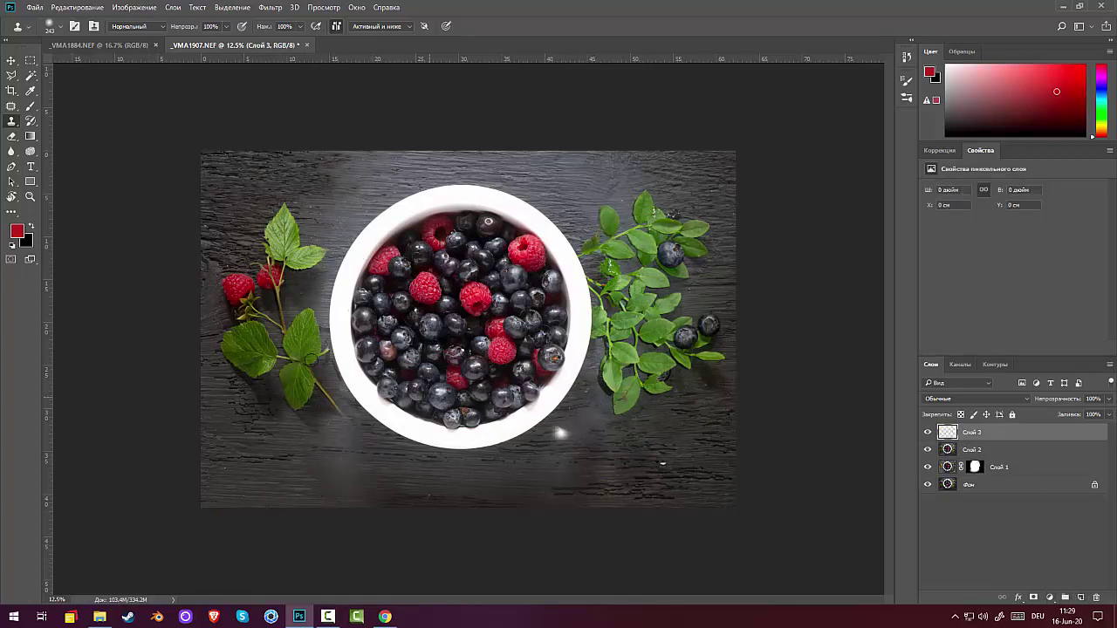
right_click(31, 64)
left_click(96, 75)
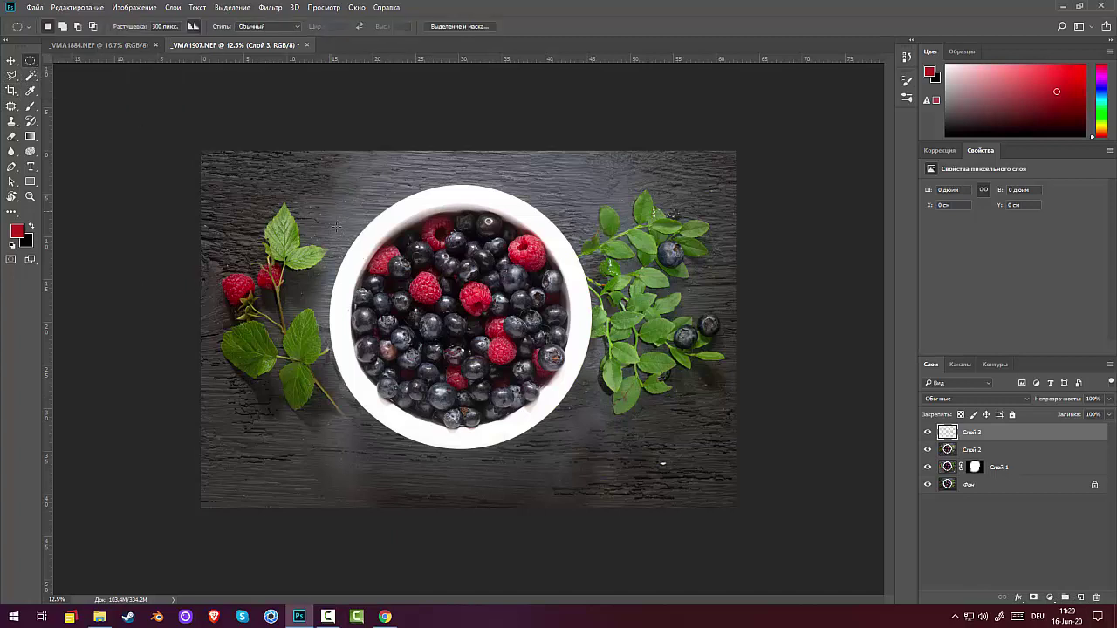
left_click_drag(337, 229, 602, 459)
key("ctrl+shift+i")
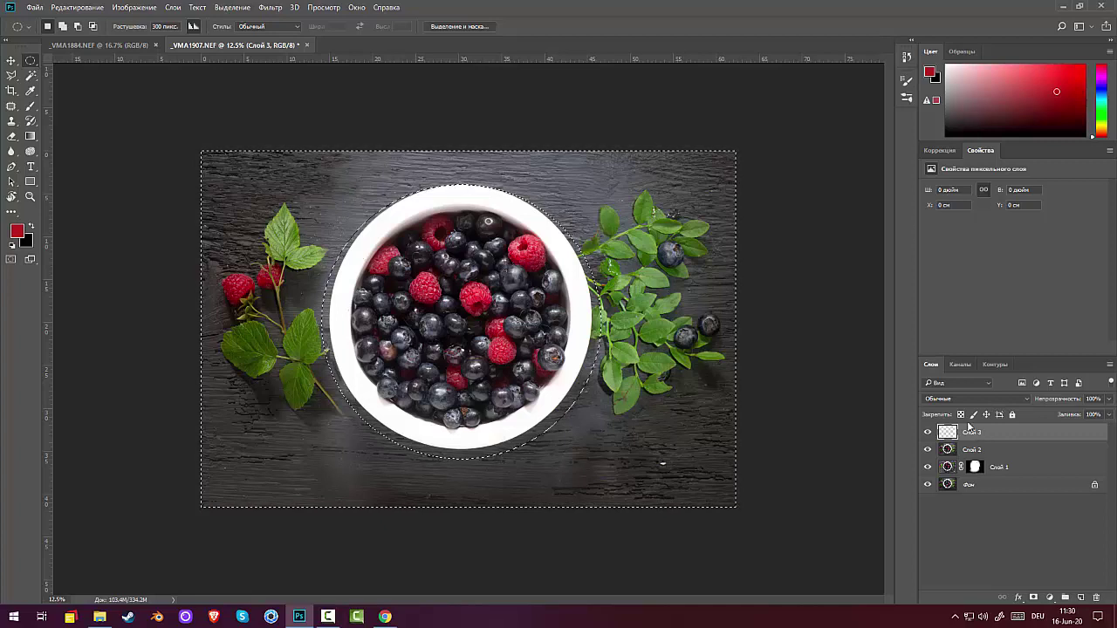
key("ctrl+BackSpace")
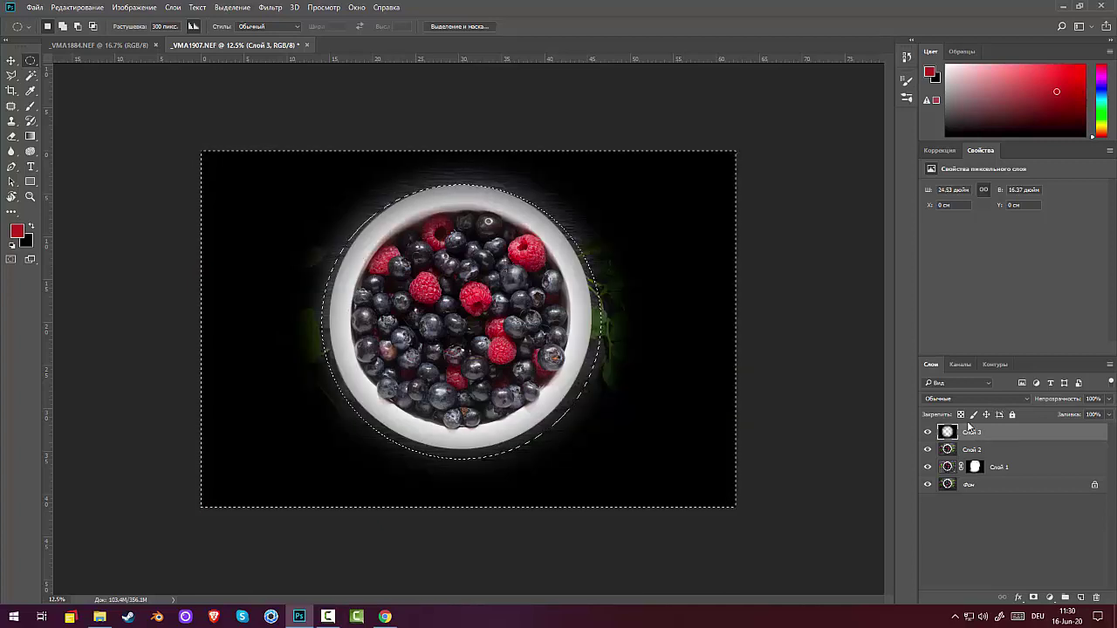
key("ctrl+d")
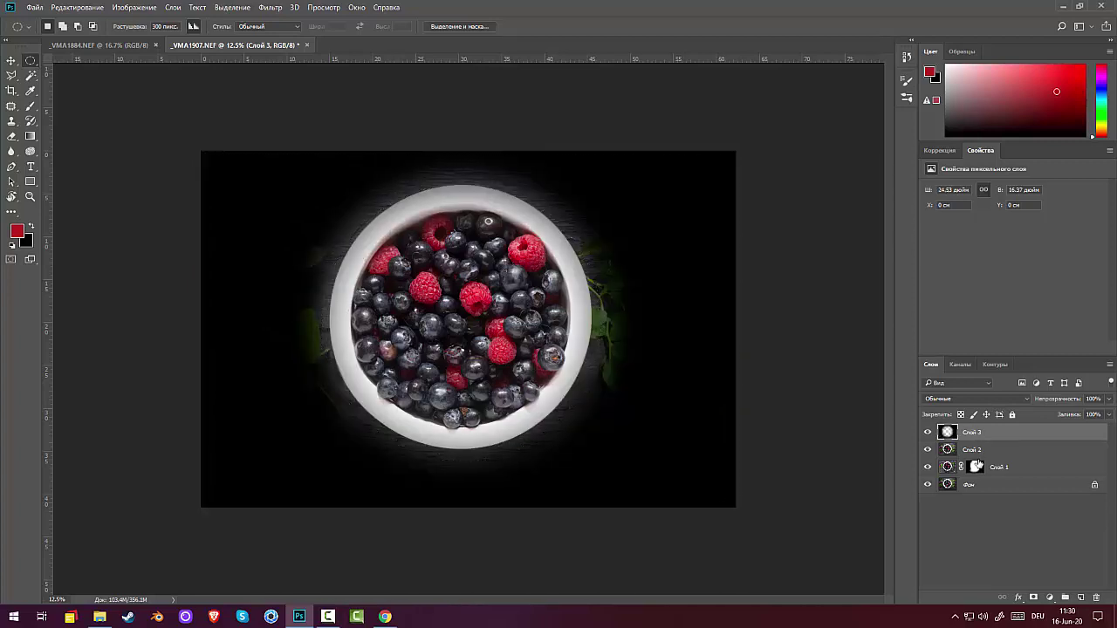
- Stretch the black vignette layer to about 140% width and 116% height and lower its opacity to 38%
key("ctrl+t")
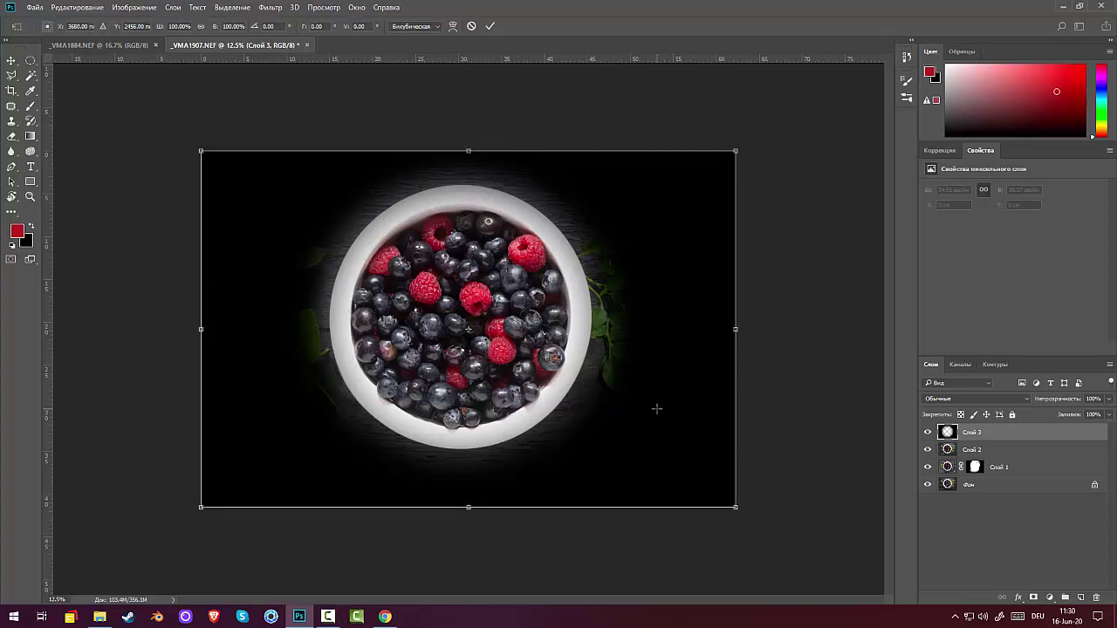
key("ctrl+minus")
key("ctrl+minus")
key("ctrl+minus")
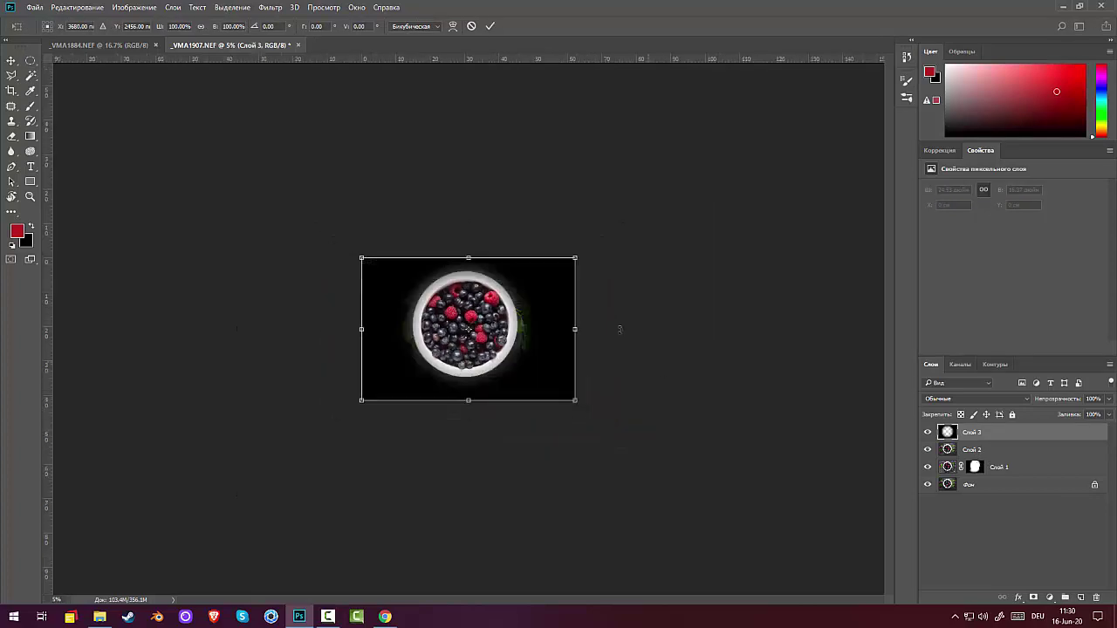
left_click_drag(575, 329, 618, 329)
left_click_drag(366, 329, 320, 328)
left_click_drag(471, 403, 471, 414)
left_click_drag(469, 254, 469, 246)
key("Return")
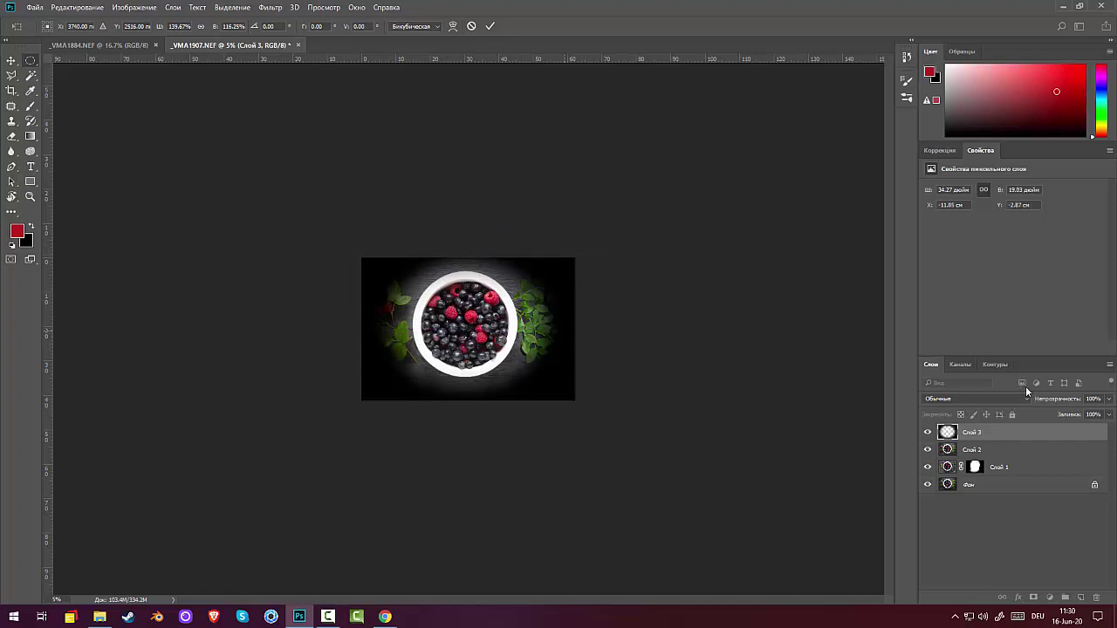
left_click_drag(1043, 405, 1021, 409)
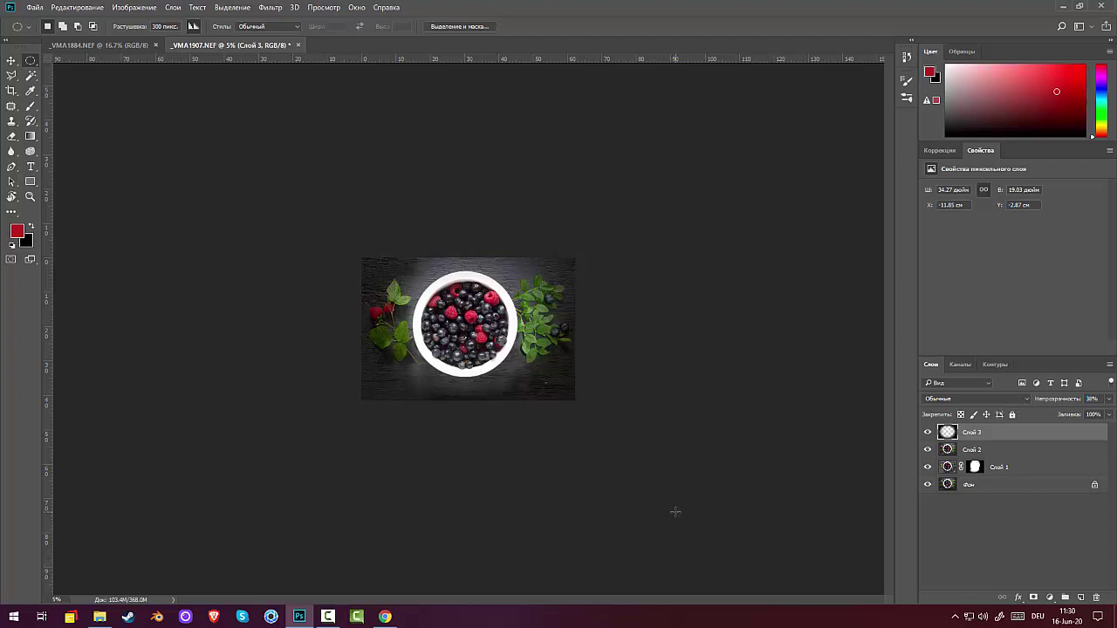
- Warp the vignette layer so its light area follows the bowl and the berry sprigs more evenly
key("ctrl+t")
right_click(512, 358)
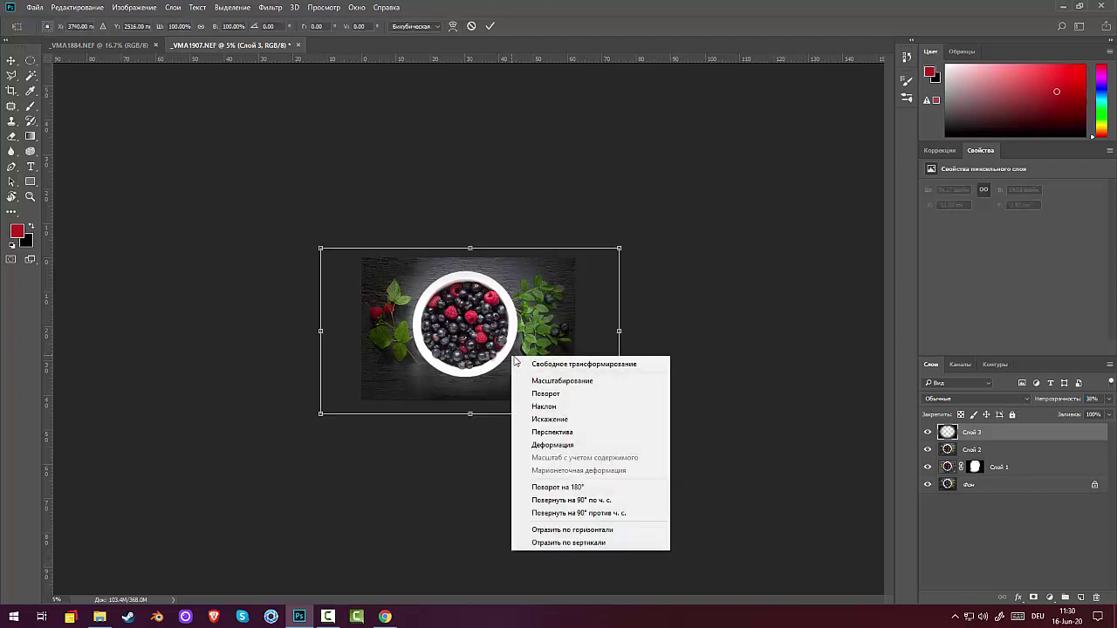
left_click(558, 443)
left_click_drag(531, 359, 575, 376)
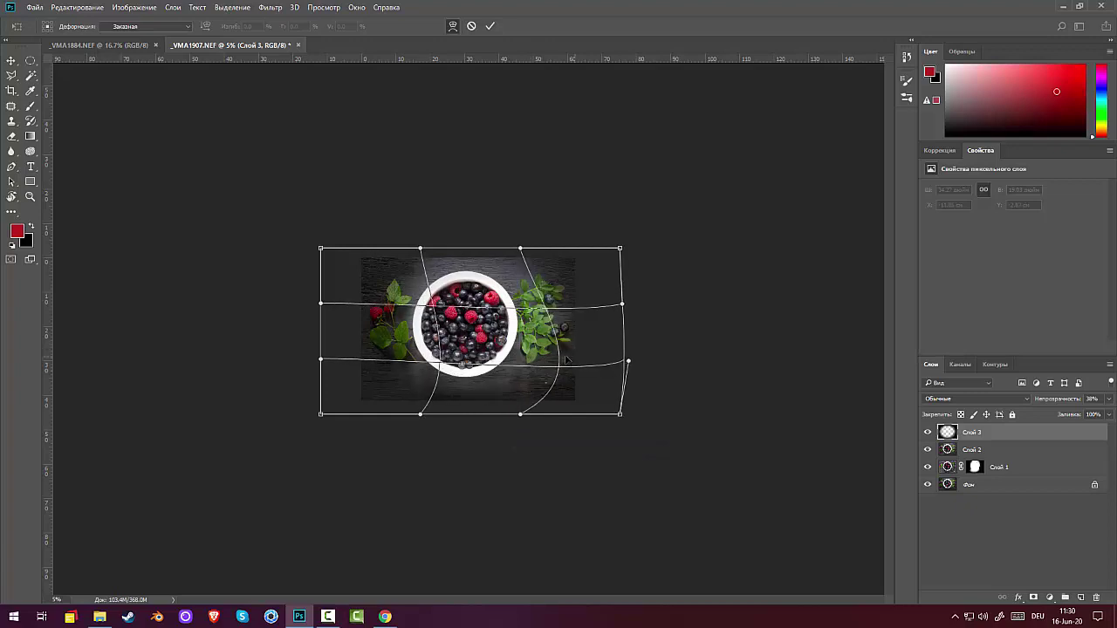
left_click_drag(436, 349, 439, 262)
left_click_drag(594, 325, 615, 359)
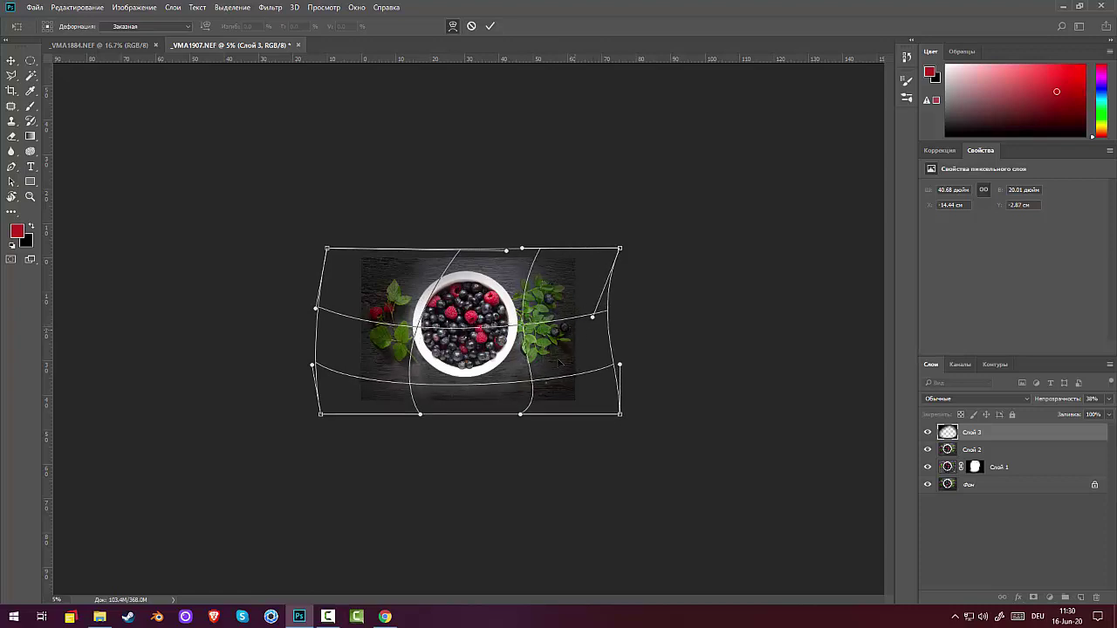
left_click_drag(488, 393, 427, 392)
mouse_move(514, 277)
left_mouse_down()
mouse_move(520, 284)
mouse_move(509, 281)
left_mouse_up()
key("Return")
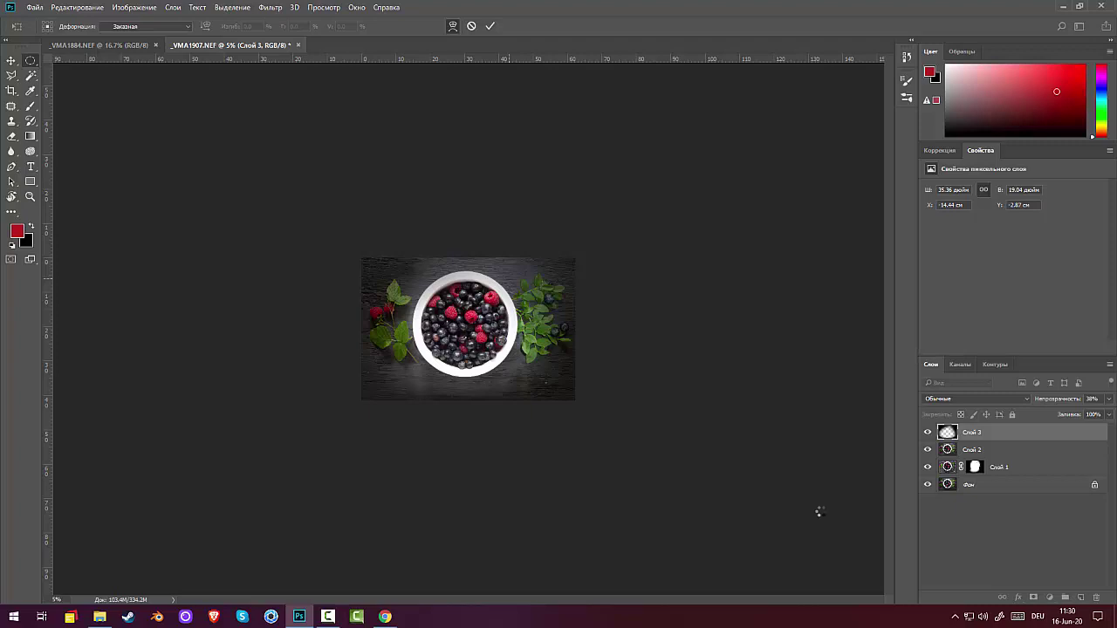
- Add a Hue/Saturation adjustment layer above the vignette and set its saturation to +13
key("ctrl+plus")
key("ctrl+plus")
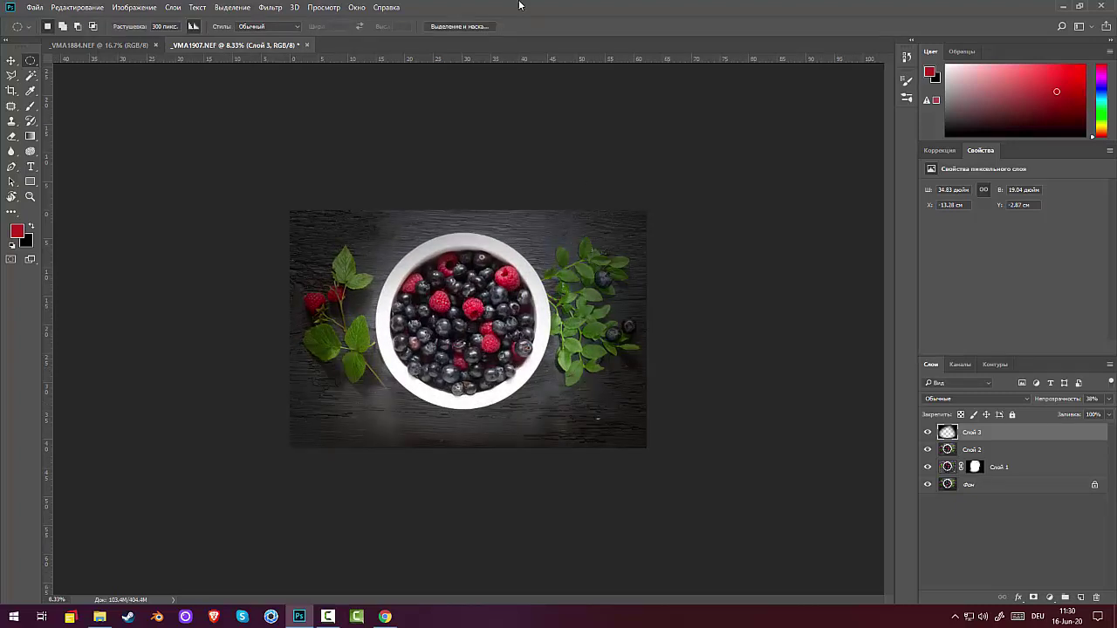
left_click(939, 150)
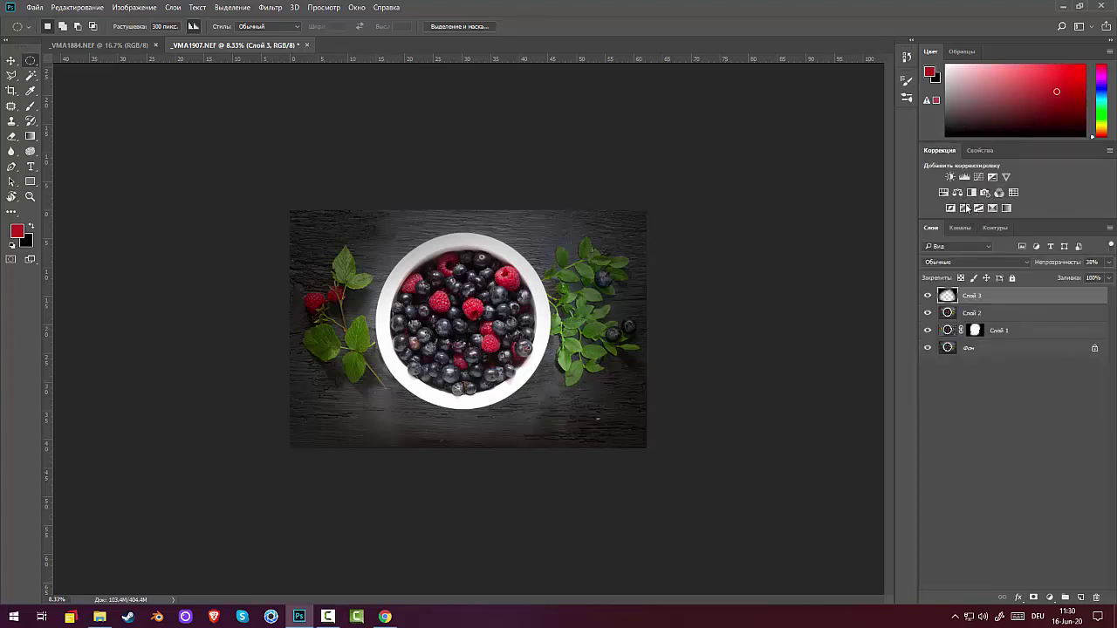
left_click(943, 192)
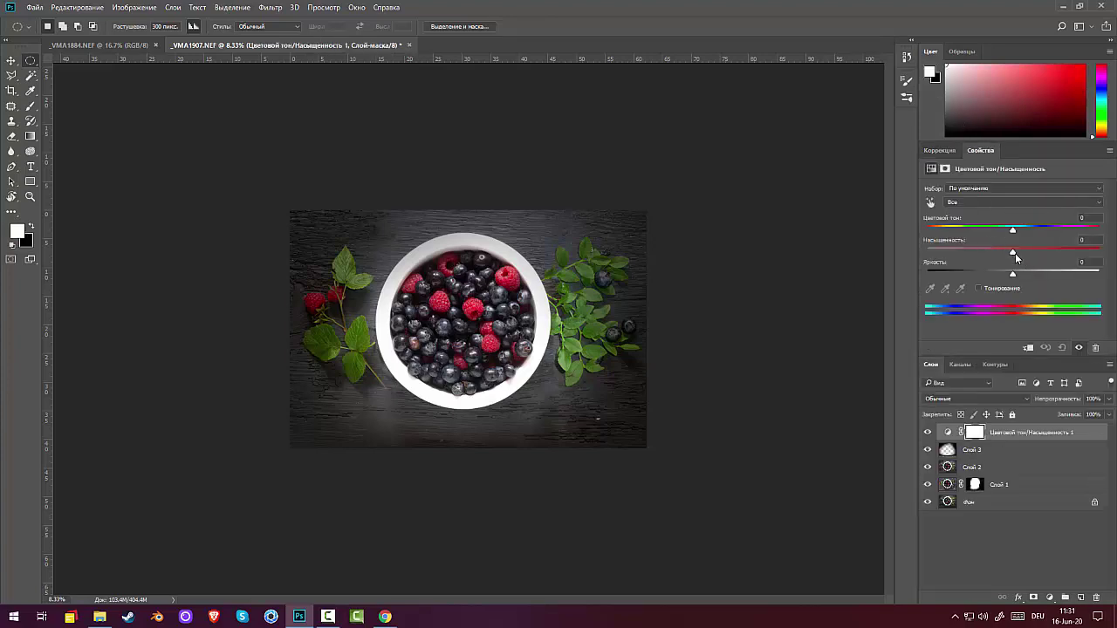
left_click_drag(1012, 256, 1030, 260)
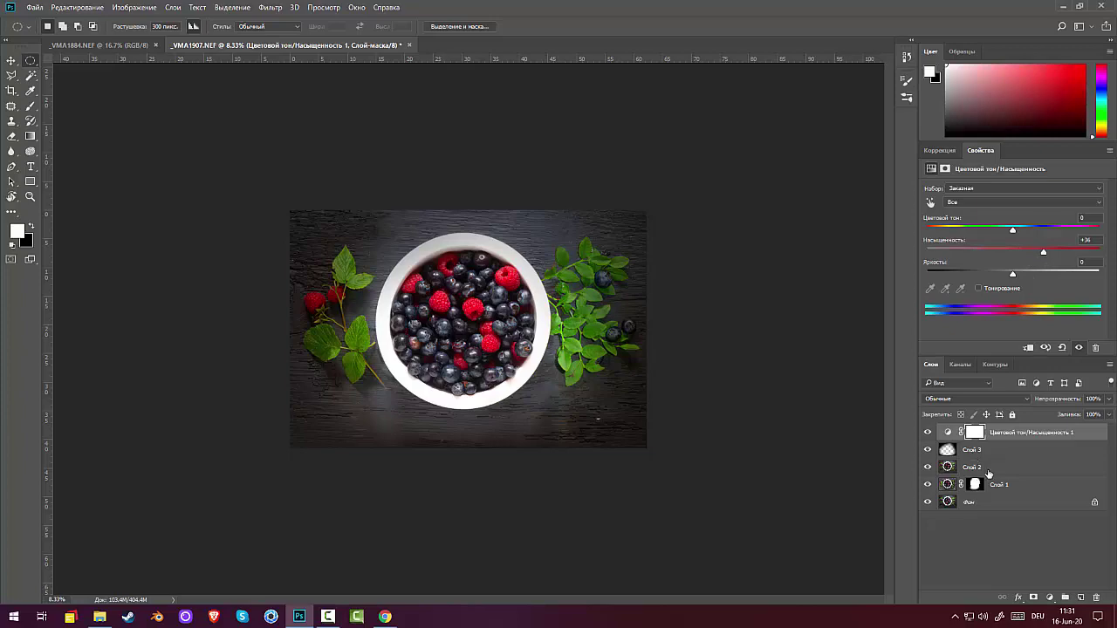
key("ctrl+plus")
key("ctrl+plus")
key("ctrl+plus")
key("ctrl+plus")
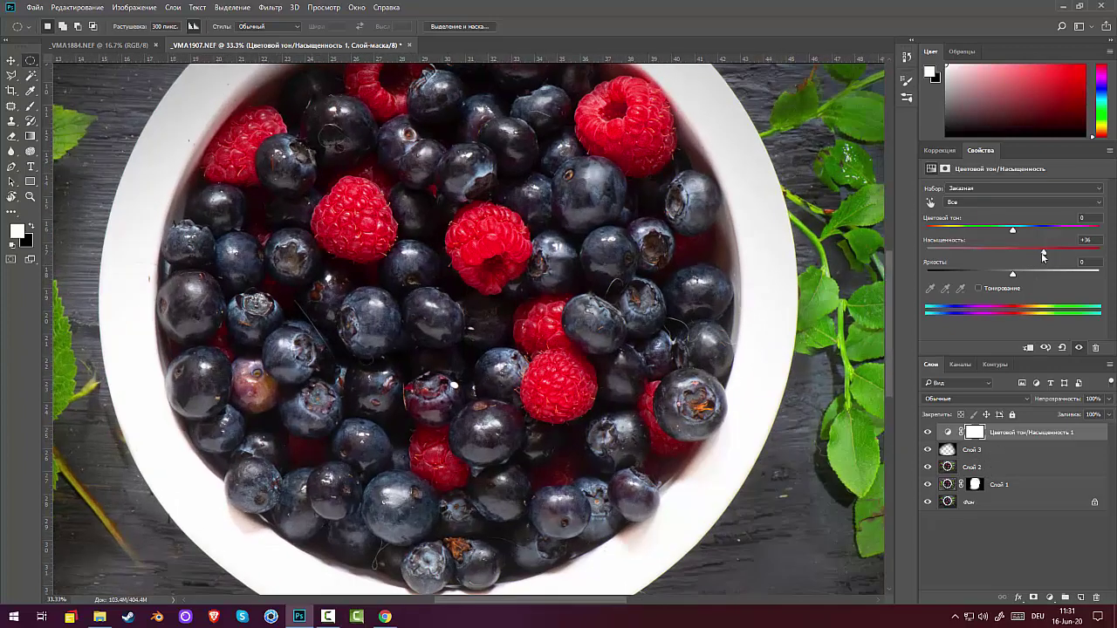
left_click_drag(1041, 252, 1026, 252)
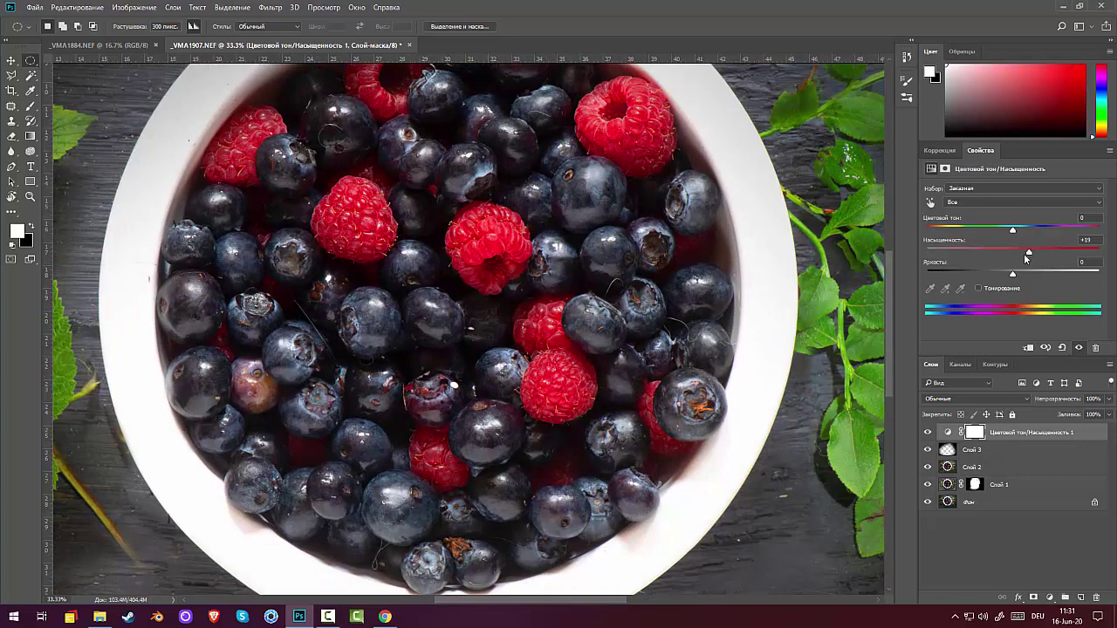
- Stamp all visible layers into a new layer and patch out the small white mark on the wood below the blueberry sprig
left_click(1026, 433)
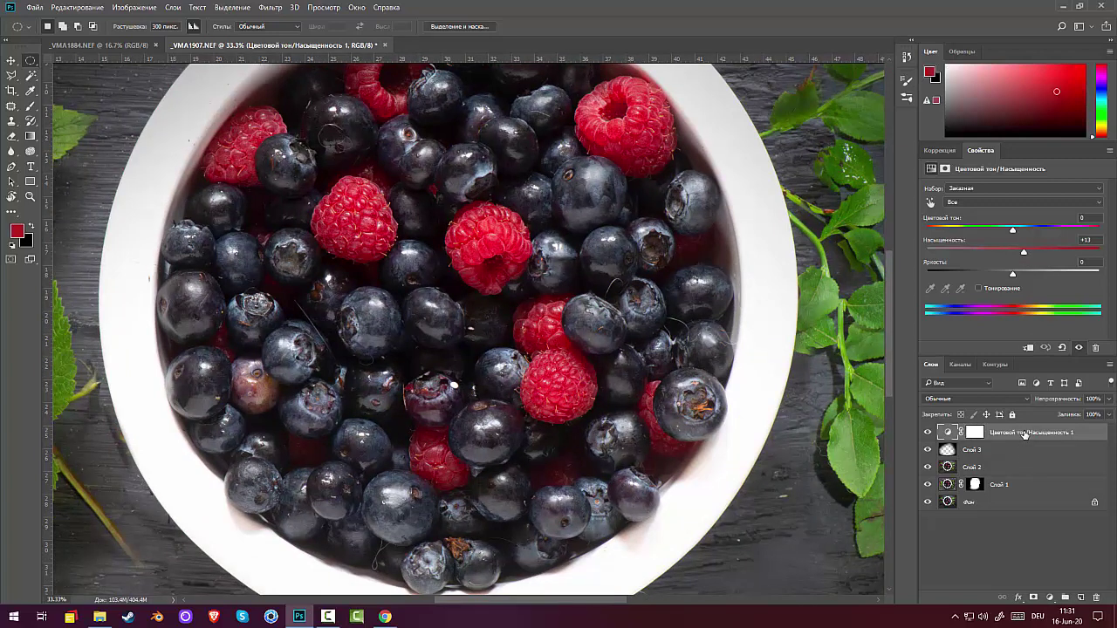
key("ctrl+shift+alt+e")
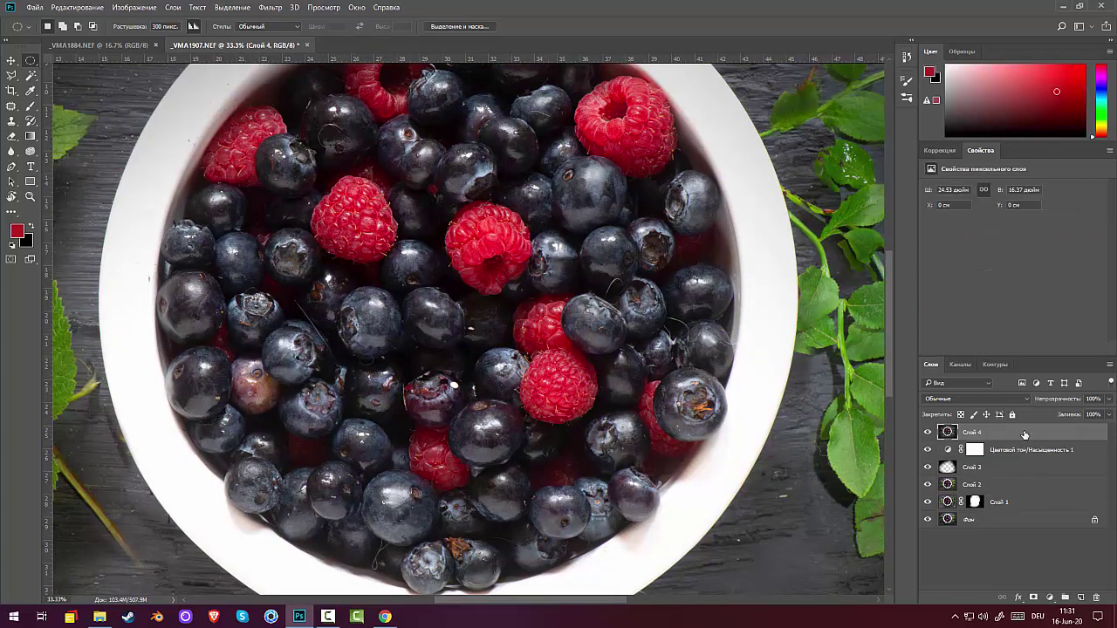
key("ctrl+minus")
key("ctrl+minus")
key("ctrl+minus")
key("ctrl+minus")
key("ctrl+minus")
key("ctrl+minus")
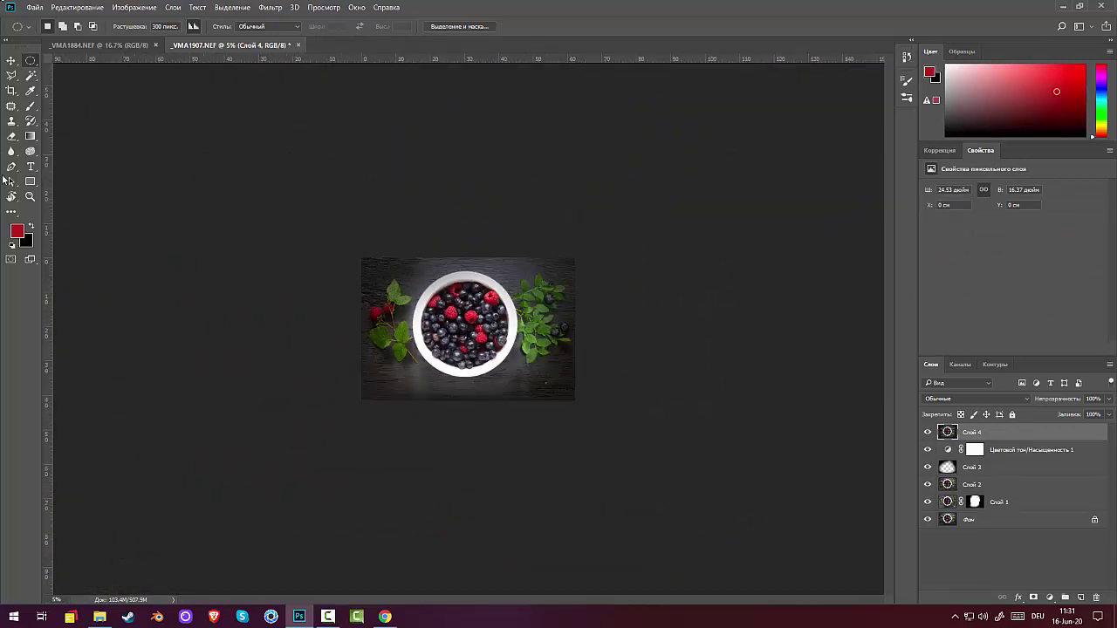
left_click(11, 106)
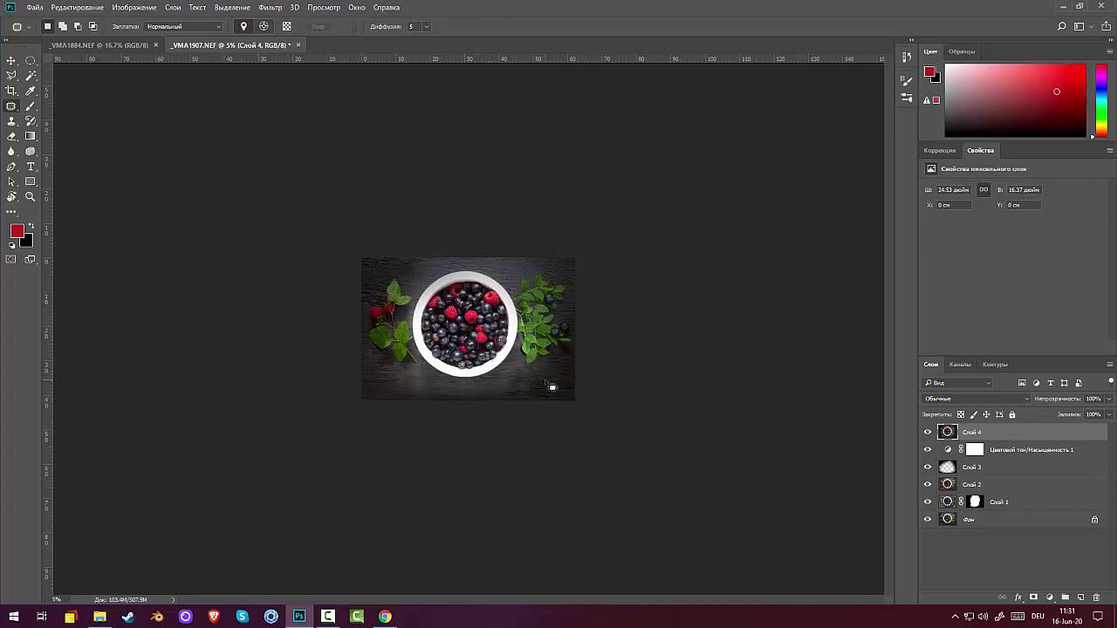
left_click_drag(551, 386, 549, 389)
left_click(610, 386)
- Examine the retouched bowl, berries and wood background at several magnifications
key("ctrl+plus")
key("ctrl+plus")
key("ctrl+plus")
key("ctrl+plus")
key("ctrl+plus")
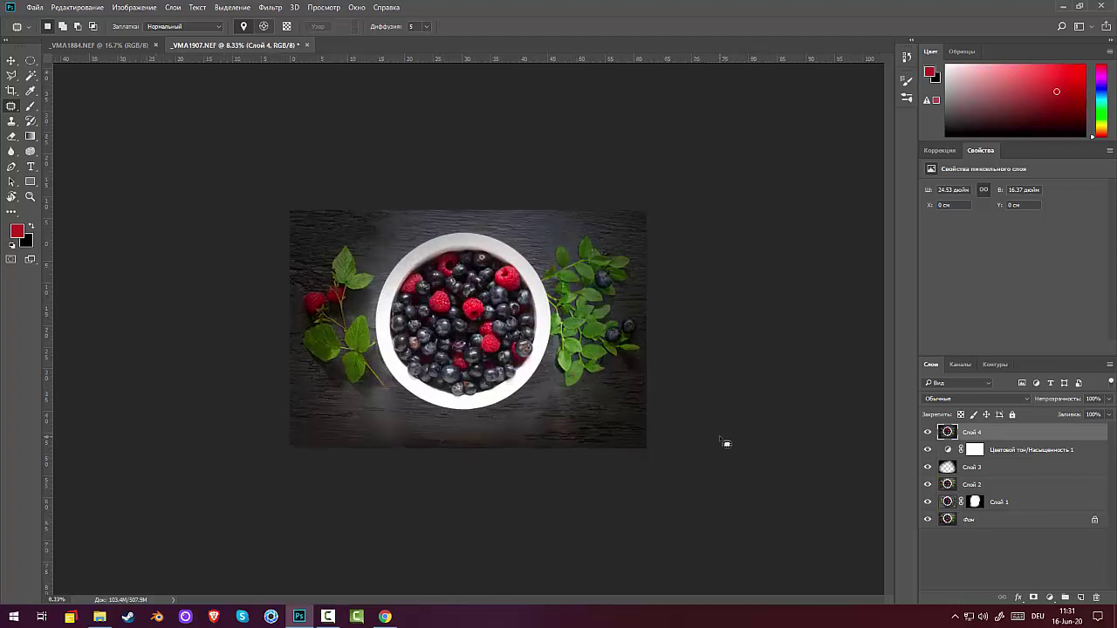
key("ctrl+plus")
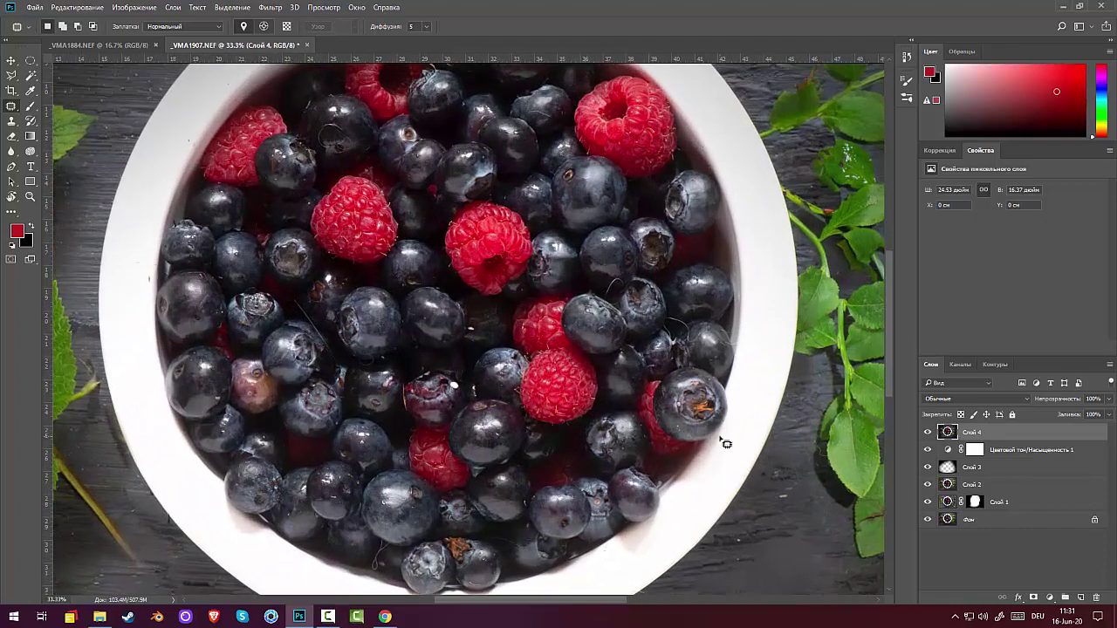
key("ctrl+minus")
key("ctrl+minus")
key("ctrl+minus")
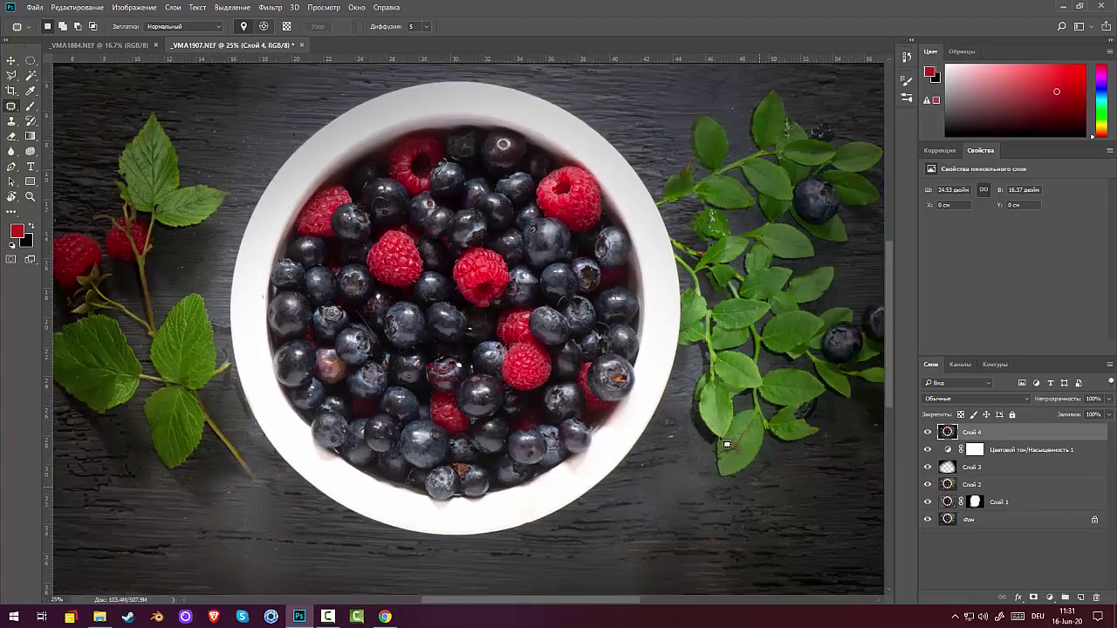
key("ctrl+plus")
key("ctrl+minus")
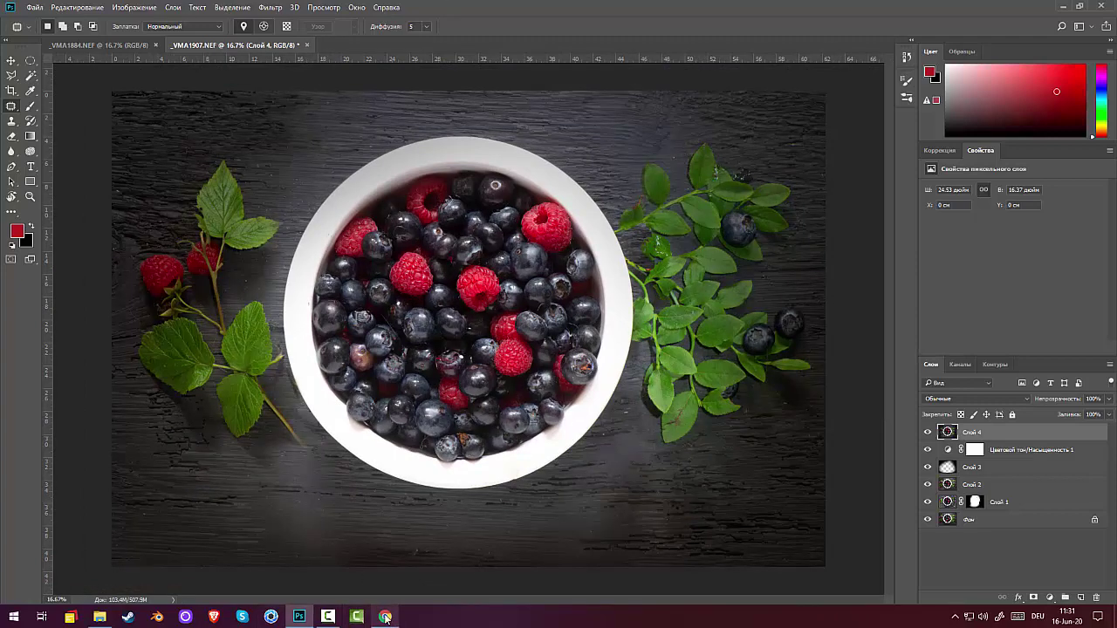
mouse_move(385, 617)
left_click(327, 617)
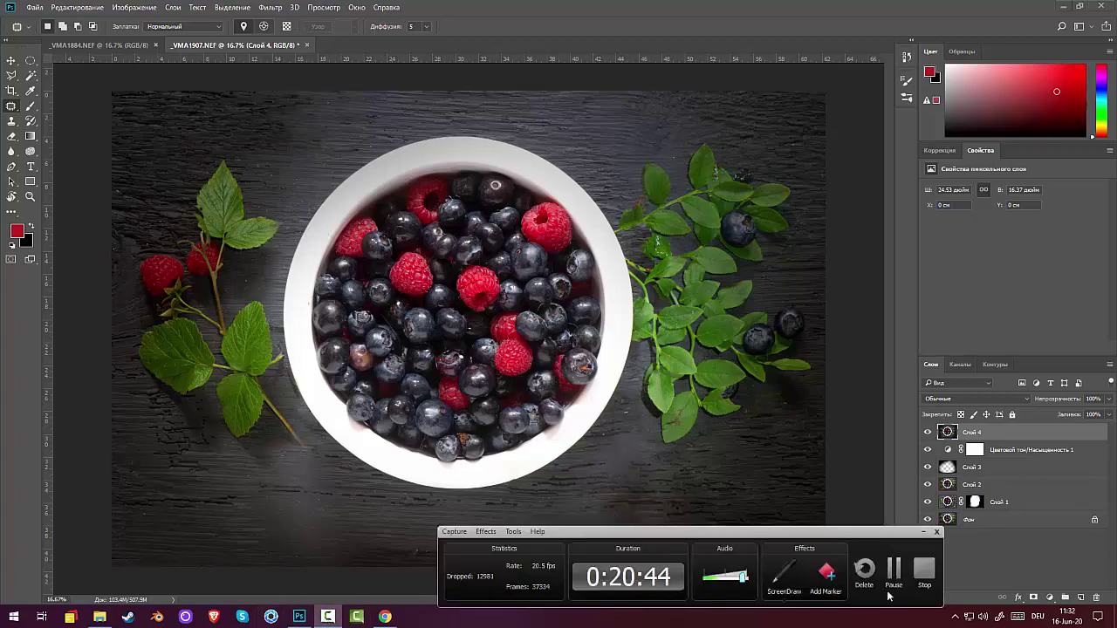